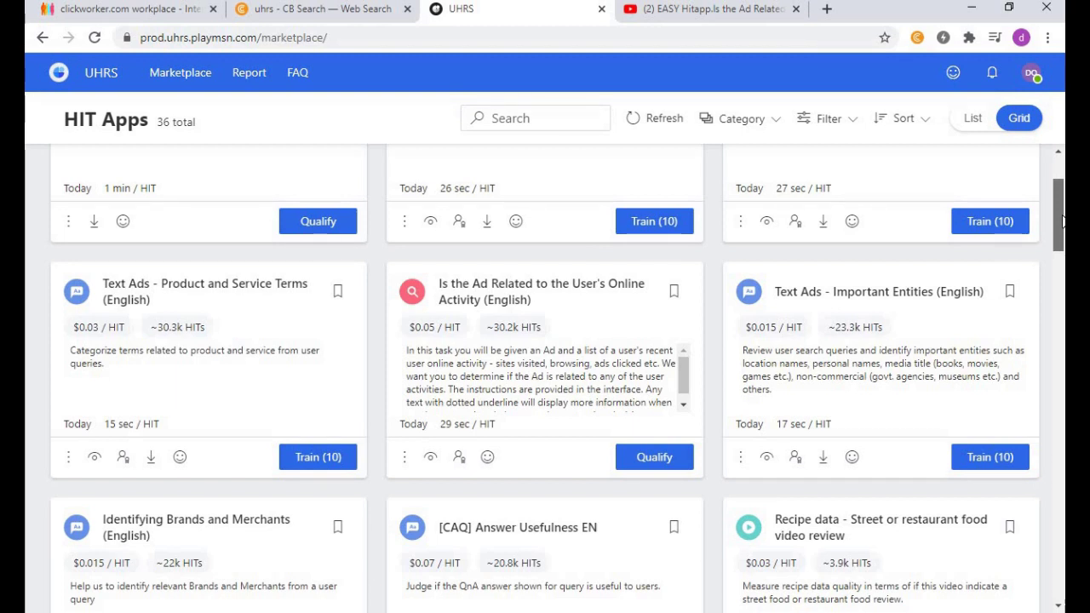
# Step: Scroll to the 'Is the Ad Related to the User's Online Activity (English)' card and open its Qualify details
pyautogui.scroll(-1, 1063, 221)
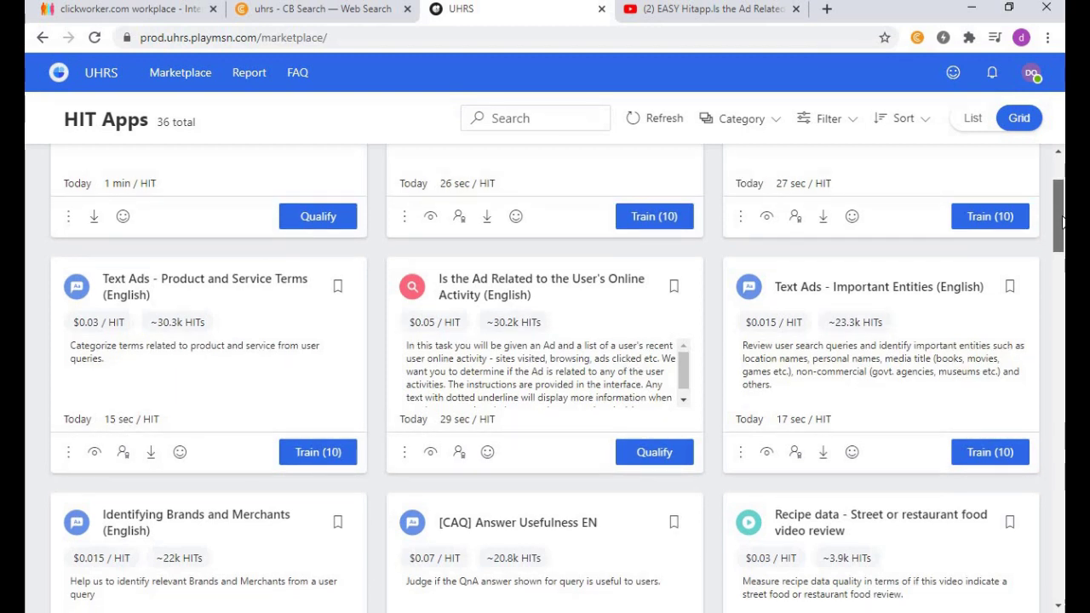
pyautogui.moveTo(1063, 221); pyautogui.dragTo(1063, 232)
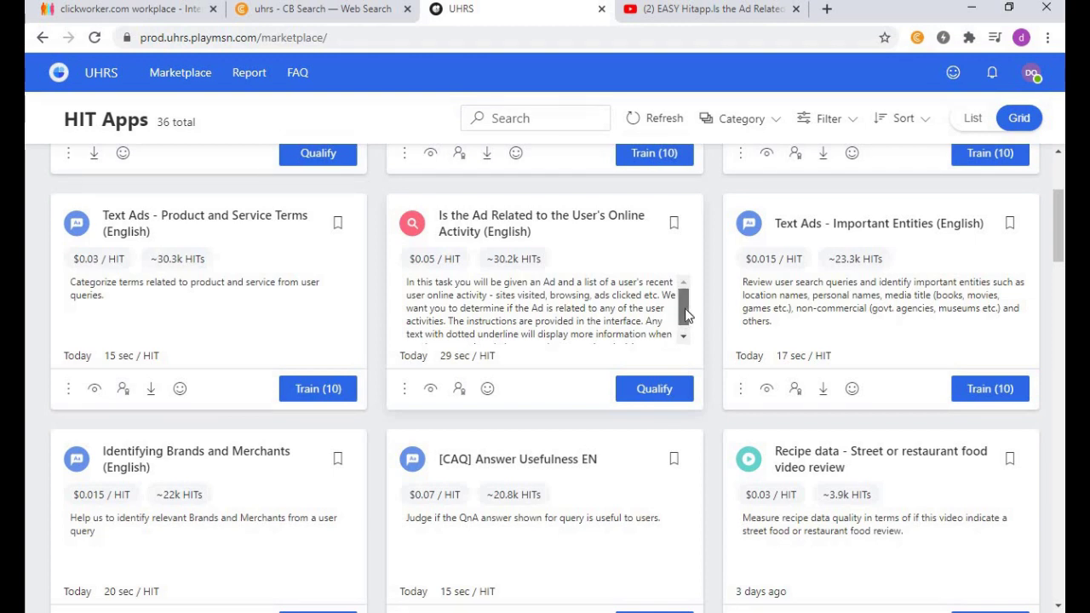
pyautogui.moveTo(685, 303); pyautogui.dragTo(684, 322)
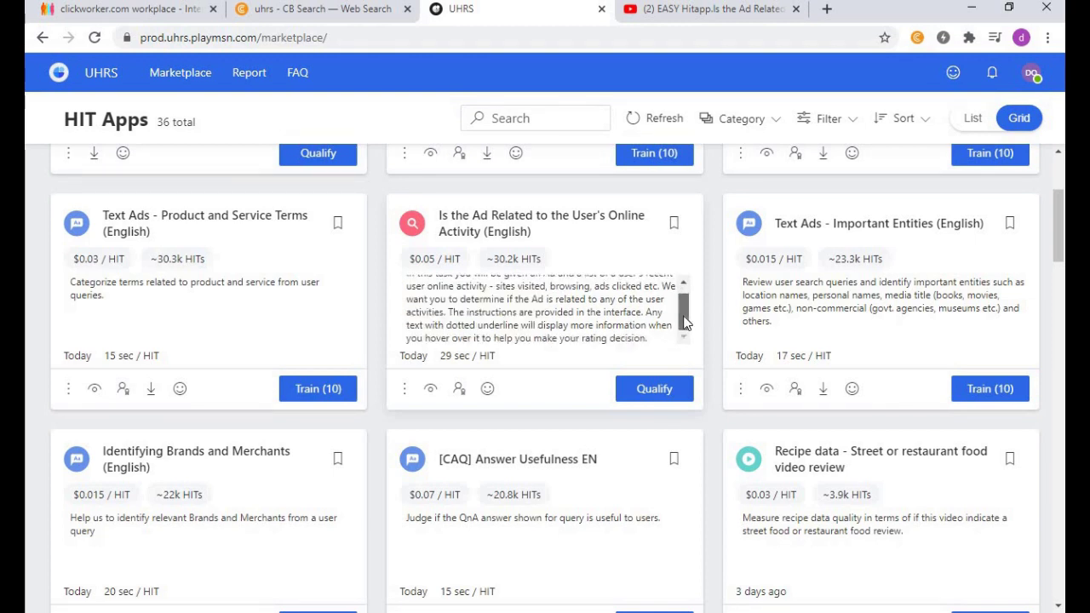
pyautogui.click(665, 392)
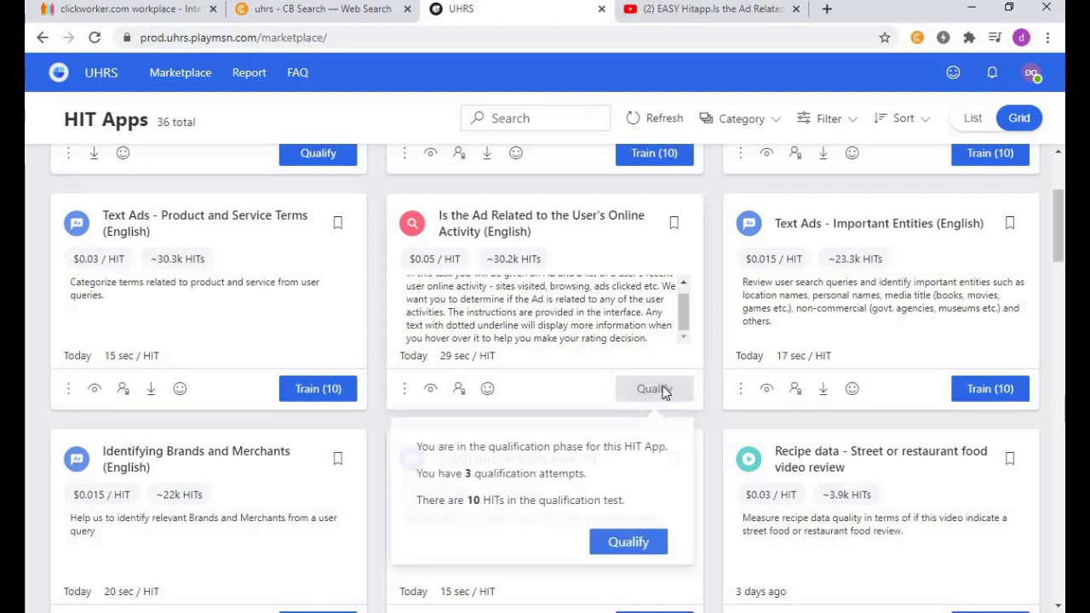
# Step: Start the qualification test and scroll through the Cascades PRO Tandem Dispensers ad and guidelines
pyautogui.click(619, 550)
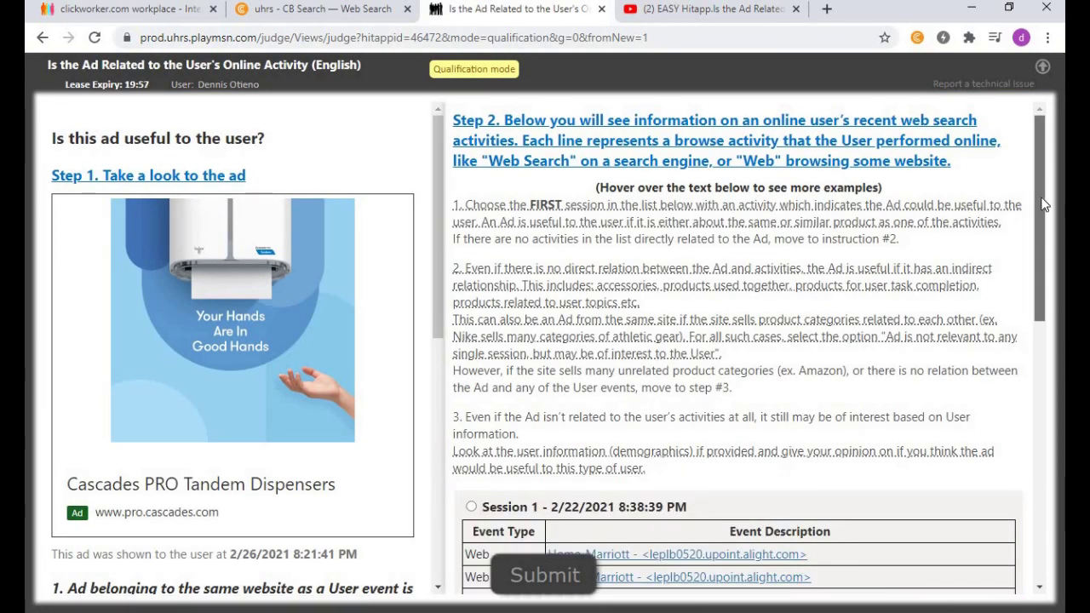
pyautogui.scroll(-1, 1044, 213)
pyautogui.moveTo(1044, 214); pyautogui.dragTo(1046, 207)
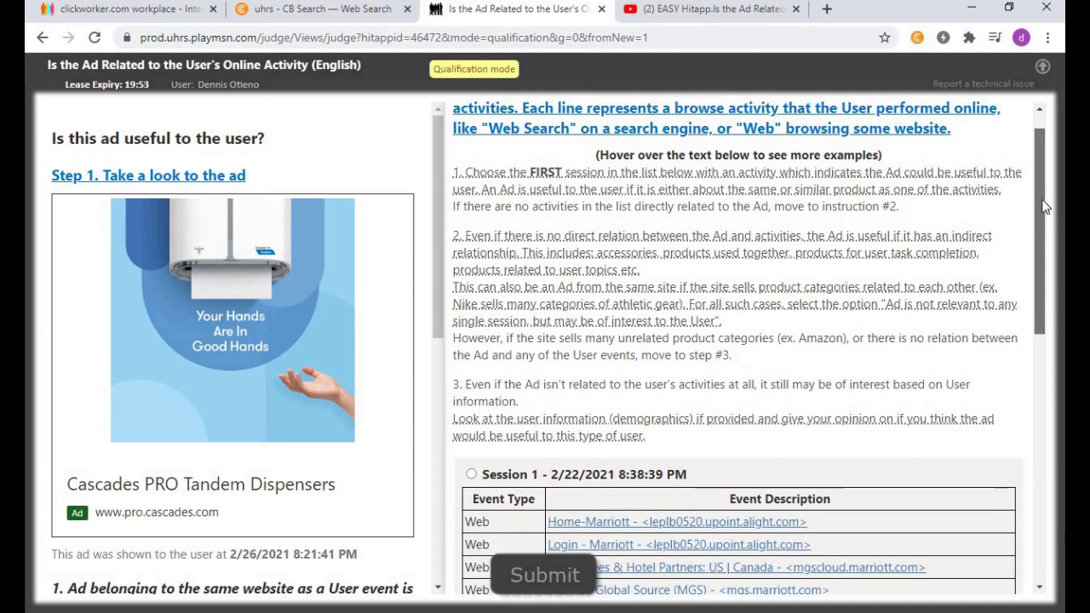
pyautogui.moveTo(1046, 207); pyautogui.dragTo(1045, 196)
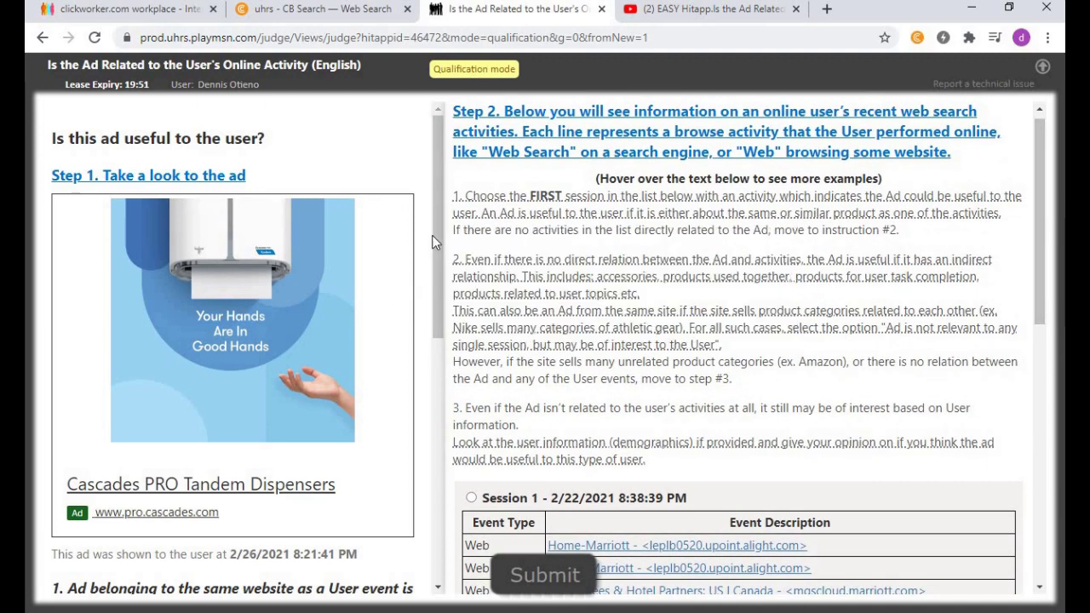
pyautogui.moveTo(439, 198); pyautogui.dragTo(426, 363)
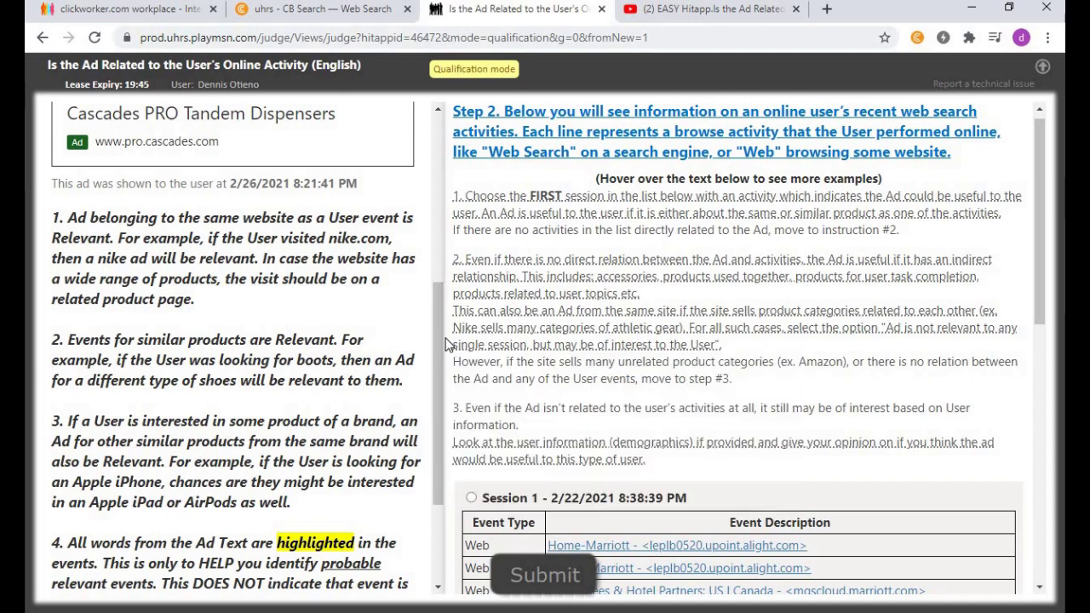
pyautogui.moveTo(441, 338); pyautogui.dragTo(465, 311)
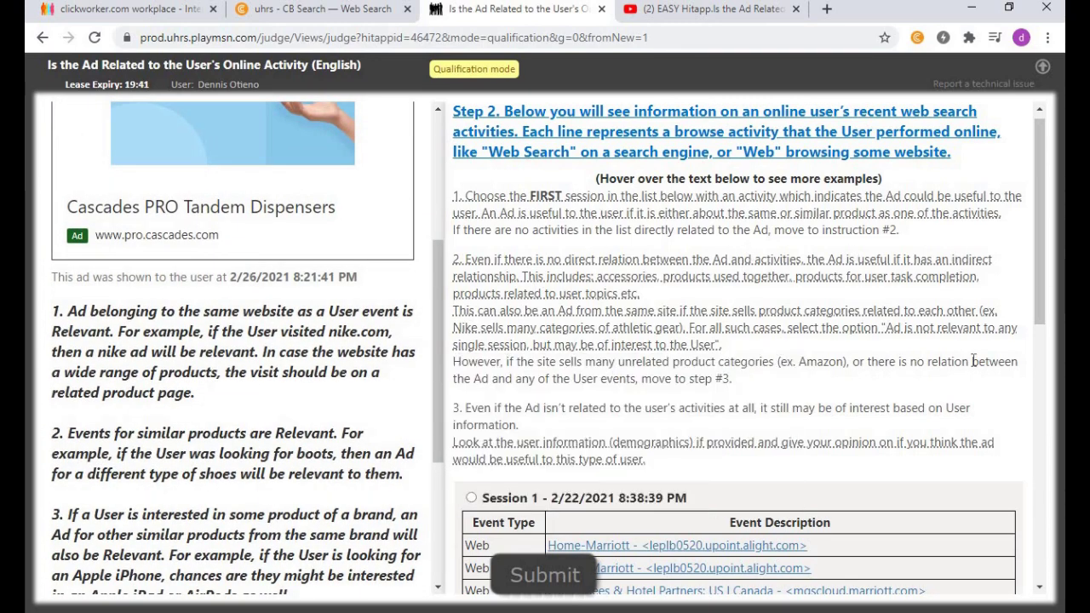
pyautogui.moveTo(438, 366); pyautogui.dragTo(462, 255)
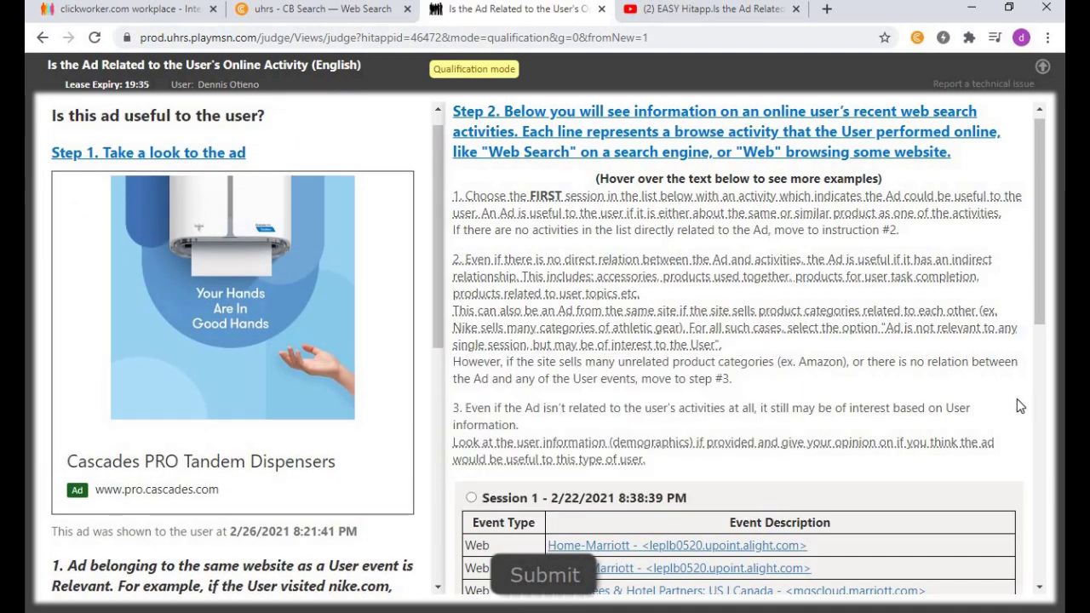
# Step: Scroll through the user's session history list
pyautogui.moveTo(1038, 206); pyautogui.dragTo(1035, 343)
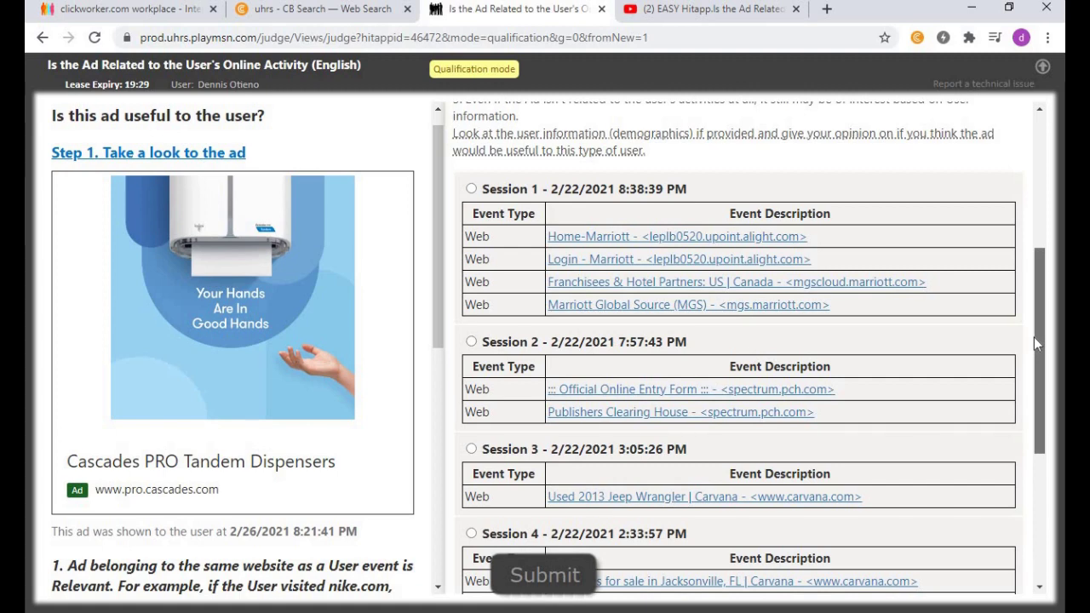
pyautogui.moveTo(1034, 337); pyautogui.dragTo(1036, 367)
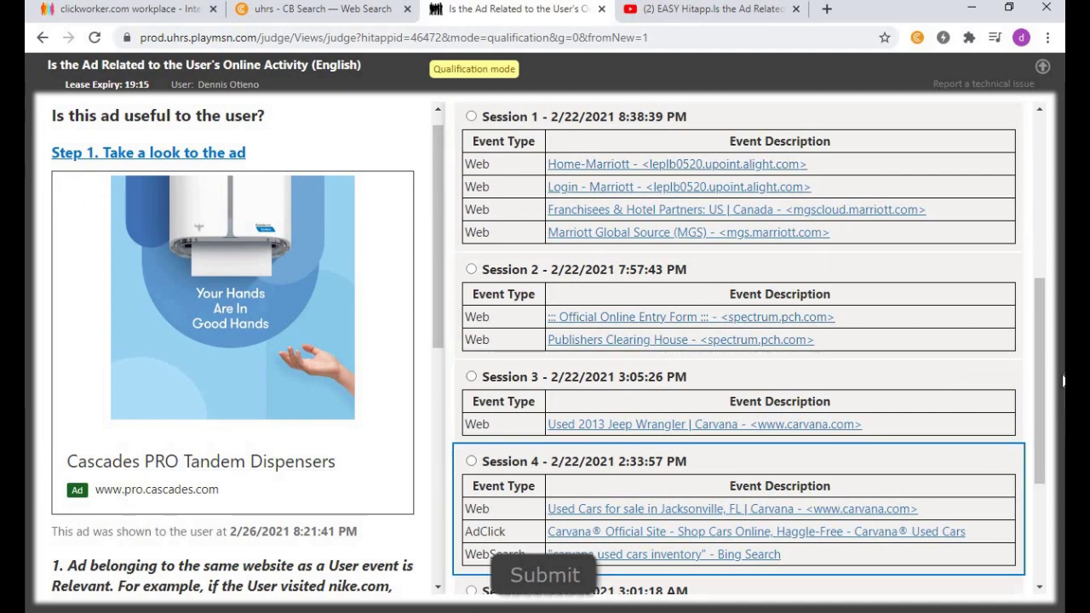
pyautogui.scroll(-2, 1047, 368)
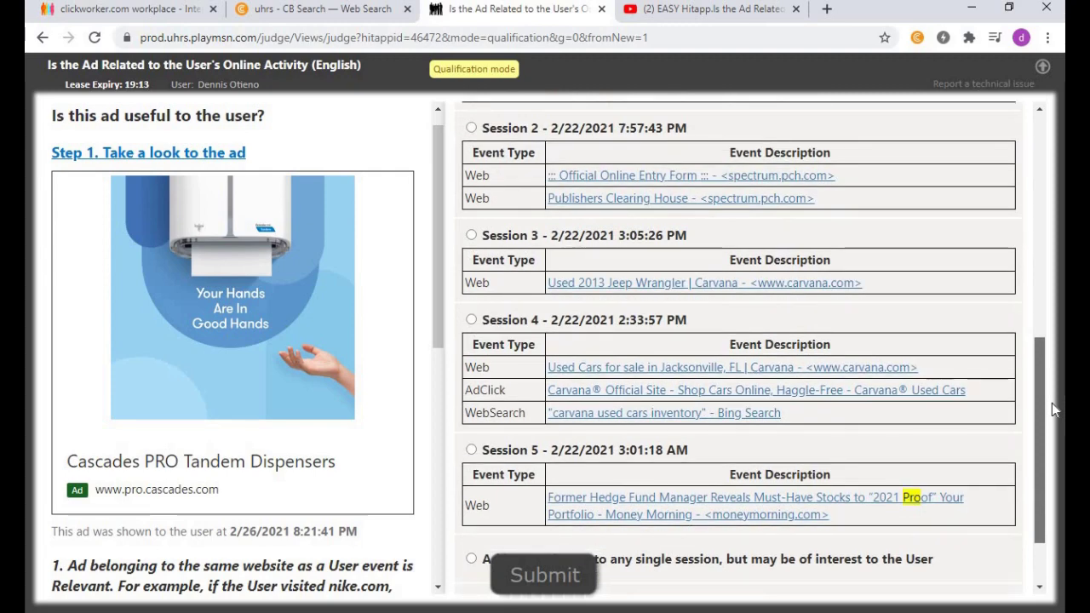
pyautogui.scroll(2, 1052, 403)
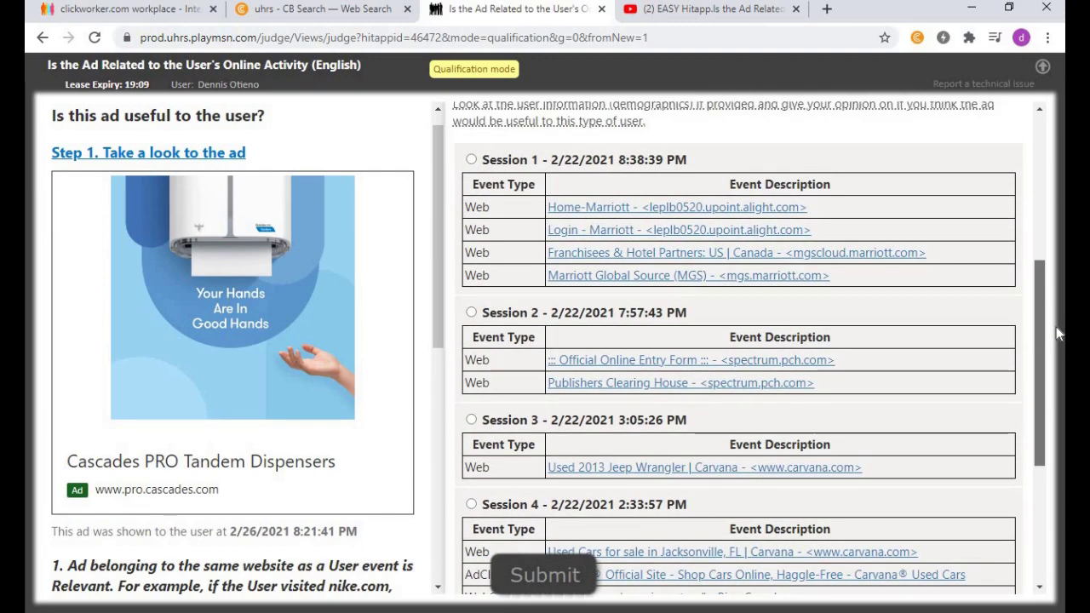
pyautogui.scroll(-2, 1056, 369)
pyautogui.scroll(2, 1056, 337)
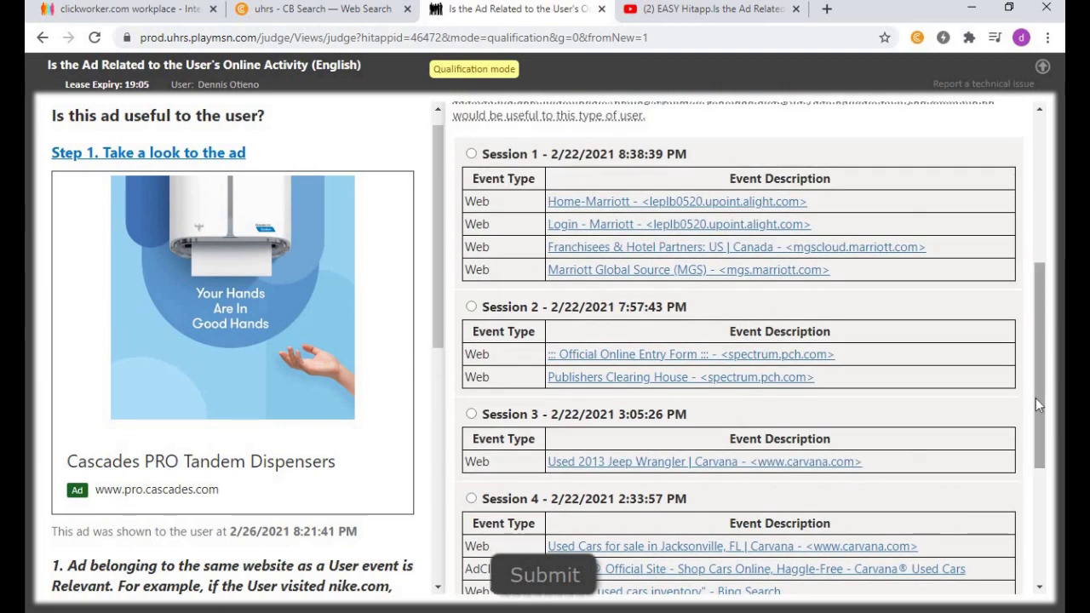
# Step: Open the browser's find-in-page bar over the HIT page with Ctrl+F
pyautogui.hotkey('ctrl', 'f')
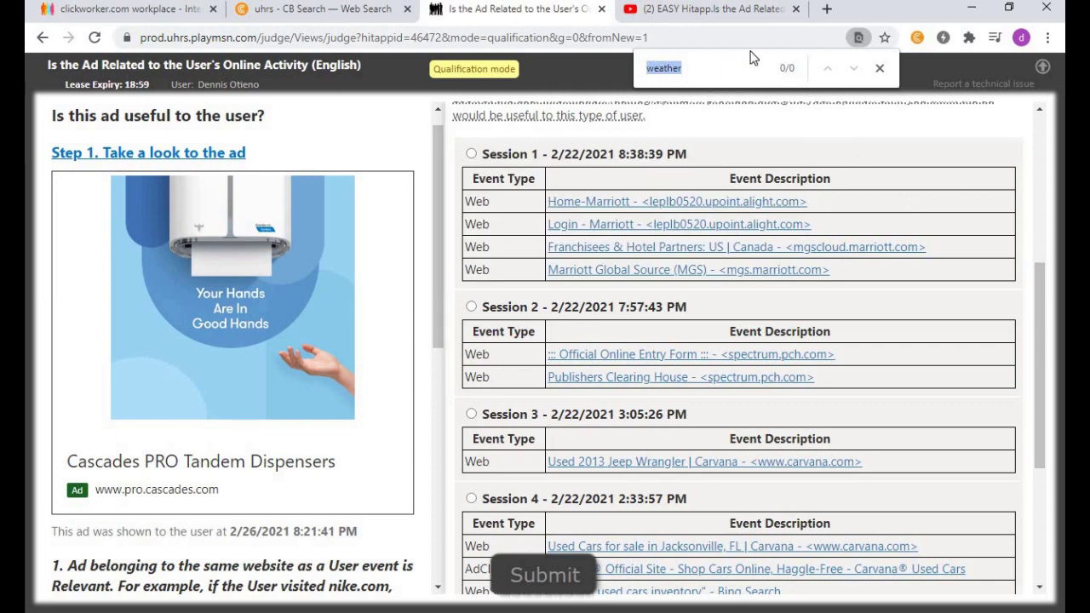
pyautogui.click(880, 67)
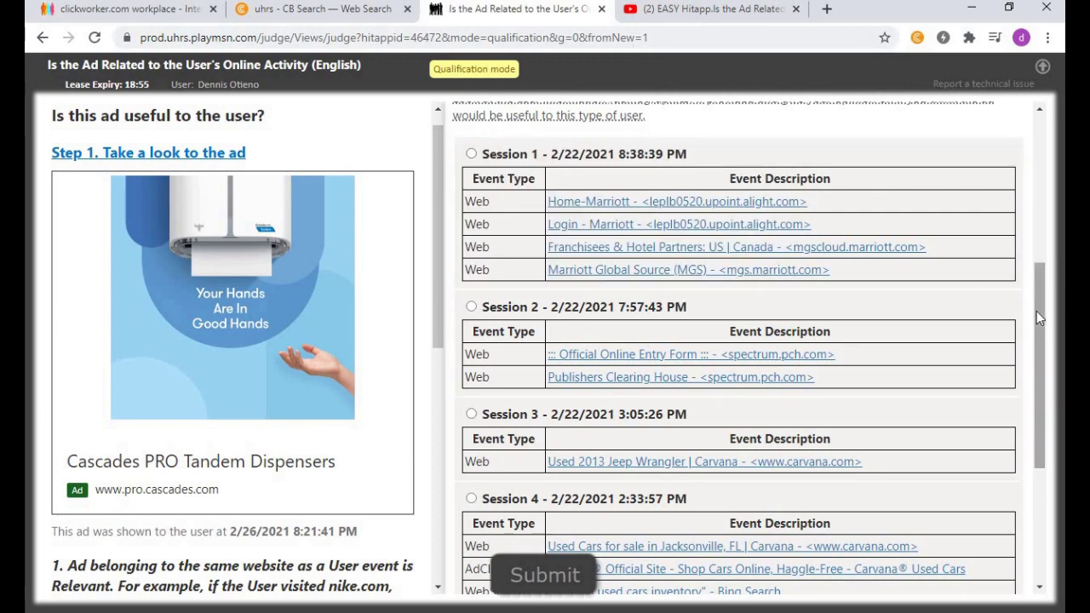
pyautogui.hotkey('ctrl', 'f')
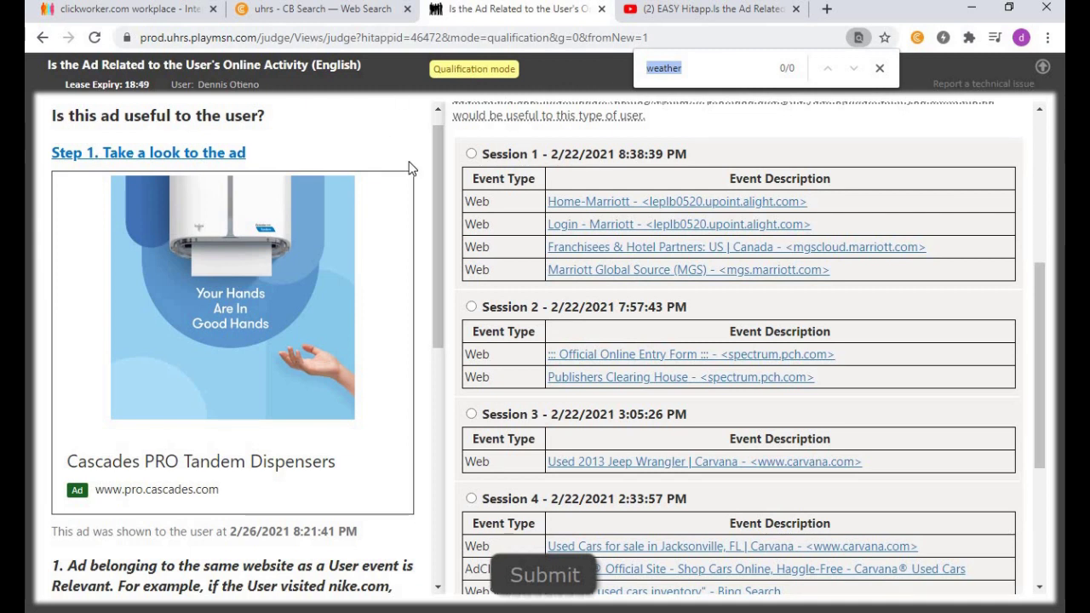
pyautogui.click(1058, 392)
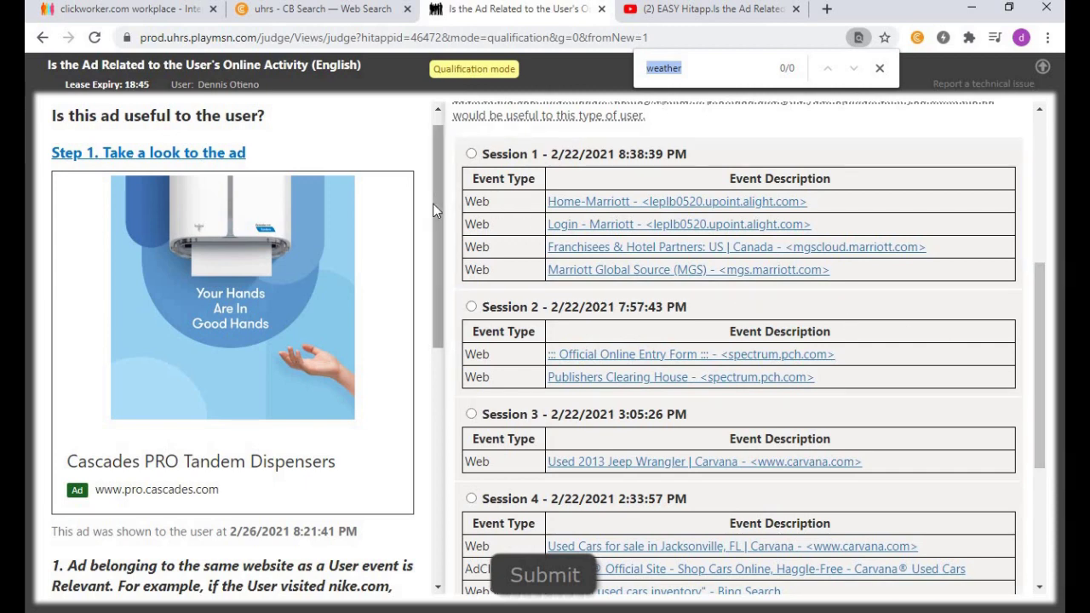
# Step: Scroll the ad and session panes to review the user's session events
pyautogui.moveTo(437, 209); pyautogui.dragTo(433, 249)
pyautogui.scroll(-2, 433, 249)
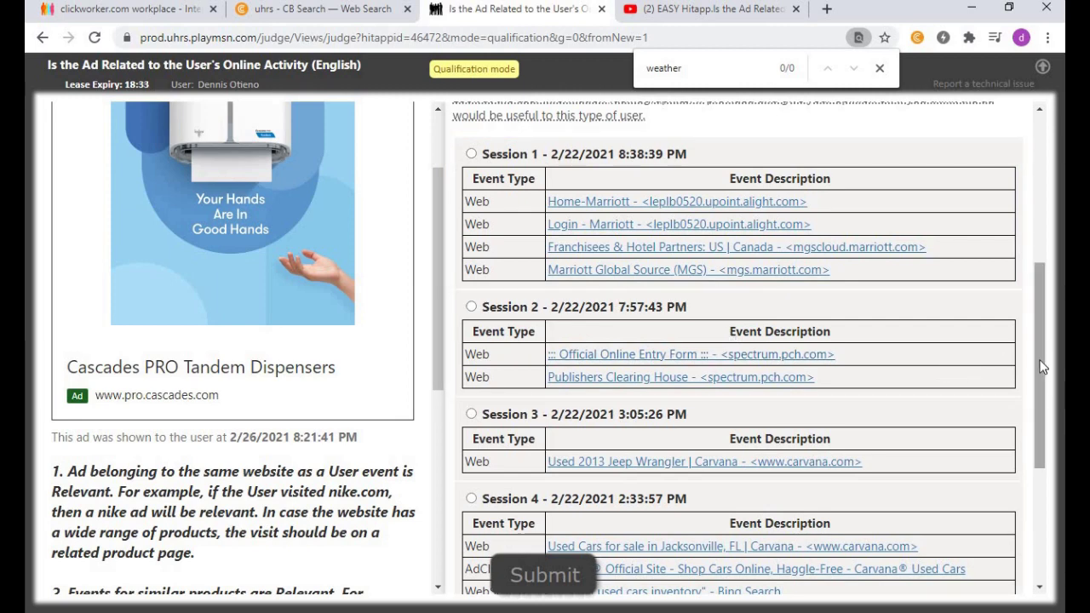
pyautogui.moveTo(1043, 367); pyautogui.dragTo(1046, 352)
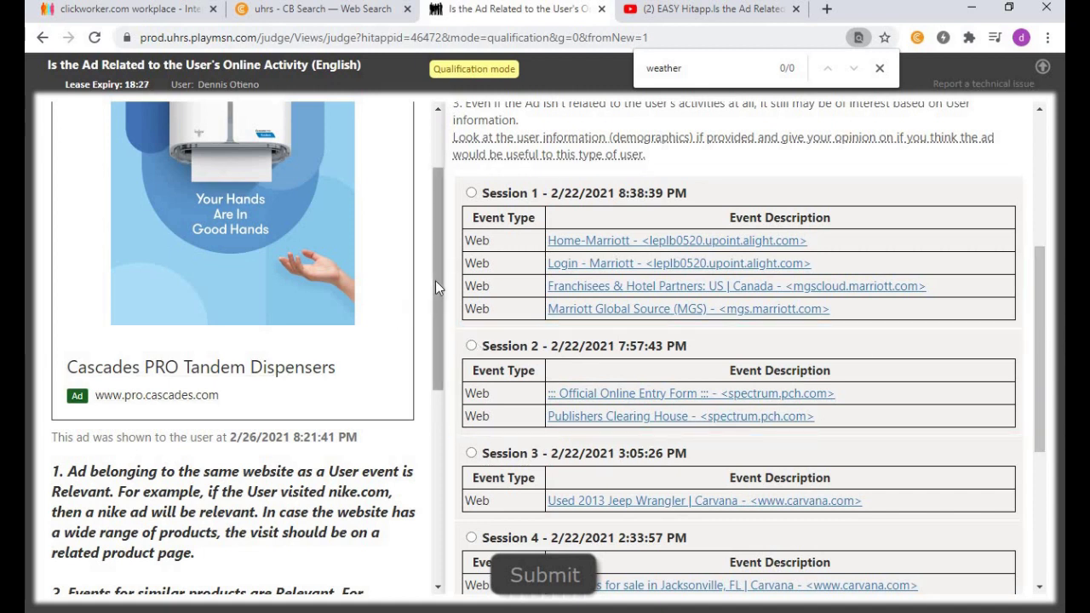
pyautogui.moveTo(435, 280); pyautogui.dragTo(439, 253)
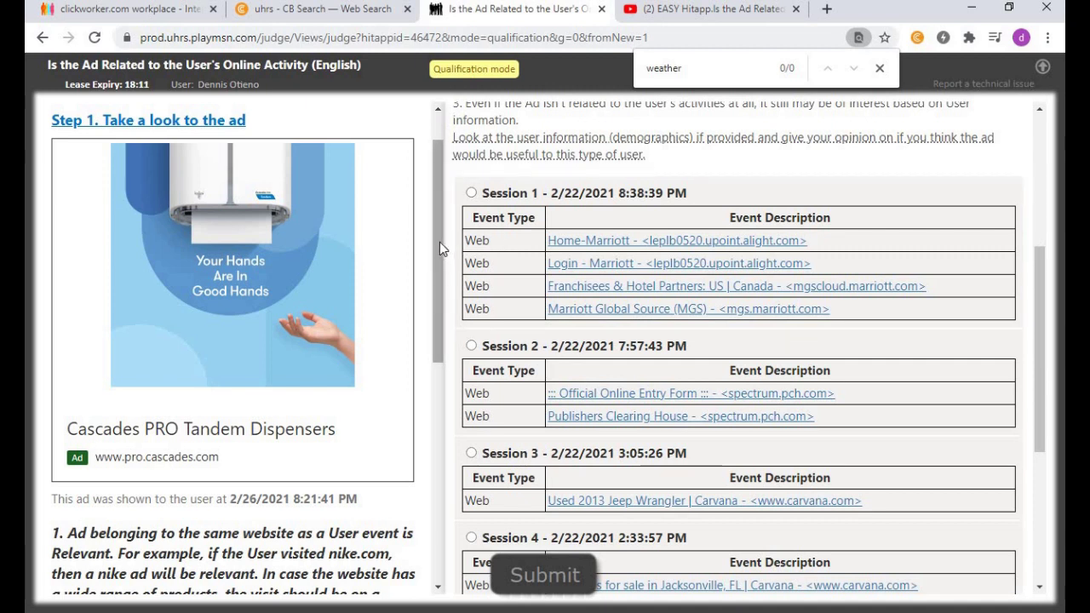
pyautogui.moveTo(436, 242)
pyautogui.mouseDown()
pyautogui.moveTo(436, 263)
pyautogui.moveTo(443, 242)
pyautogui.mouseUp()
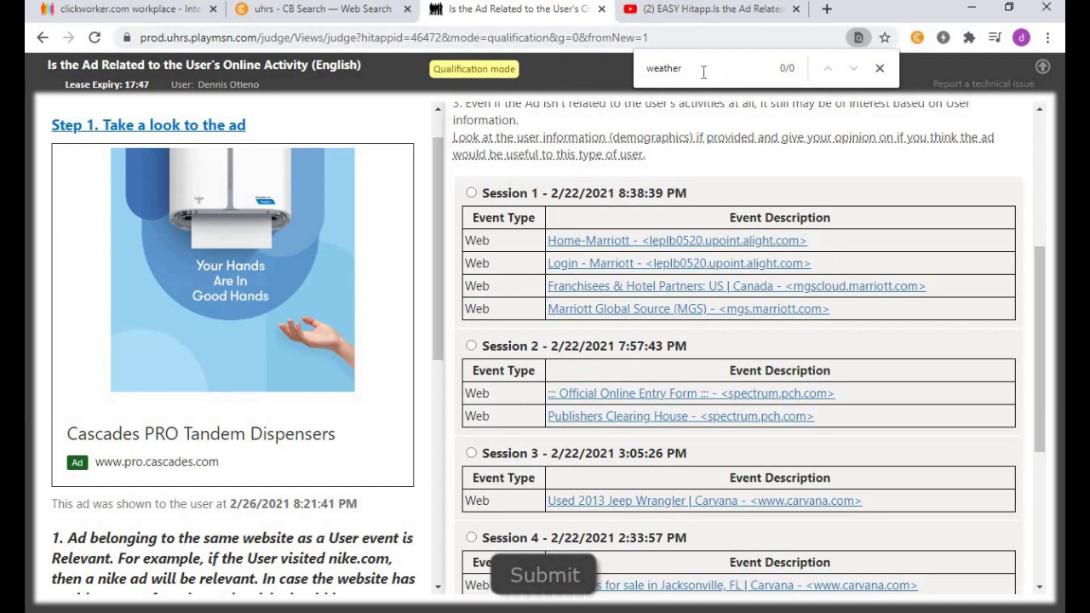
pyautogui.press('BackSpace')
pyautogui.press('BackSpace')
pyautogui.press('BackSpace')
pyautogui.press('BackSpace')
pyautogui.write('dis')
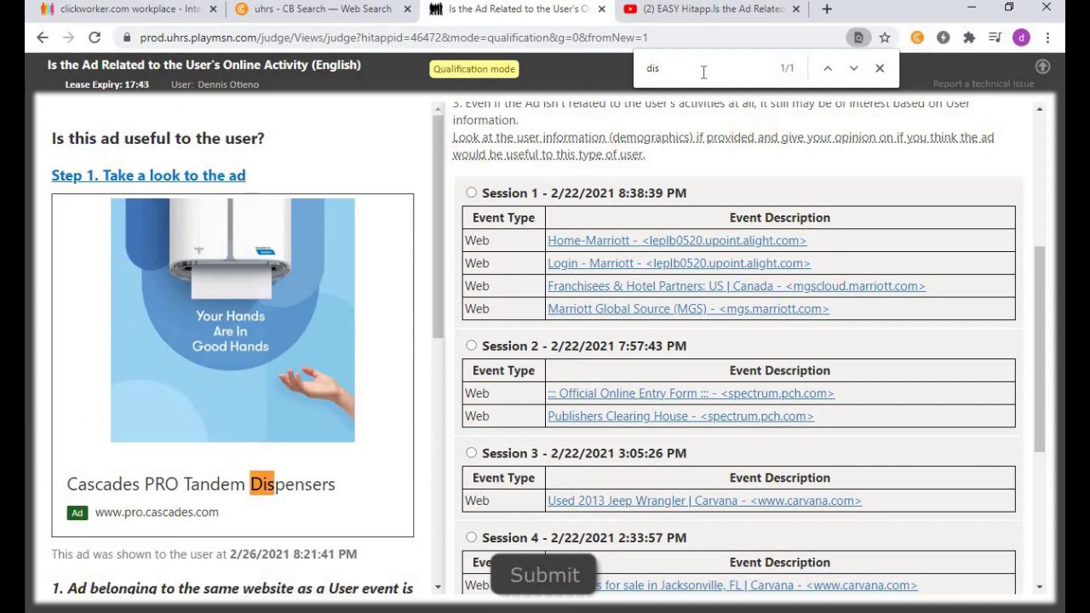
pyautogui.write('pe')
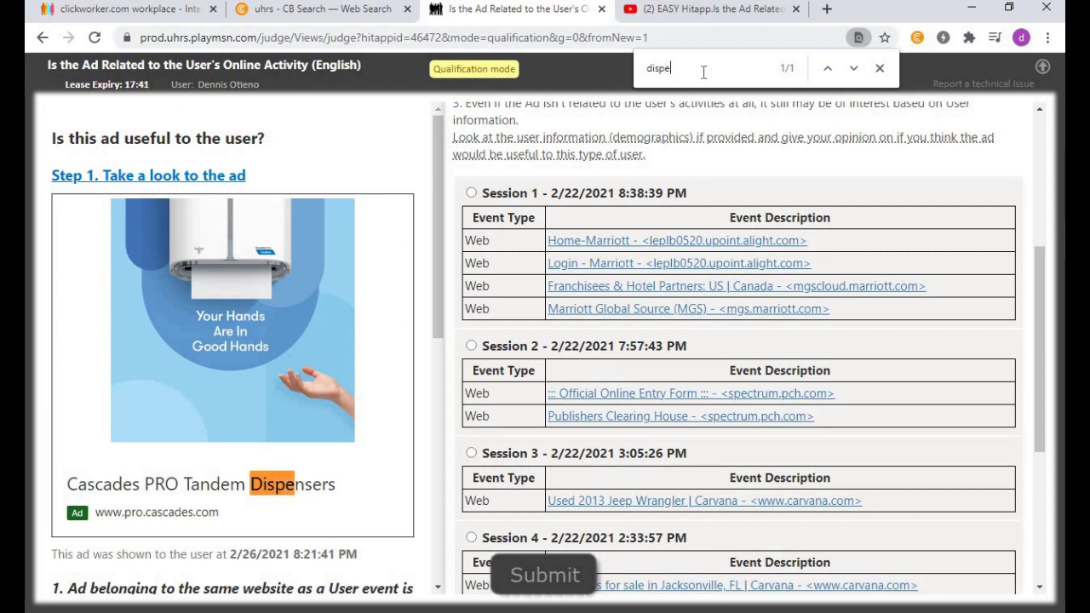
pyautogui.write('nset')
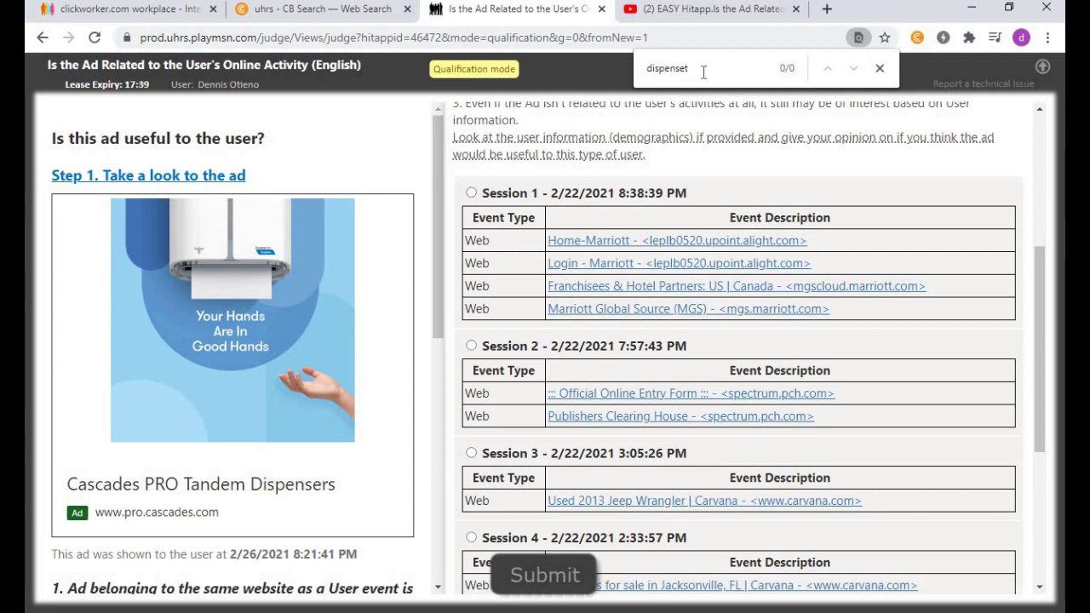
pyautogui.press('BackSpace')
pyautogui.write('r')
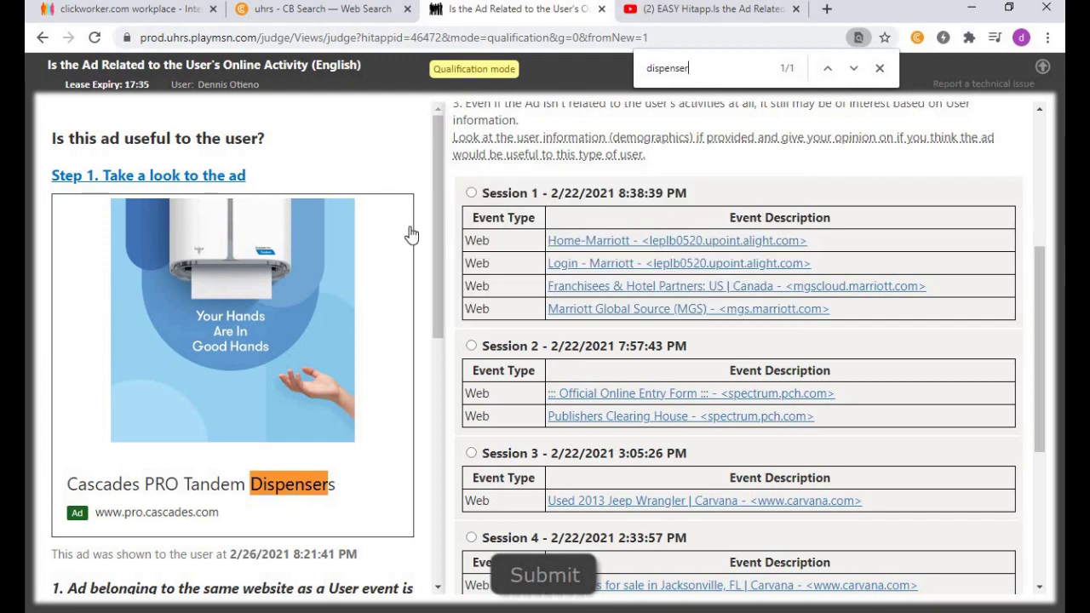
pyautogui.scroll(-2, 437, 227)
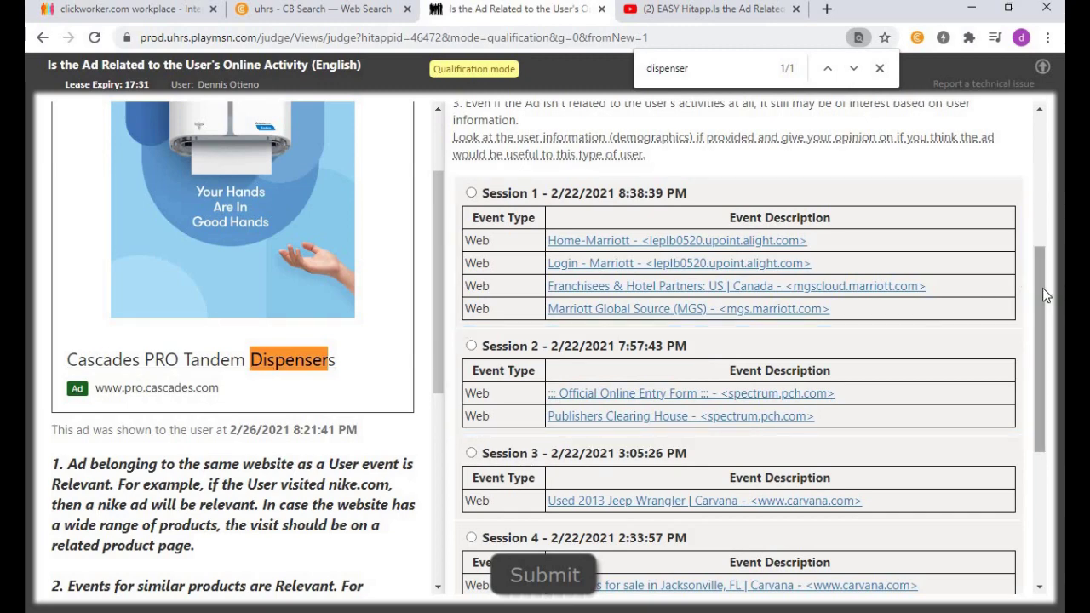
pyautogui.scroll(-1, 1047, 307)
pyautogui.moveTo(1045, 303)
pyautogui.mouseDown()
pyautogui.moveTo(1059, 414)
pyautogui.moveTo(1062, 313)
pyautogui.mouseUp()
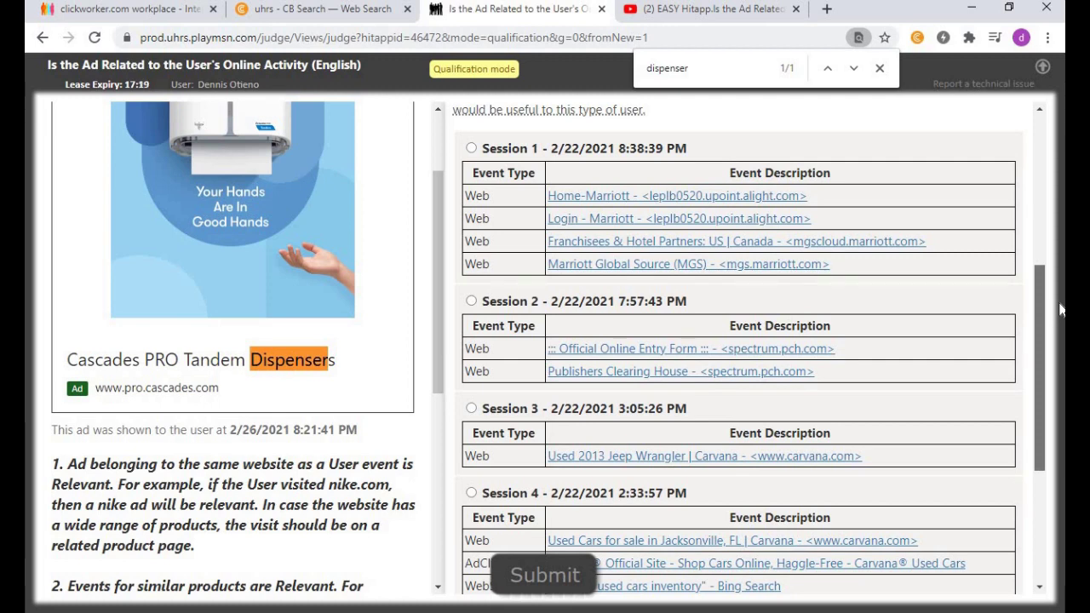
pyautogui.moveTo(1061, 310); pyautogui.dragTo(1060, 301)
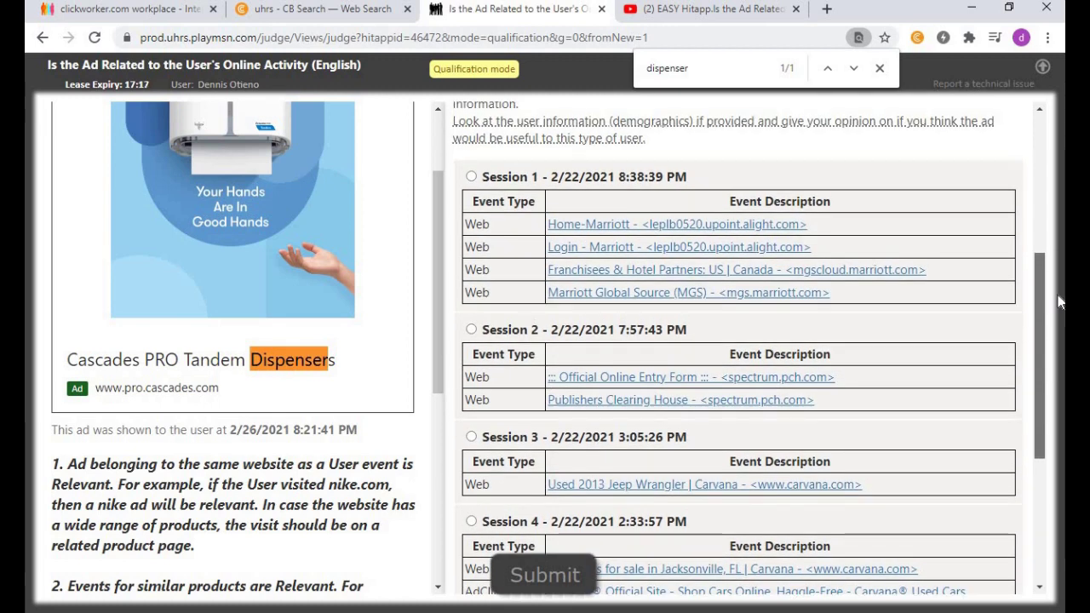
pyautogui.moveTo(1059, 297); pyautogui.dragTo(1052, 348)
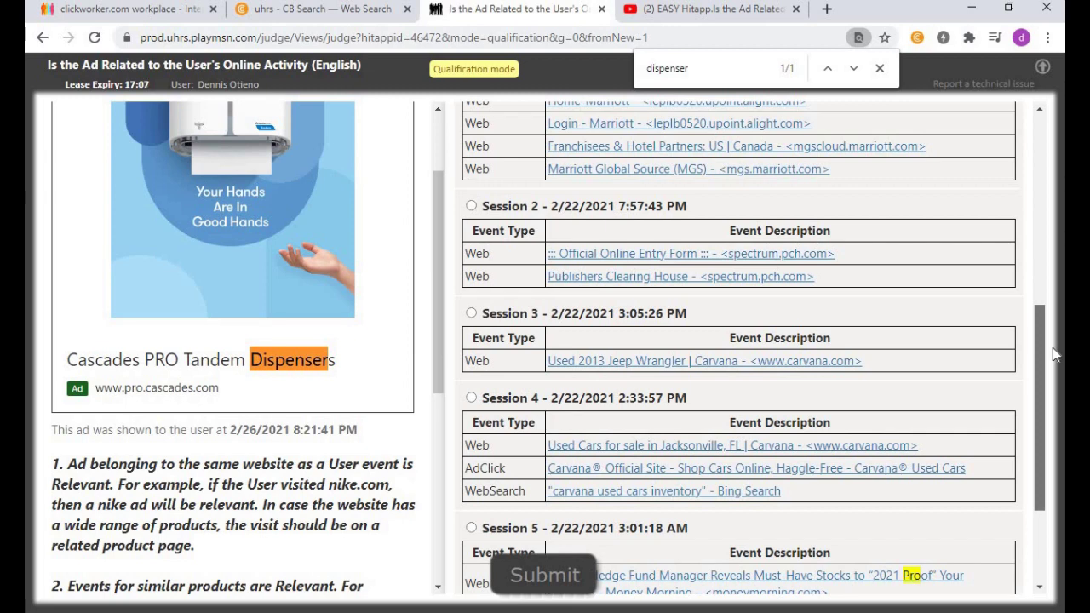
pyautogui.scroll(-3, 1053, 347)
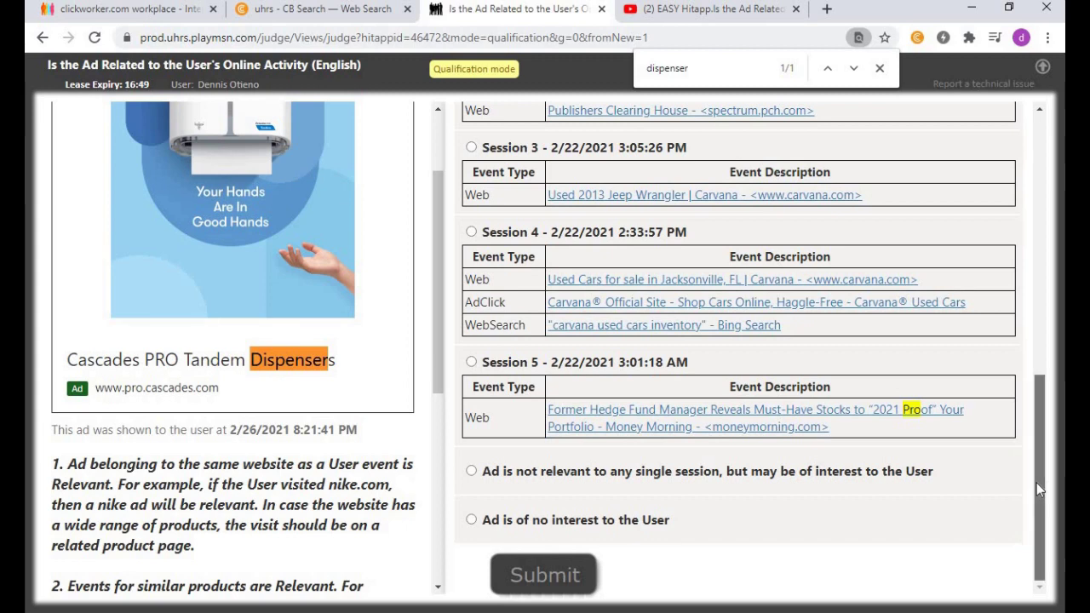
pyautogui.scroll(1, 1037, 483)
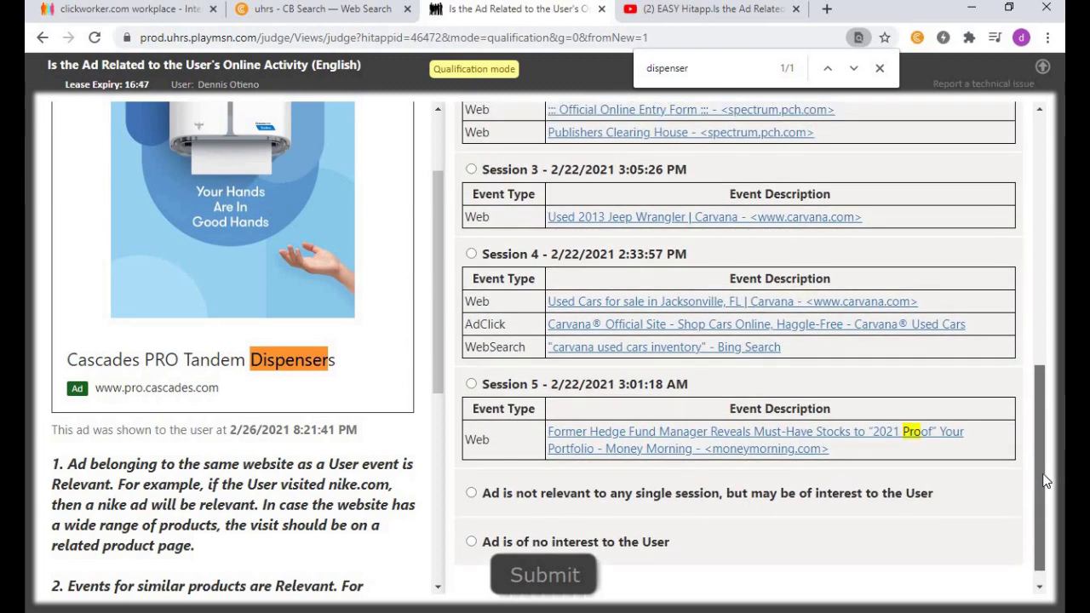
pyautogui.moveTo(1046, 482); pyautogui.dragTo(1056, 337)
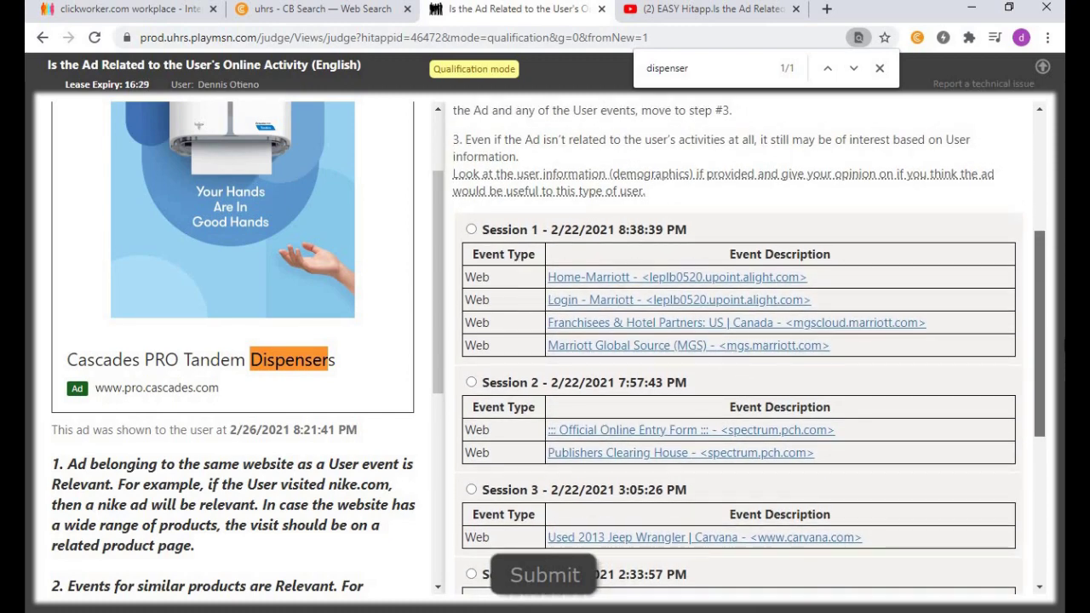
pyautogui.scroll(-4, 550, 544)
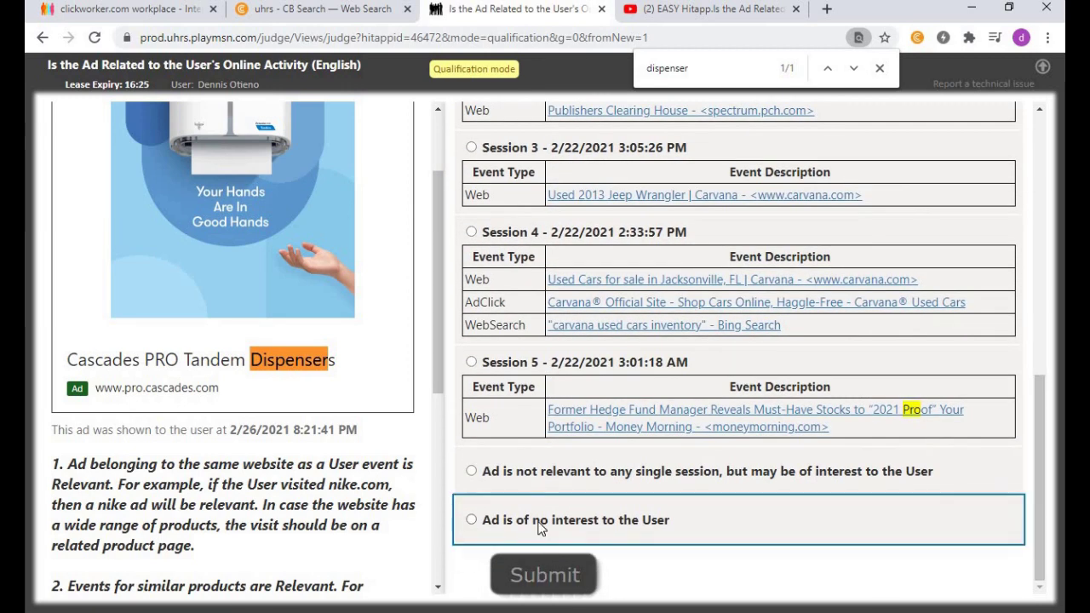
# Step: Answer 'Ad is of no interest to the User' for the Cascades dispenser ad, submit, and confirm
pyautogui.click(540, 528)
pyautogui.click(546, 579)
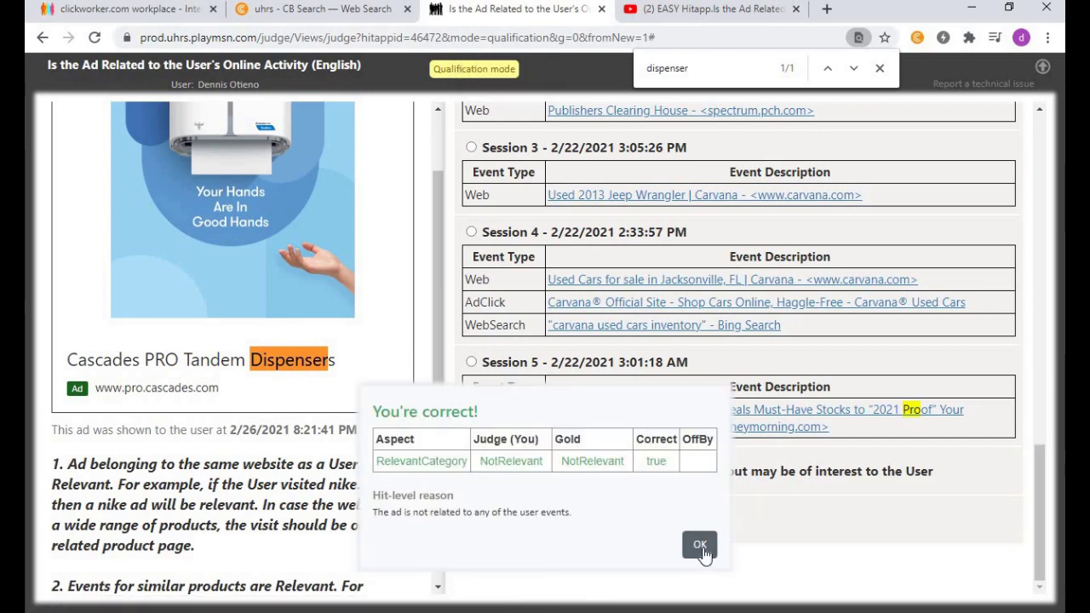
pyautogui.click(701, 545)
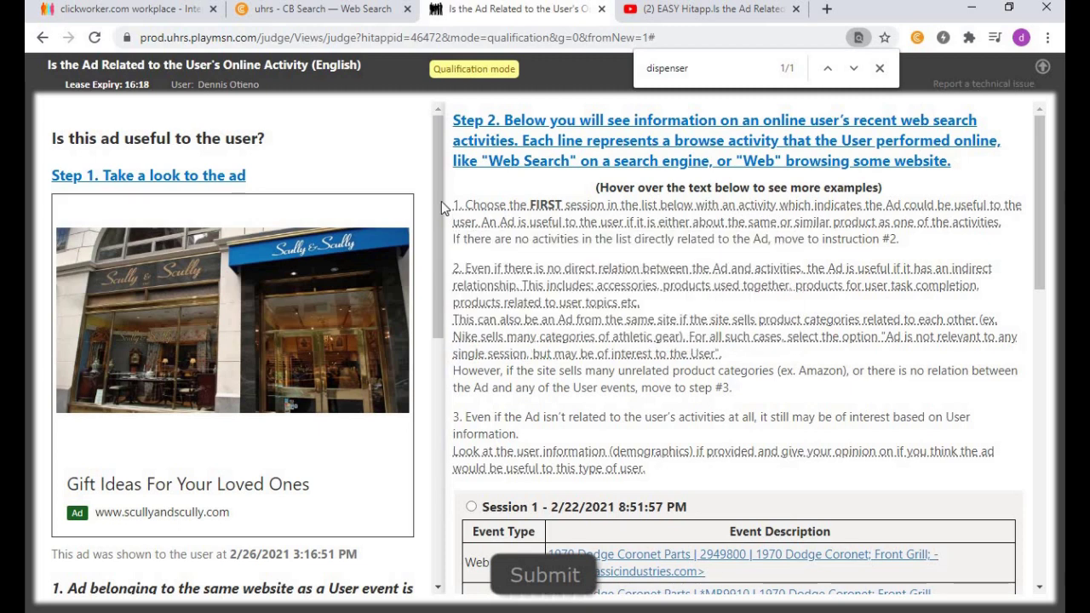
# Step: Search the page for 'gift', then for 'scullyand', clearing the previous term each time
pyautogui.scroll(-1, 435, 211)
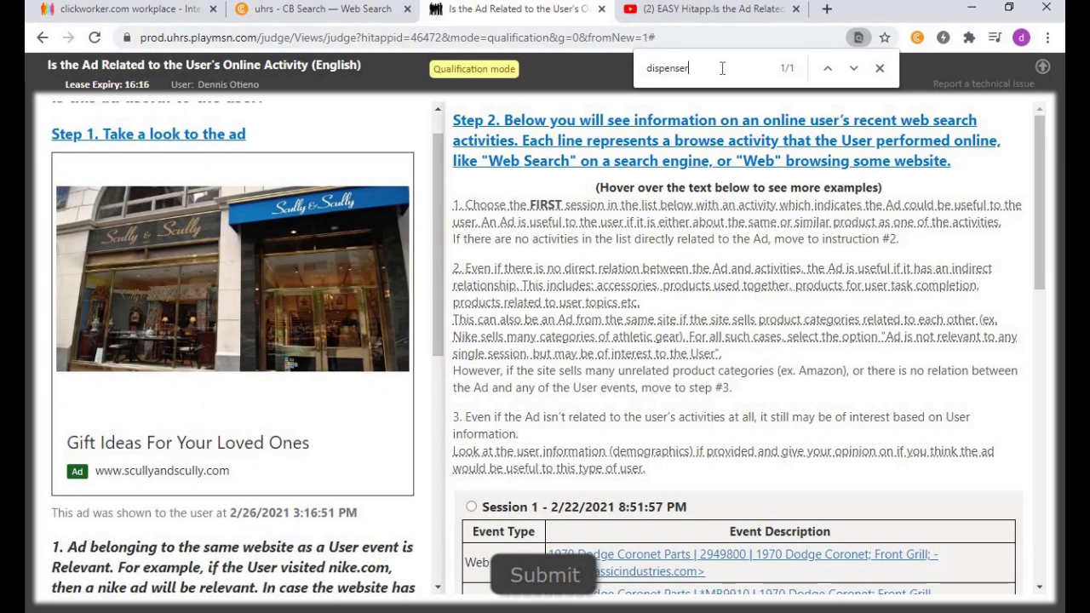
pyautogui.press('BackSpace')
pyautogui.press('BackSpace')
pyautogui.press('BackSpace')
pyautogui.press('BackSpace')
pyautogui.press('BackSpace')
pyautogui.press('BackSpace')
pyautogui.press('BackSpace')
pyautogui.press('BackSpace')
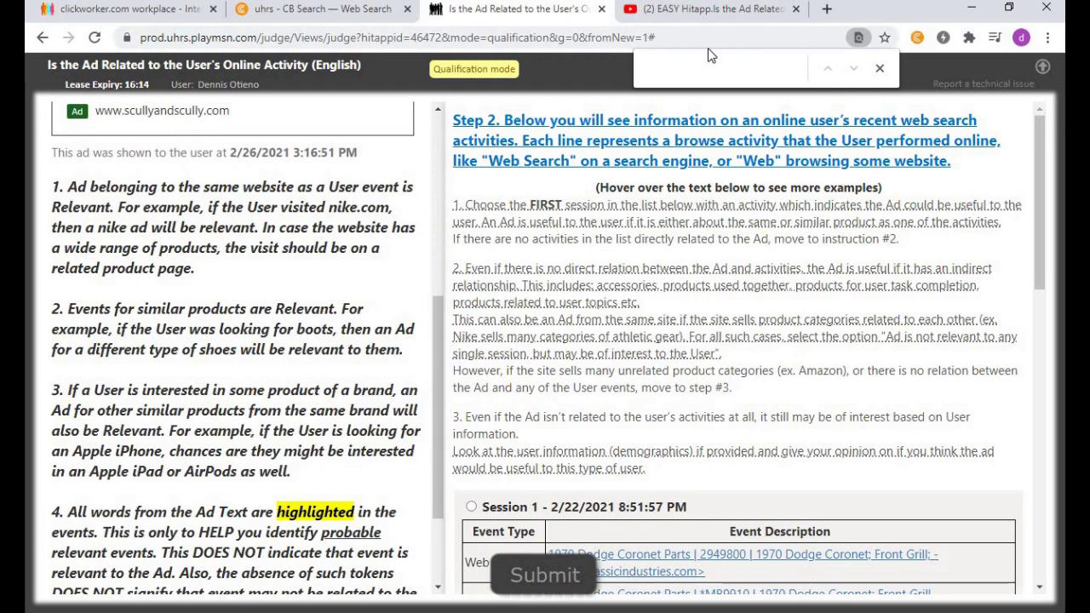
pyautogui.moveTo(436, 434); pyautogui.dragTo(444, 296)
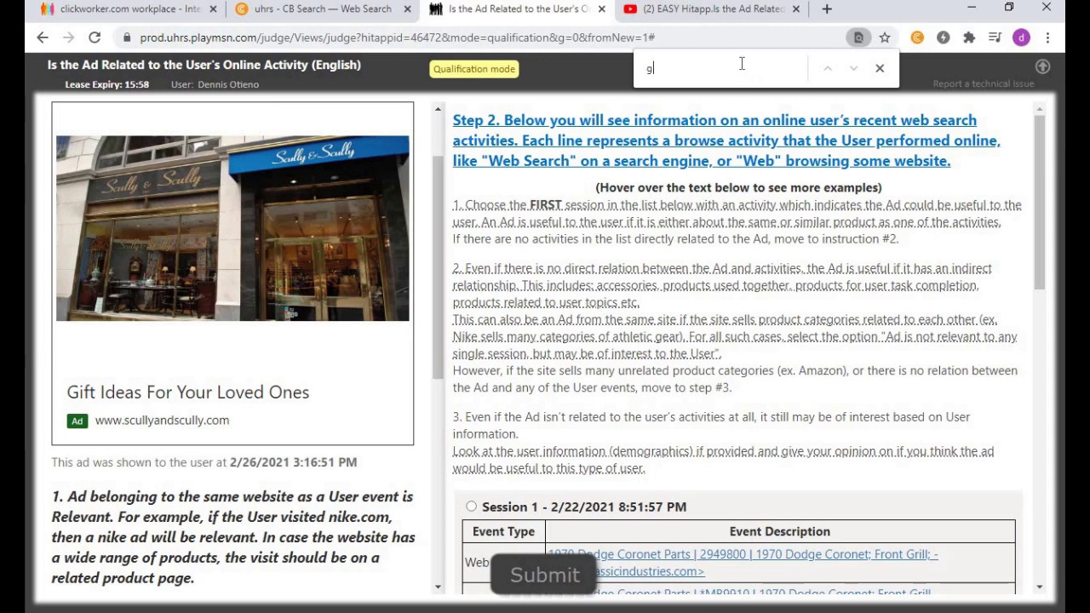
pyautogui.write('ift')
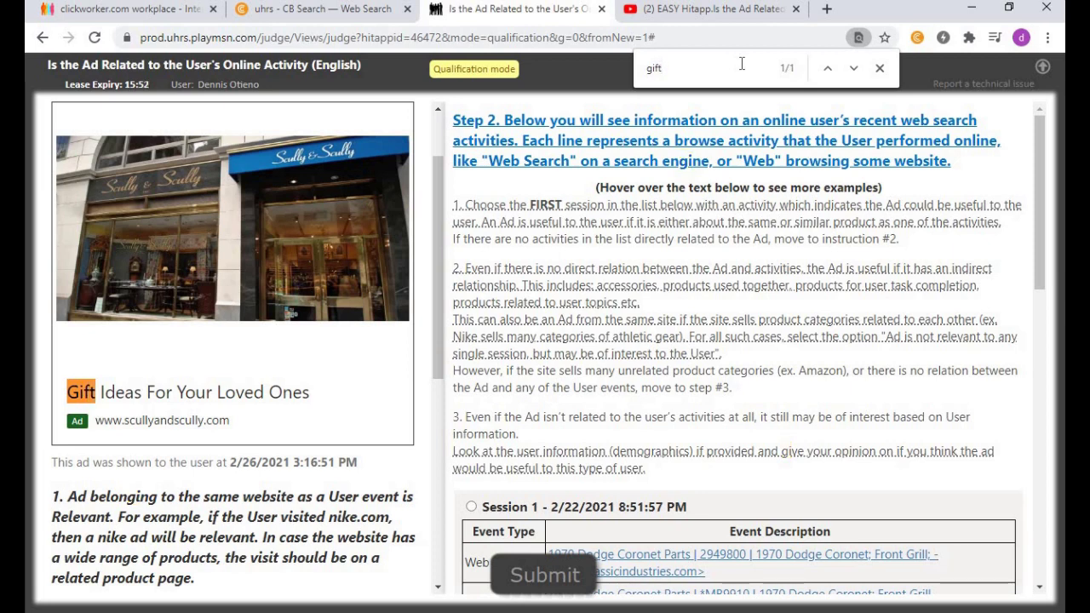
pyautogui.press('BackSpace')
pyautogui.press('BackSpace')
pyautogui.press('BackSpace')
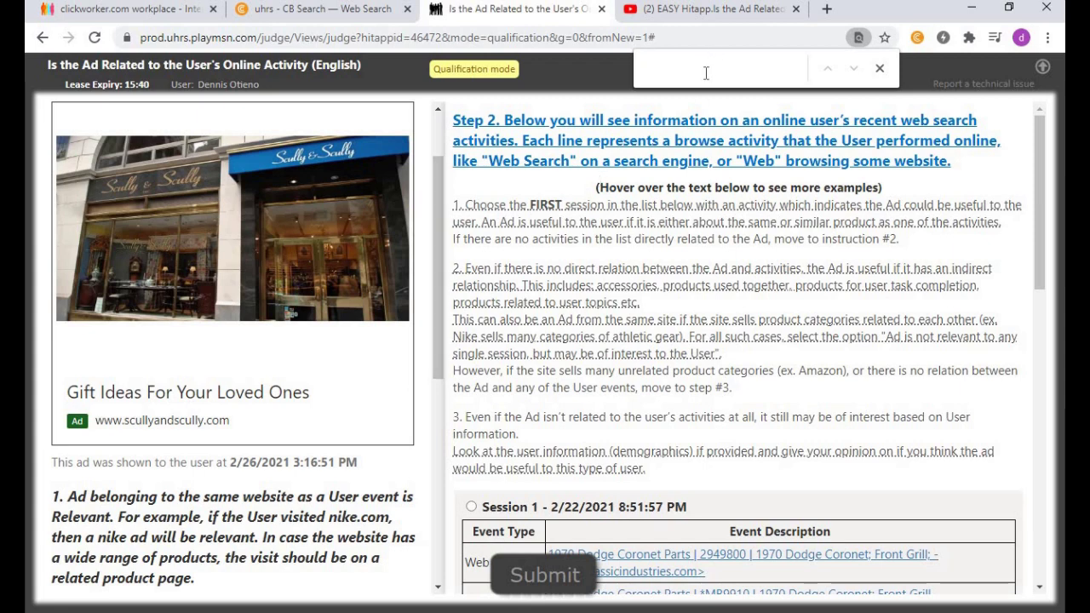
pyautogui.write('s')
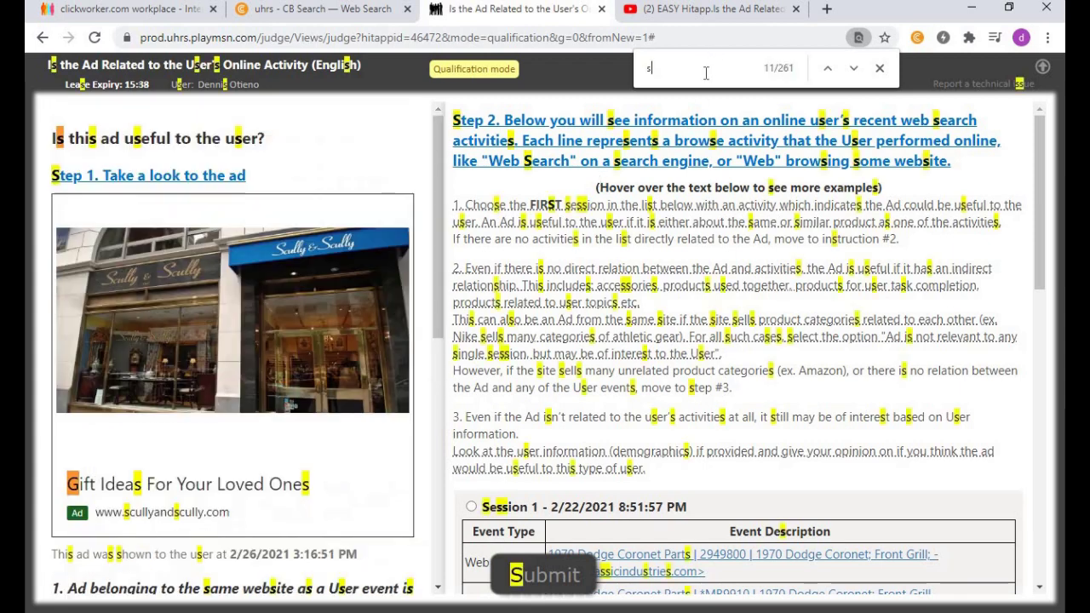
pyautogui.write('cully')
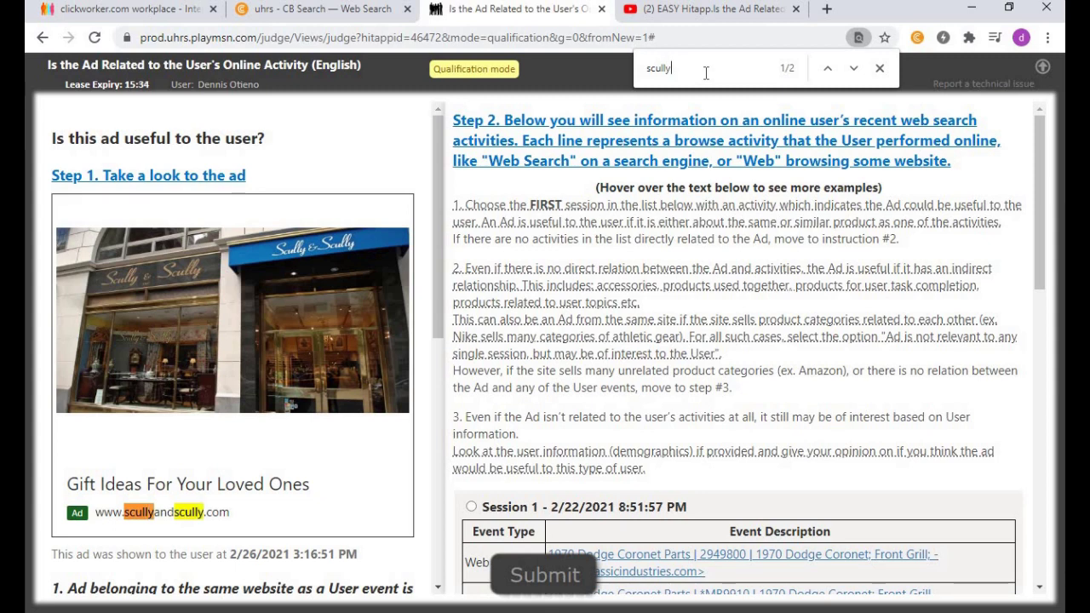
pyautogui.write('and')
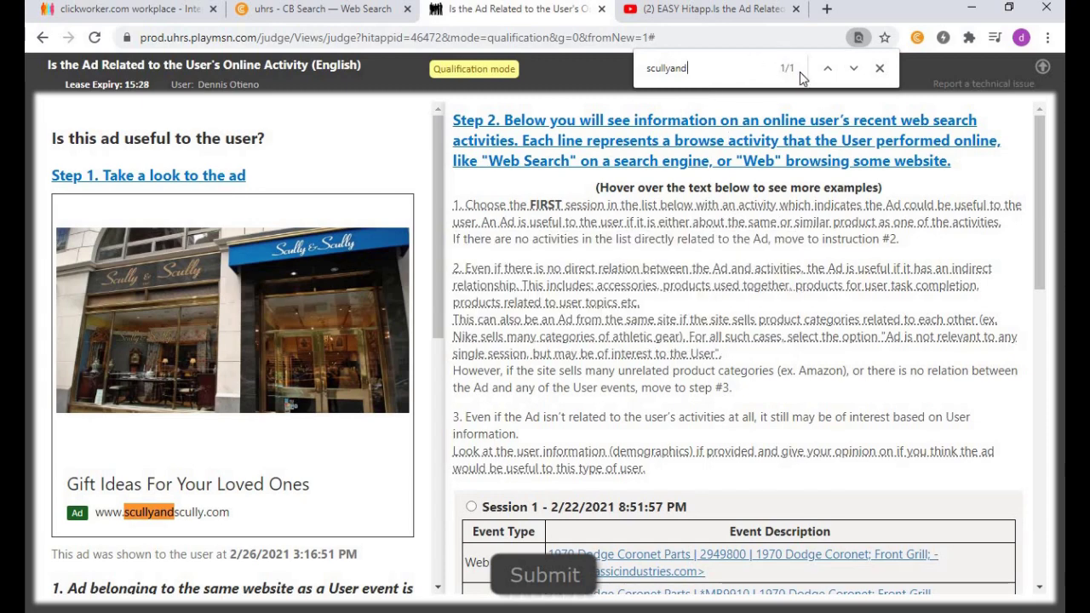
# Step: After reviewing sessions, answer 'Ad is of no interest to the User' for the Scully & Scully ad and submit
pyautogui.moveTo(1046, 197); pyautogui.dragTo(1064, 316)
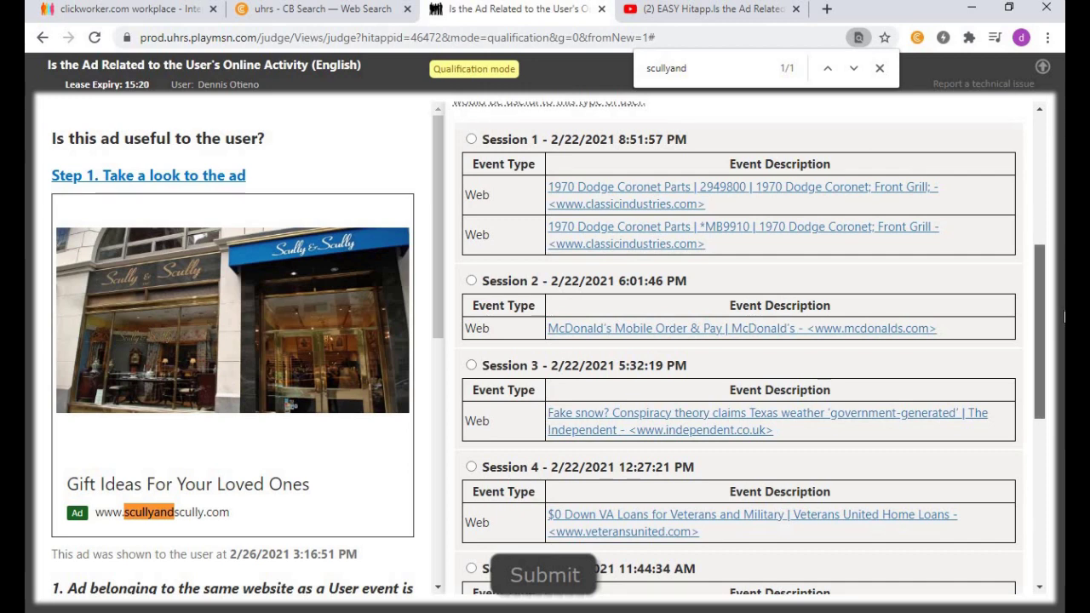
pyautogui.moveTo(1064, 317); pyautogui.dragTo(1061, 354)
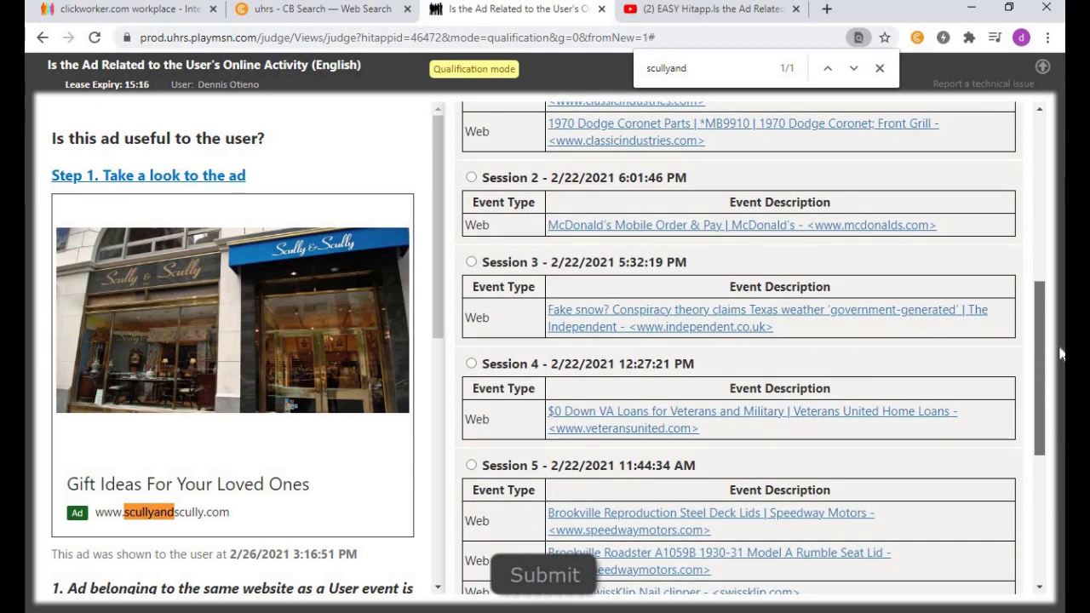
pyautogui.moveTo(1061, 353); pyautogui.dragTo(1047, 499)
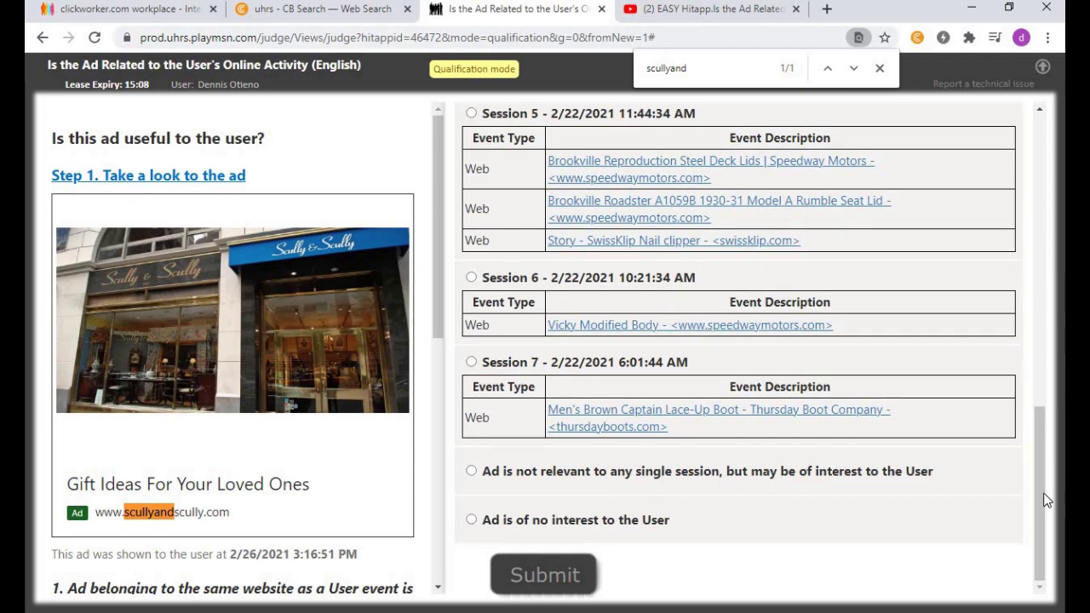
pyautogui.click(559, 522)
pyautogui.moveTo(1039, 497); pyautogui.dragTo(968, 542)
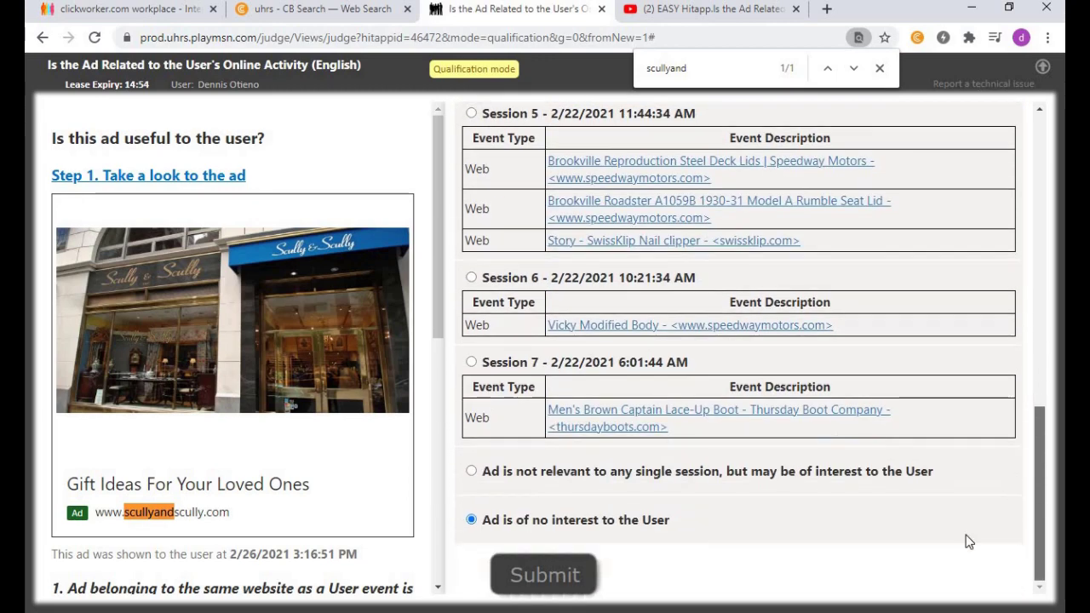
pyautogui.click(534, 577)
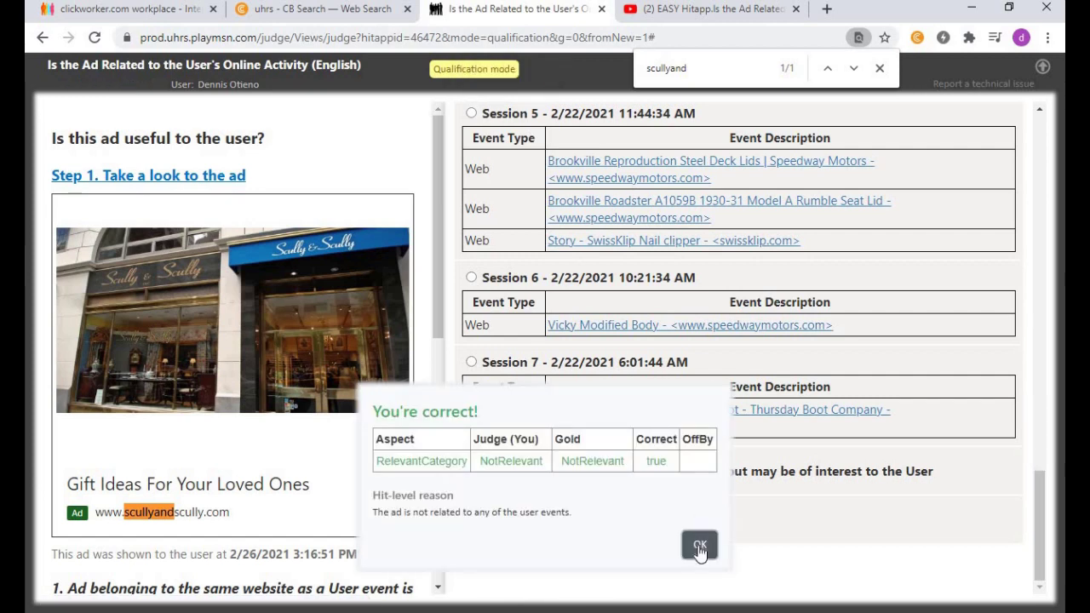
pyautogui.click(699, 548)
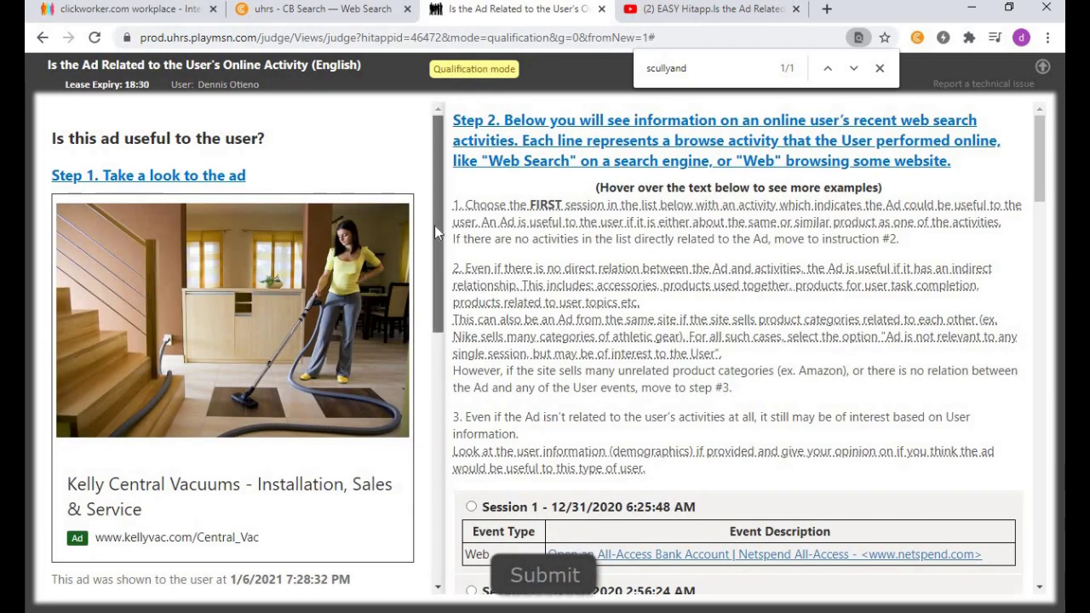
# Step: Replace the 'scullyand' page search with 'vacuum' to check the Kelly Central Vacuums ad
pyautogui.scroll(-2, 439, 255)
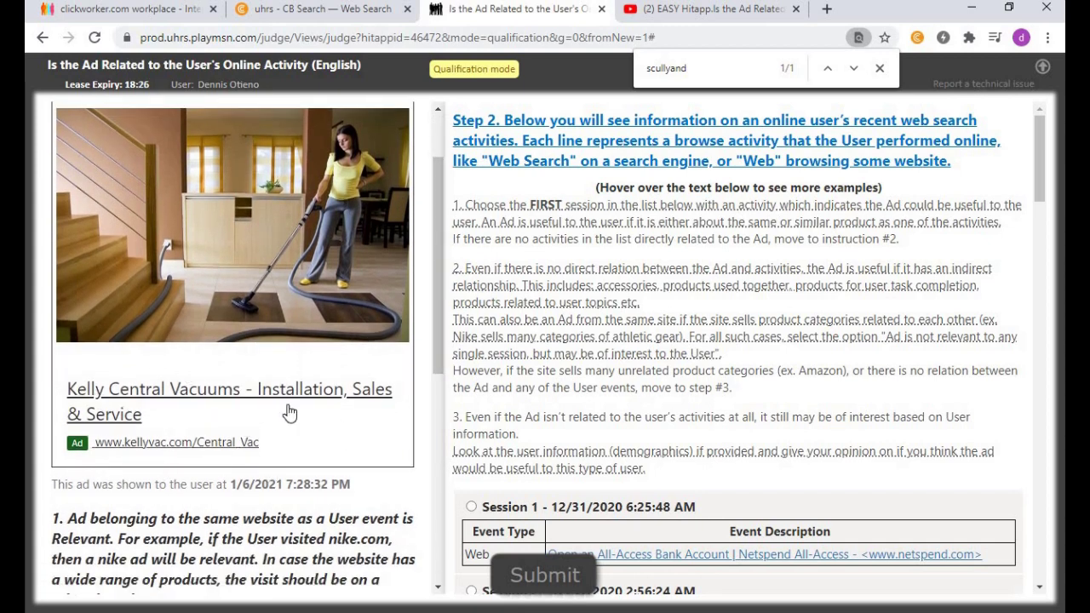
pyautogui.moveTo(457, 337)
pyautogui.press('BackSpace')
pyautogui.press('BackSpace')
pyautogui.press('BackSpace')
pyautogui.press('BackSpace')
pyautogui.press('BackSpace')
pyautogui.press('BackSpace')
pyautogui.press('BackSpace')
pyautogui.press('BackSpace')
pyautogui.press('BackSpace')
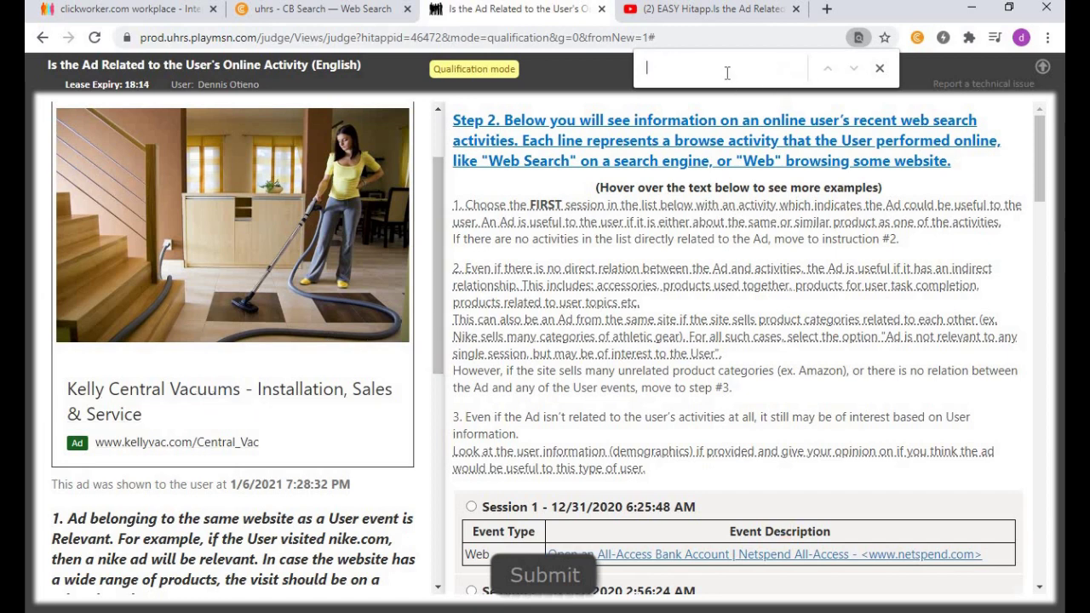
pyautogui.write('vacu')
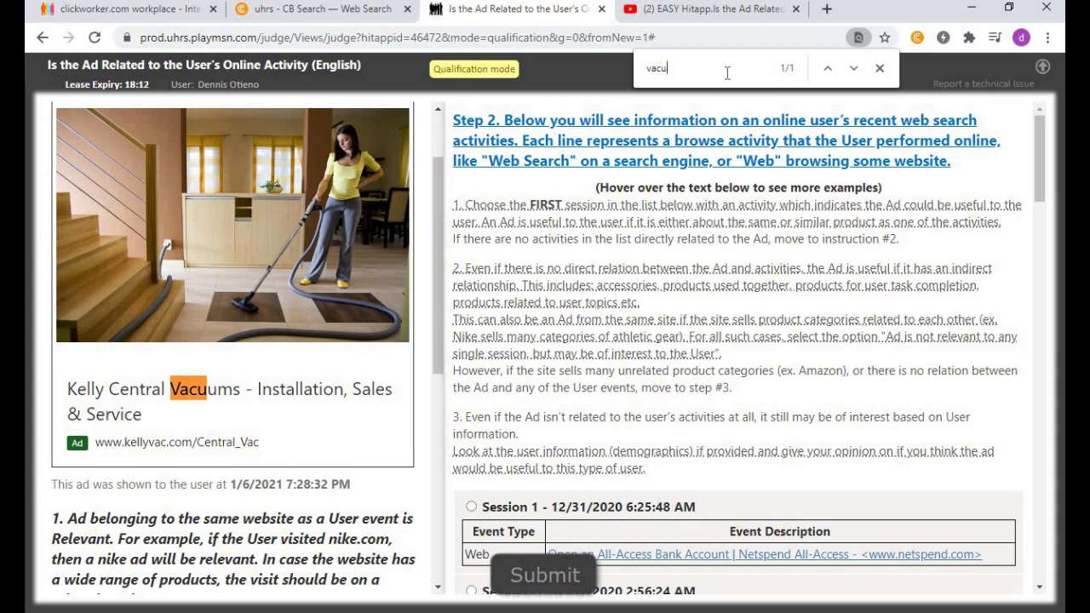
pyautogui.write('um')
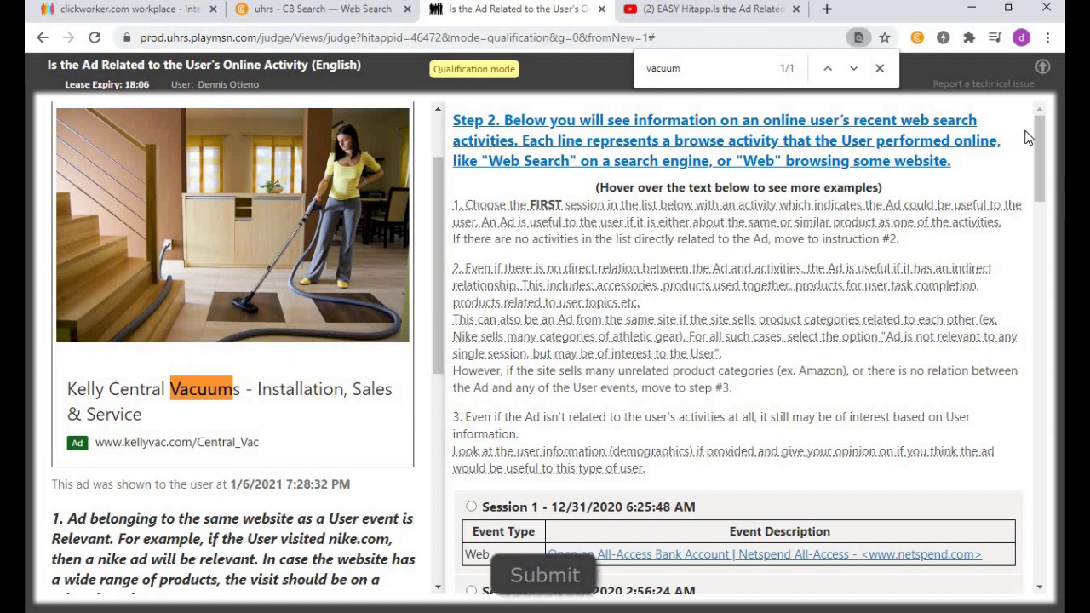
pyautogui.scroll(-1, 1030, 145)
pyautogui.moveTo(468, 293)
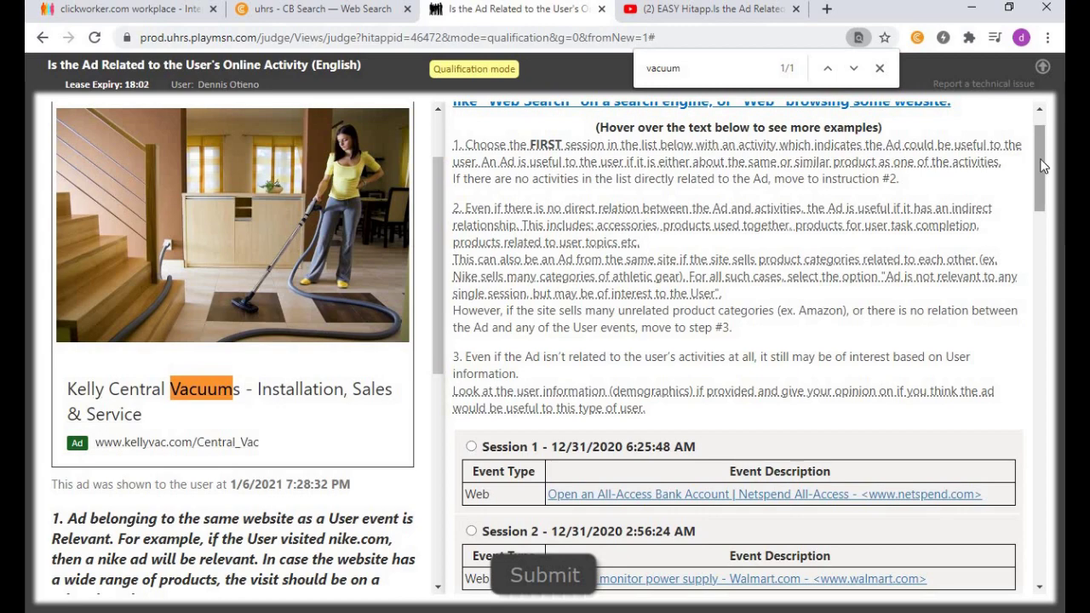
# Step: Scroll through the user's sessions to check them against the Kelly Central Vacuums ad
pyautogui.moveTo(1045, 166); pyautogui.dragTo(1053, 234)
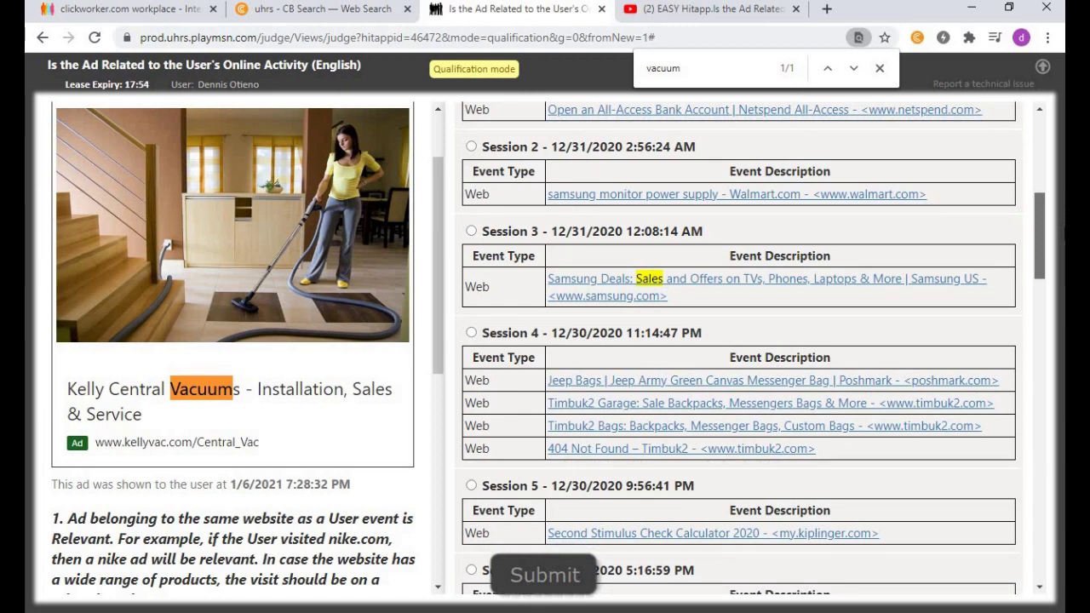
pyautogui.scroll(2, 738, 341)
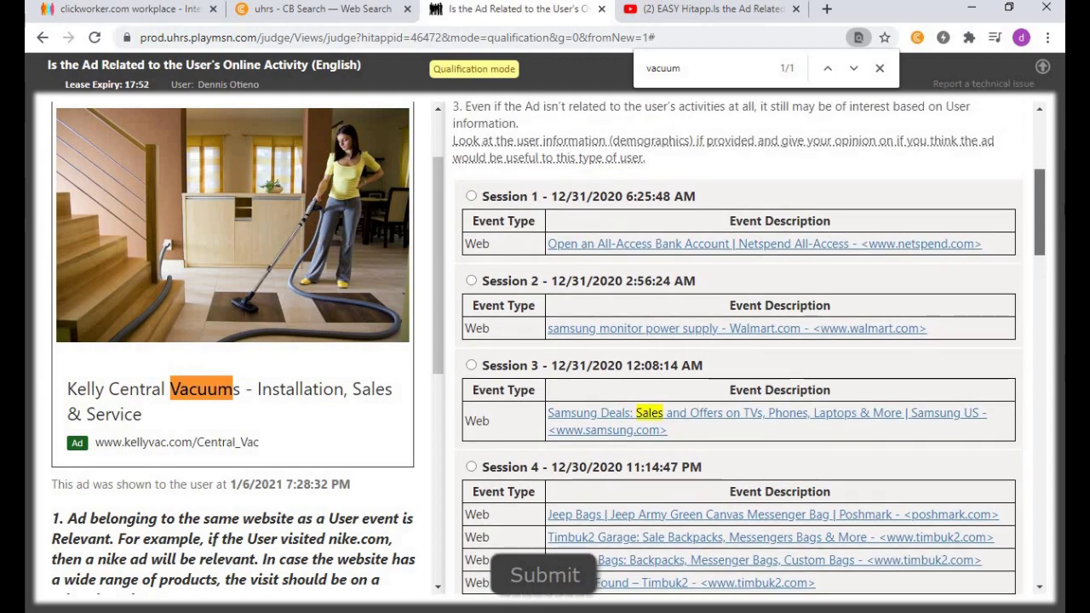
pyautogui.scroll(-2, 737, 341)
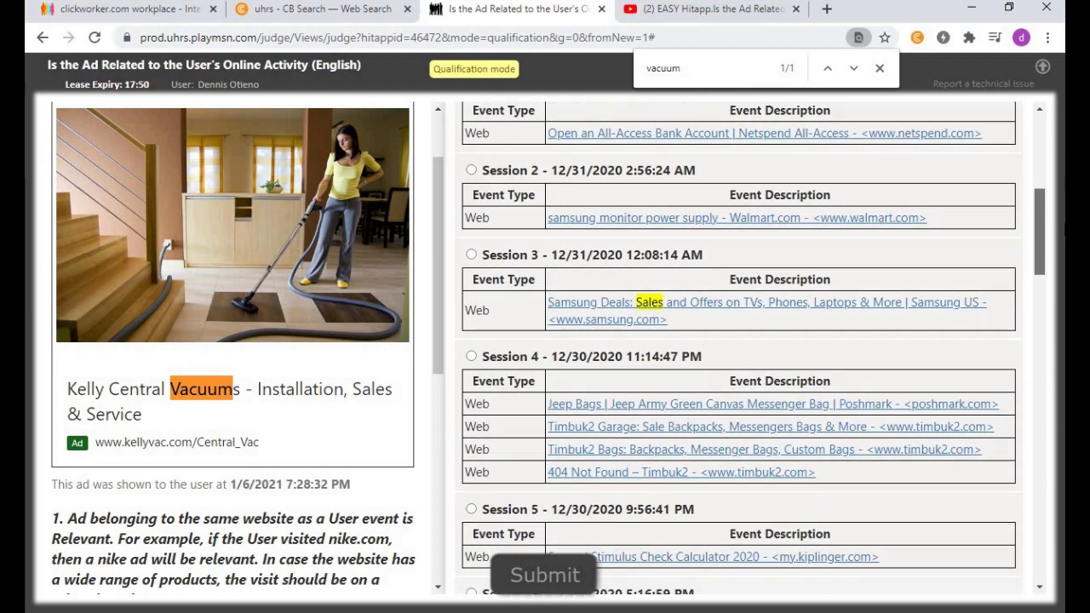
pyautogui.scroll(-2, 1061, 277)
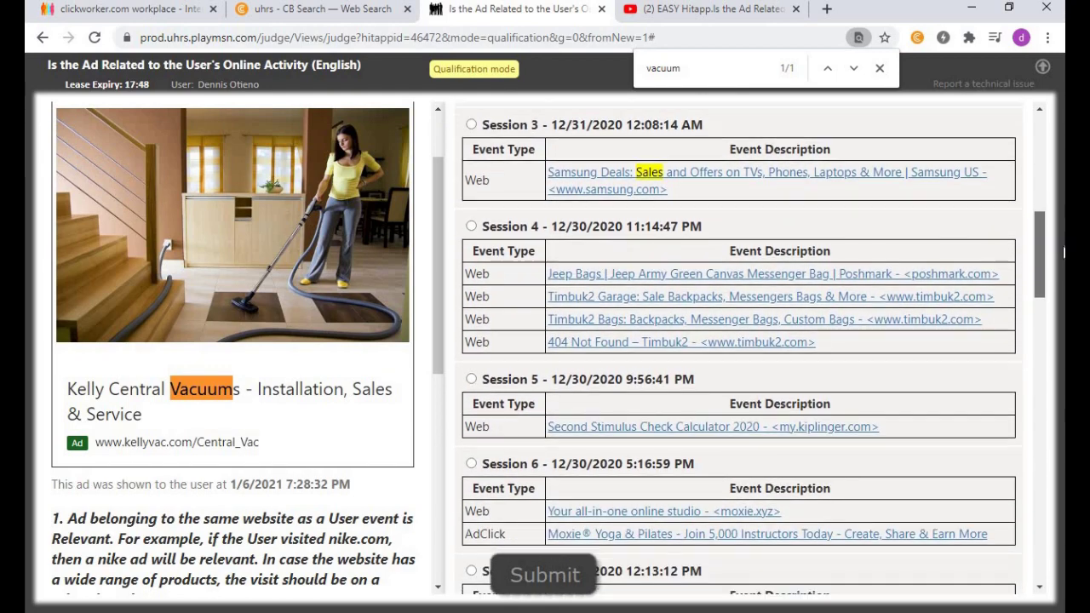
pyautogui.moveTo(1061, 276); pyautogui.dragTo(1046, 527)
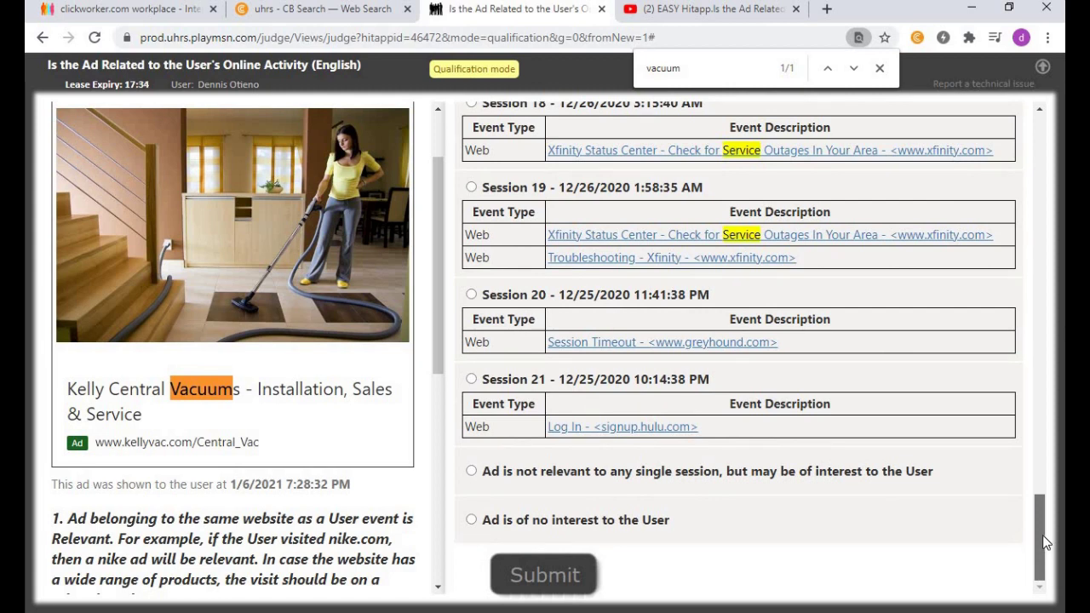
pyautogui.moveTo(1044, 532); pyautogui.dragTo(1045, 535)
# Step: Answer 'Ad is of no interest to the User', submit, and confirm the correct result
pyautogui.click(500, 520)
pyautogui.click(556, 582)
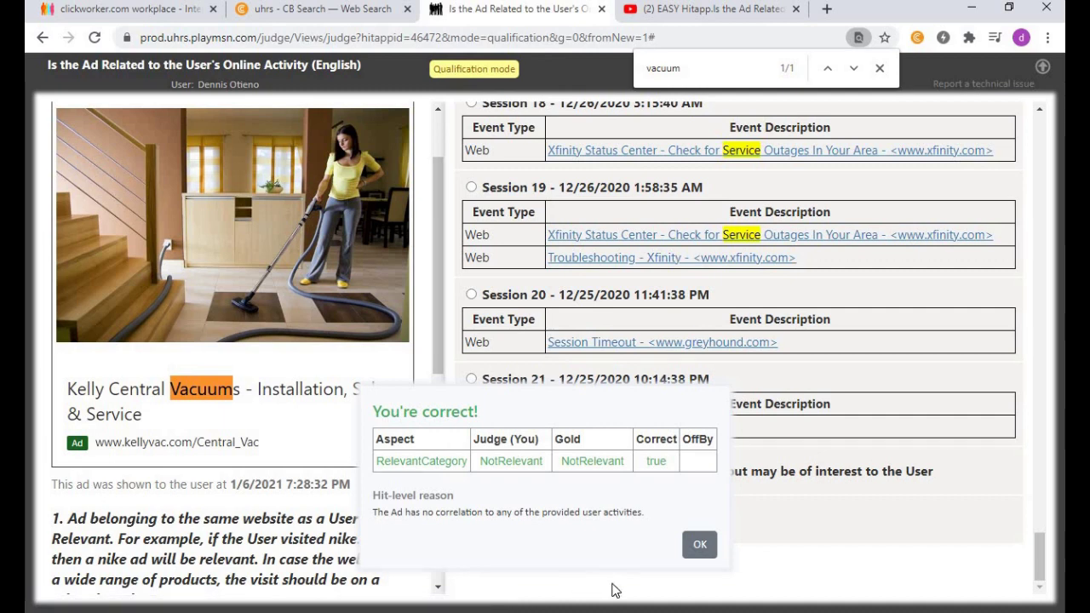
pyautogui.click(699, 547)
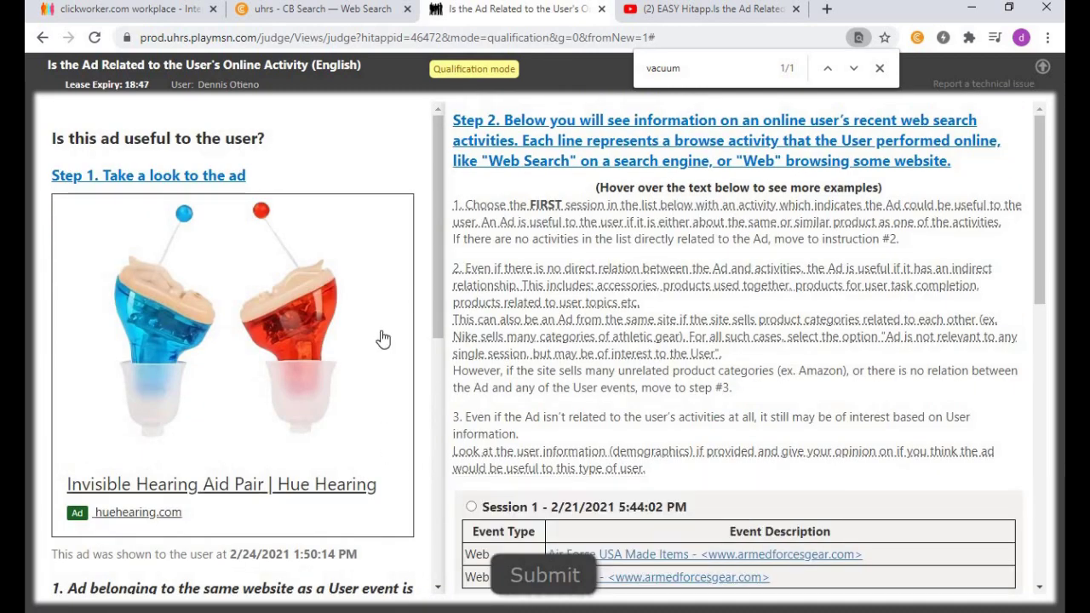
# Step: Clear the 'vacuum' search, then search the page for 'aid', 'invisible', and finally 'hearing'
pyautogui.moveTo(437, 203); pyautogui.dragTo(443, 252)
pyautogui.click(704, 64)
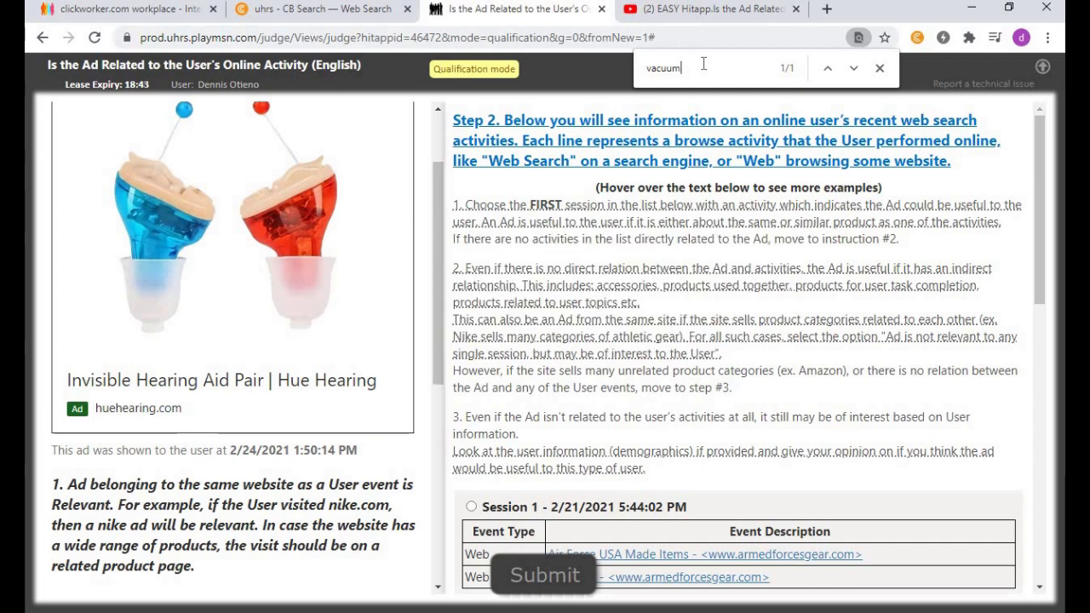
pyautogui.press('BackSpace')
pyautogui.press('BackSpace')
pyautogui.press('BackSpace')
pyautogui.press('BackSpace')
pyautogui.press('BackSpace')
pyautogui.press('BackSpace')
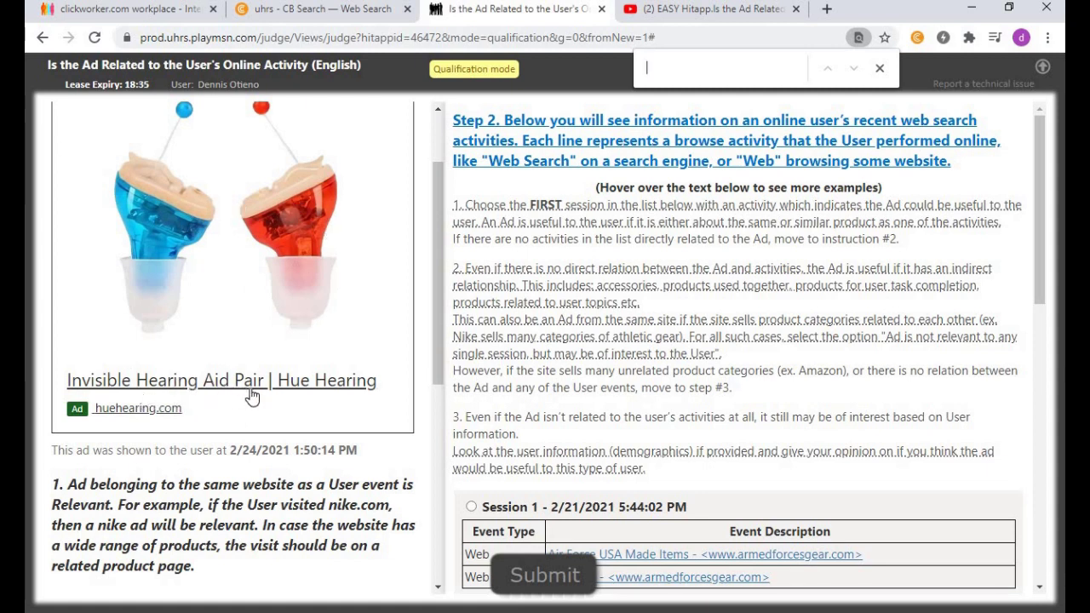
pyautogui.click(714, 77)
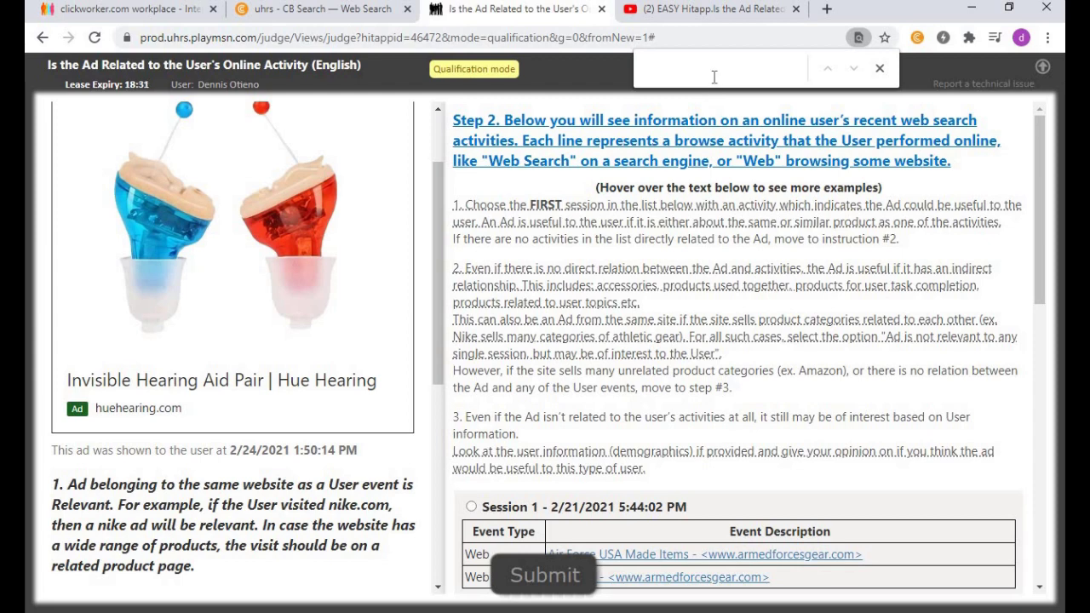
pyautogui.write('aid')
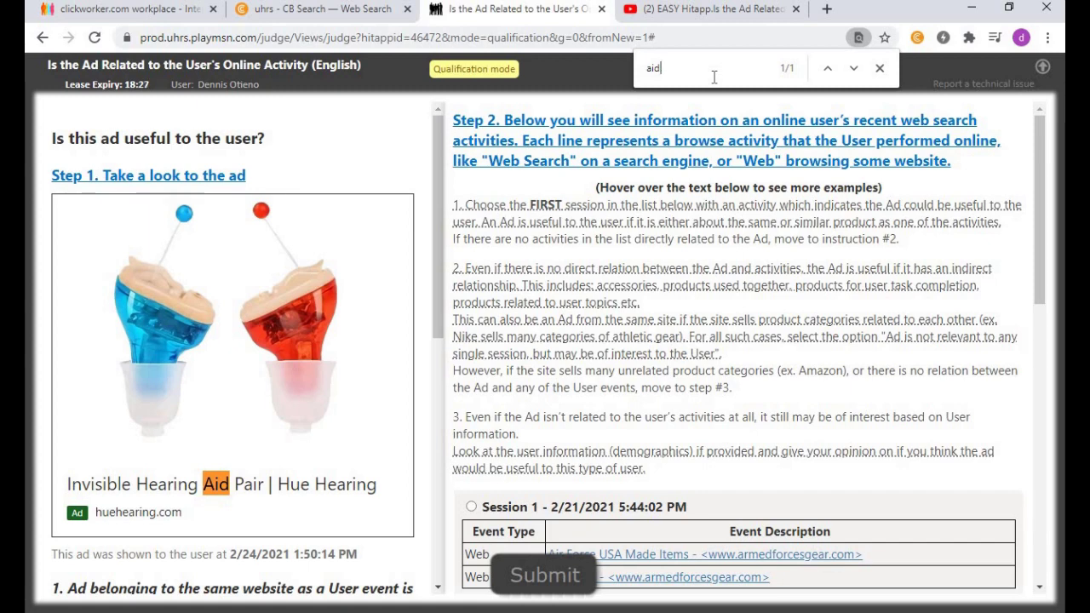
pyautogui.press('BackSpace')
pyautogui.press('BackSpace')
pyautogui.press('BackSpace')
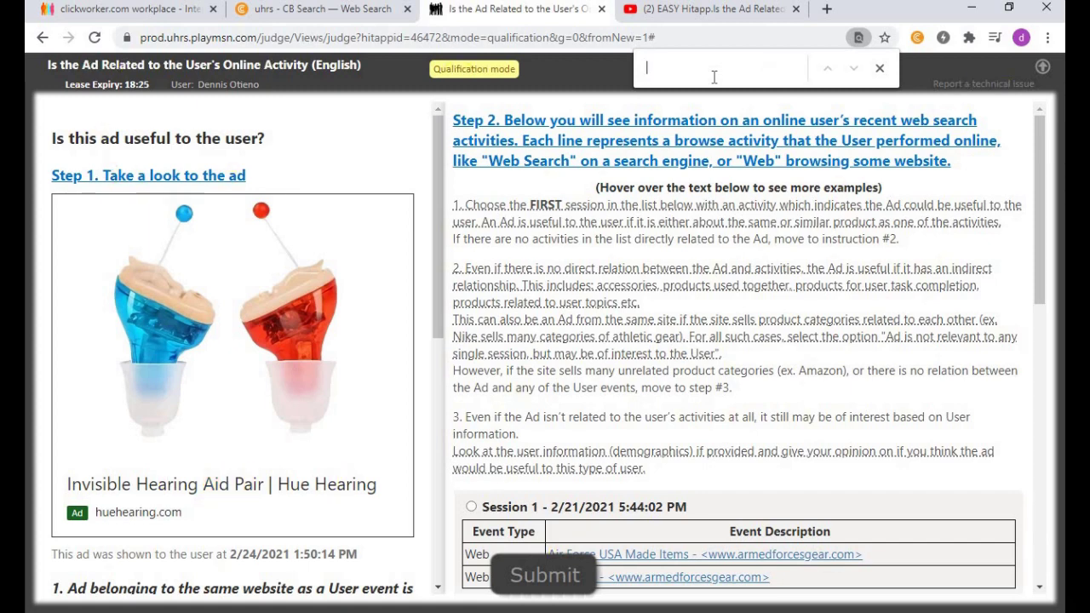
pyautogui.write('invisible')
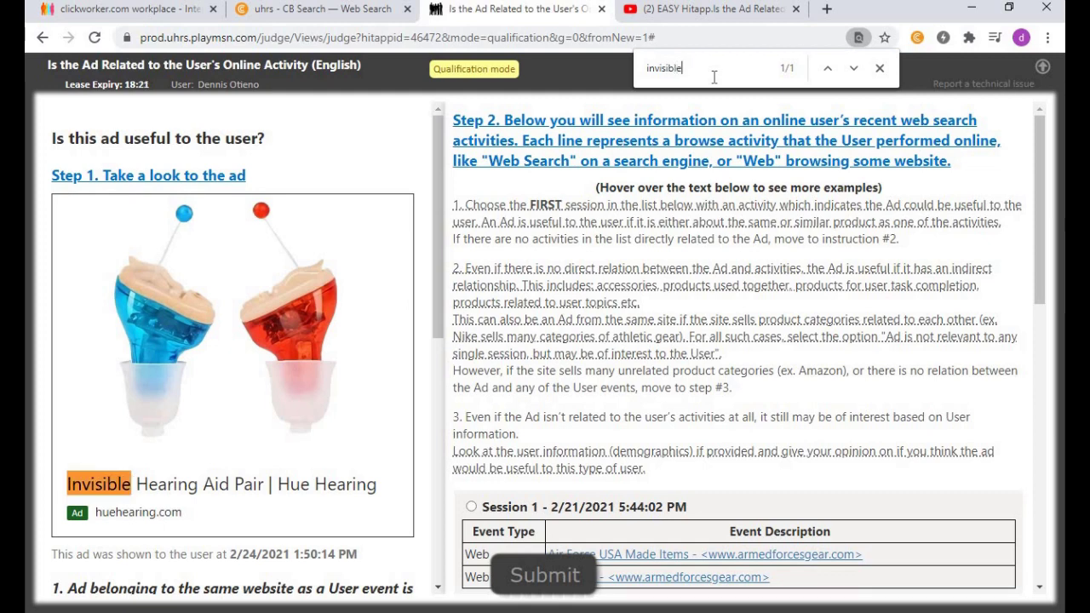
pyautogui.press('BackSpace')
pyautogui.press('BackSpace')
pyautogui.press('BackSpace')
pyautogui.press('BackSpace')
pyautogui.press('BackSpace')
pyautogui.press('BackSpace')
pyautogui.press('BackSpace')
pyautogui.press('BackSpace')
pyautogui.press('BackSpace')
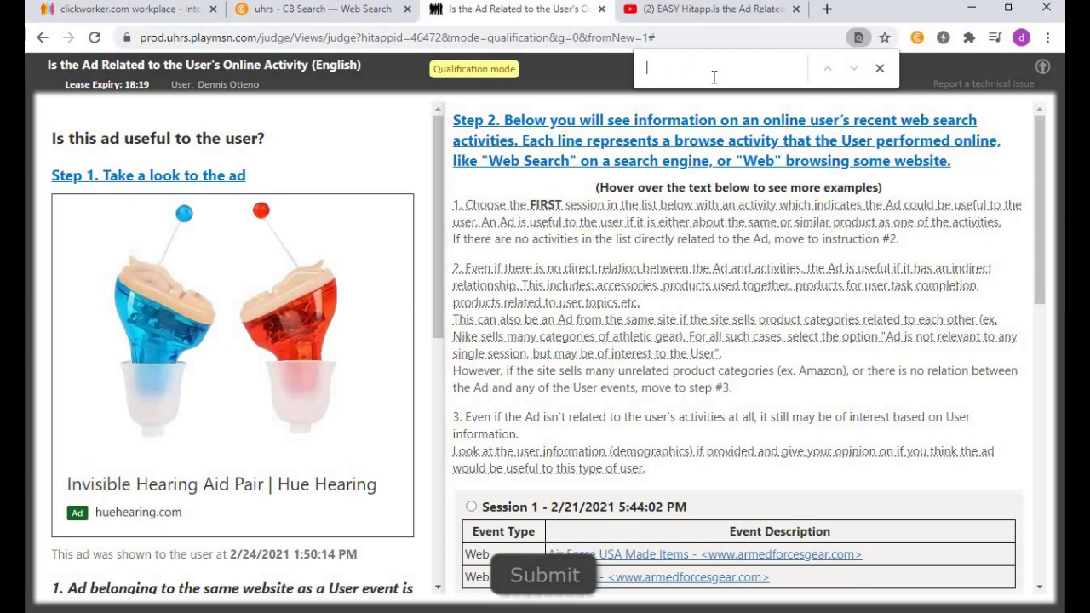
pyautogui.write('hearing')
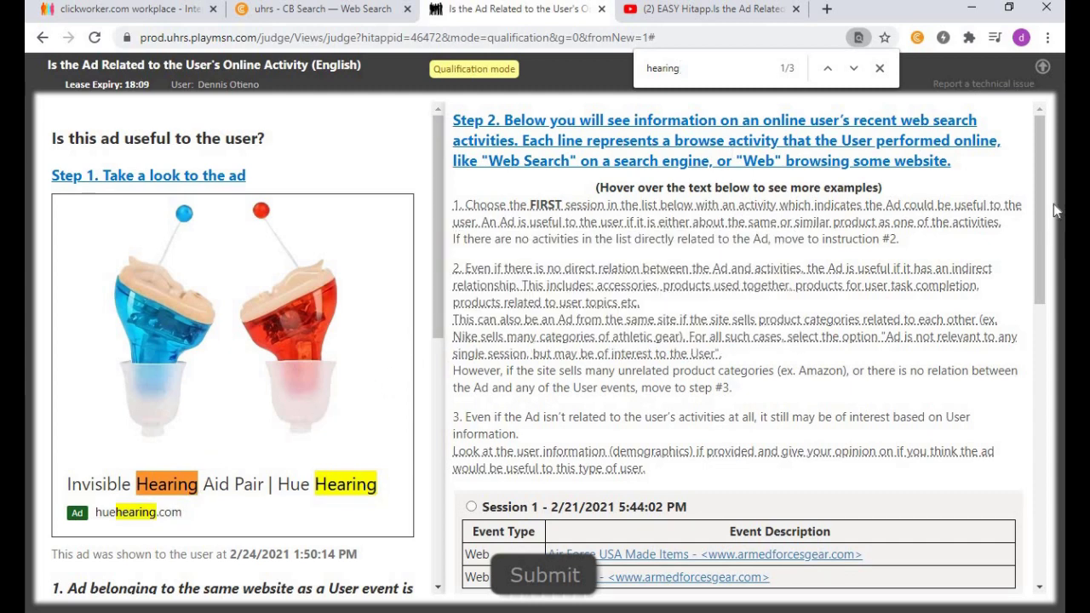
# Step: Choose 'None of the above sessions are relevant, but the Ad may be relevant to user's demographics' and submit
pyautogui.moveTo(1055, 211); pyautogui.dragTo(1045, 454)
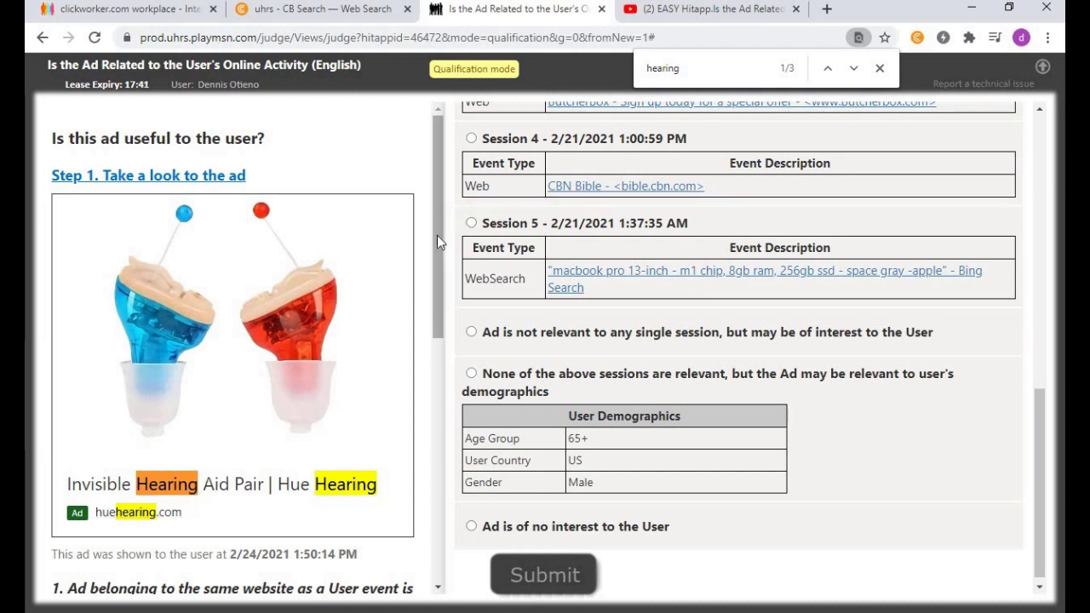
pyautogui.moveTo(437, 235); pyautogui.dragTo(437, 289)
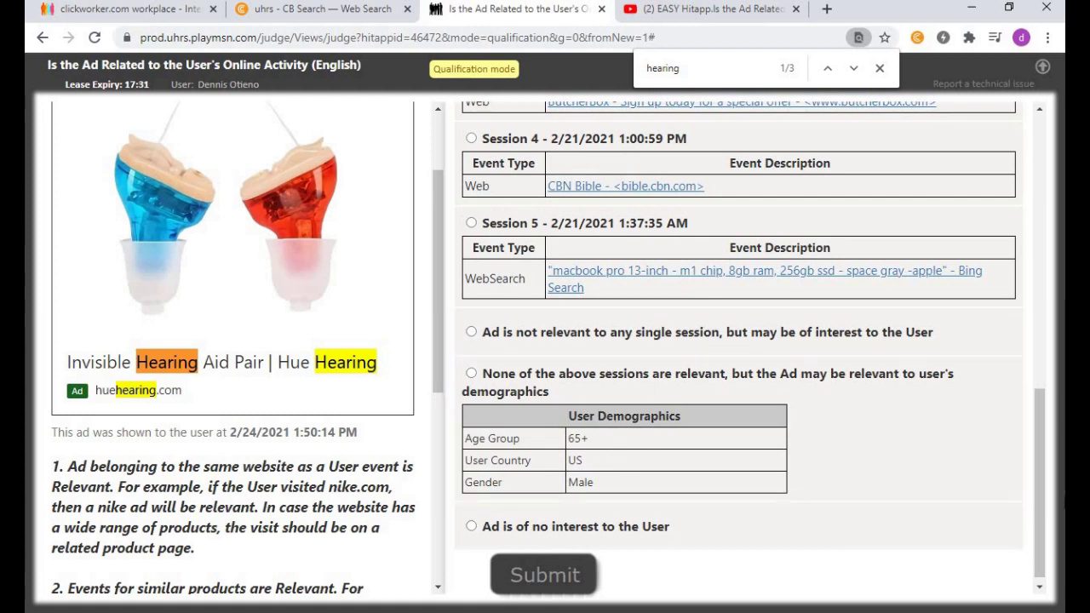
pyautogui.moveTo(1045, 483); pyautogui.dragTo(1040, 436)
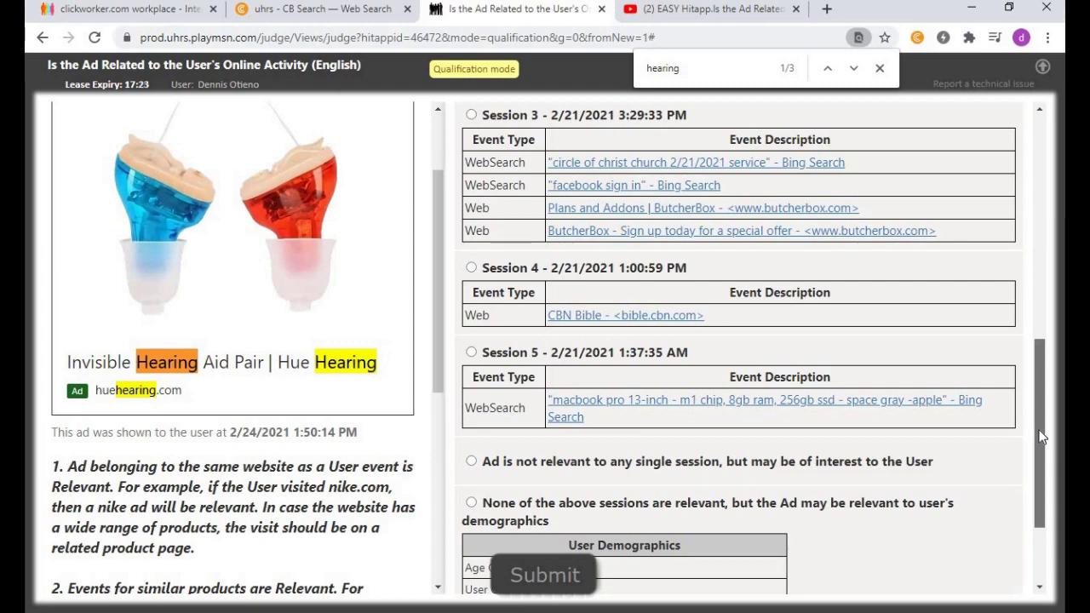
pyautogui.moveTo(1041, 436); pyautogui.dragTo(1050, 469)
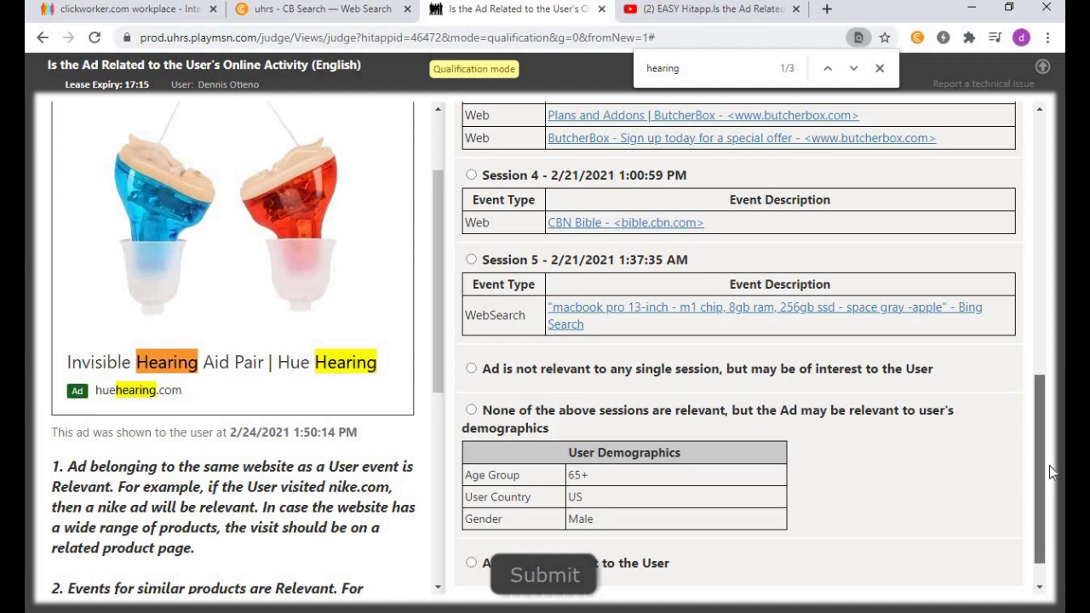
pyautogui.click(472, 412)
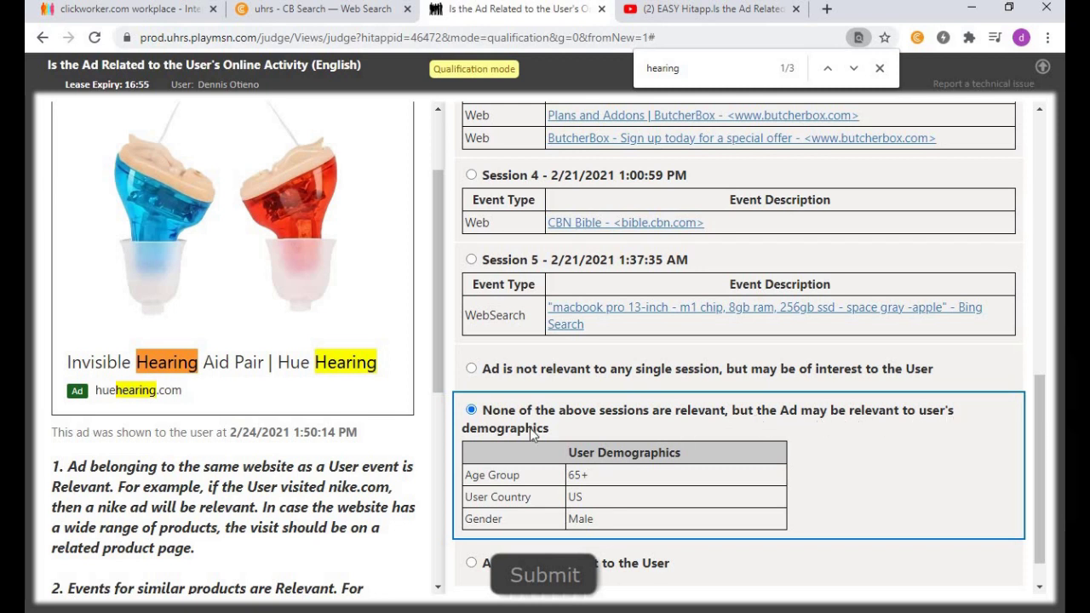
pyautogui.click(538, 580)
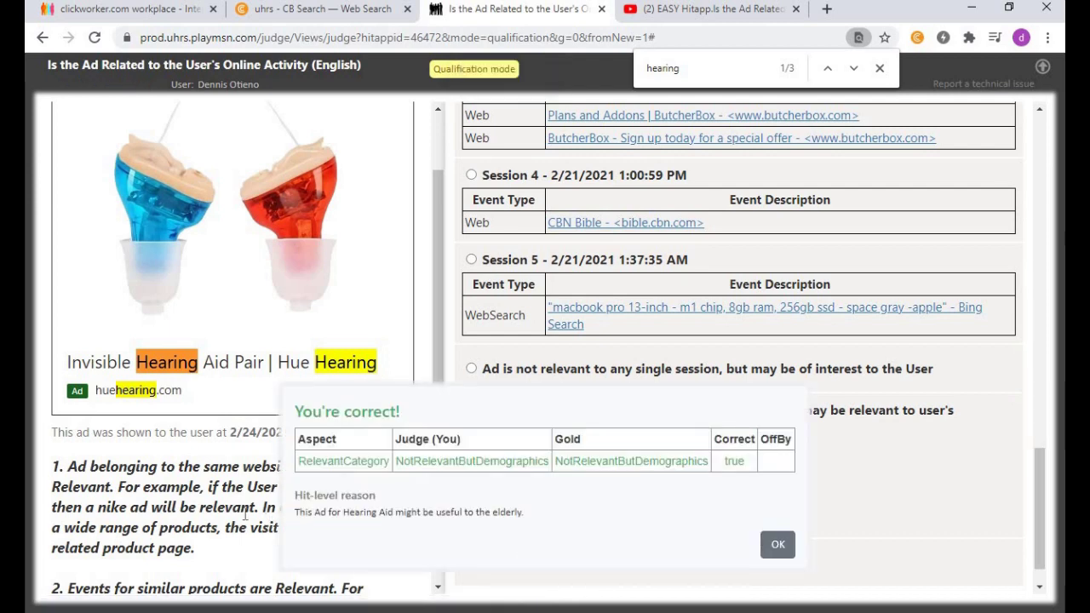
pyautogui.click(775, 544)
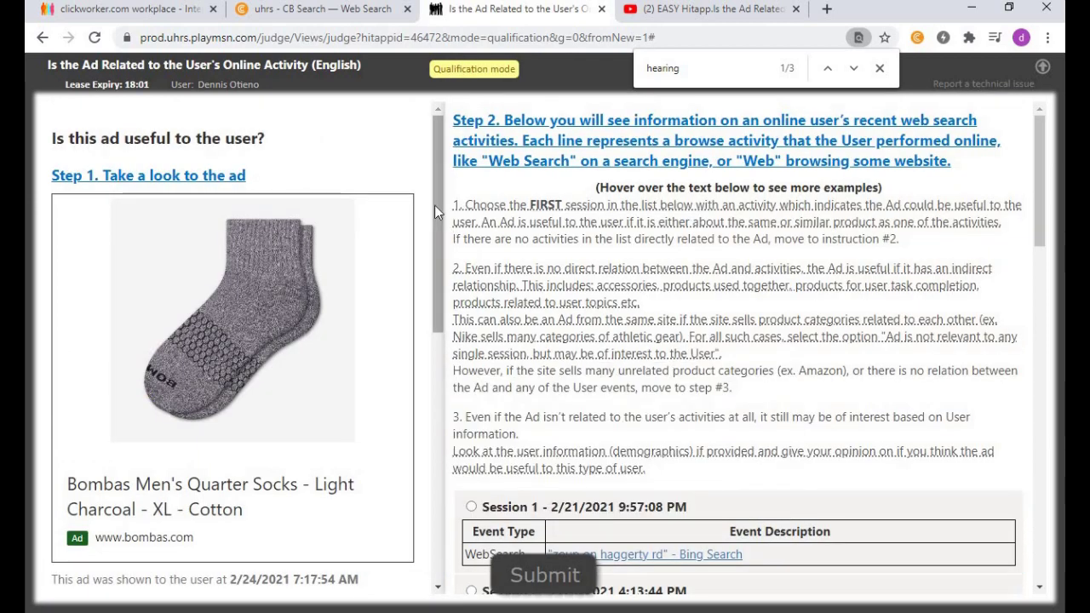
# Step: Search the page for 'bombas', replacing the old 'hearing' query and a trial 'socks' search
pyautogui.moveTo(434, 205); pyautogui.dragTo(441, 235)
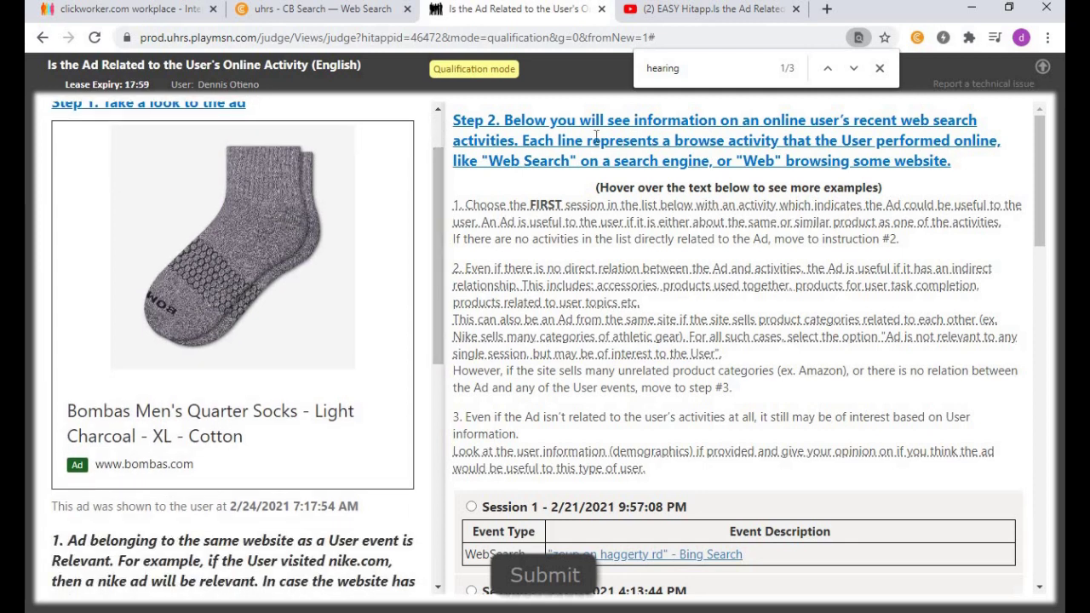
pyautogui.click(701, 68)
pyautogui.press('BackSpace')
pyautogui.press('BackSpace')
pyautogui.press('BackSpace')
pyautogui.press('BackSpace')
pyautogui.press('BackSpace')
pyautogui.press('BackSpace')
pyautogui.write('socks')
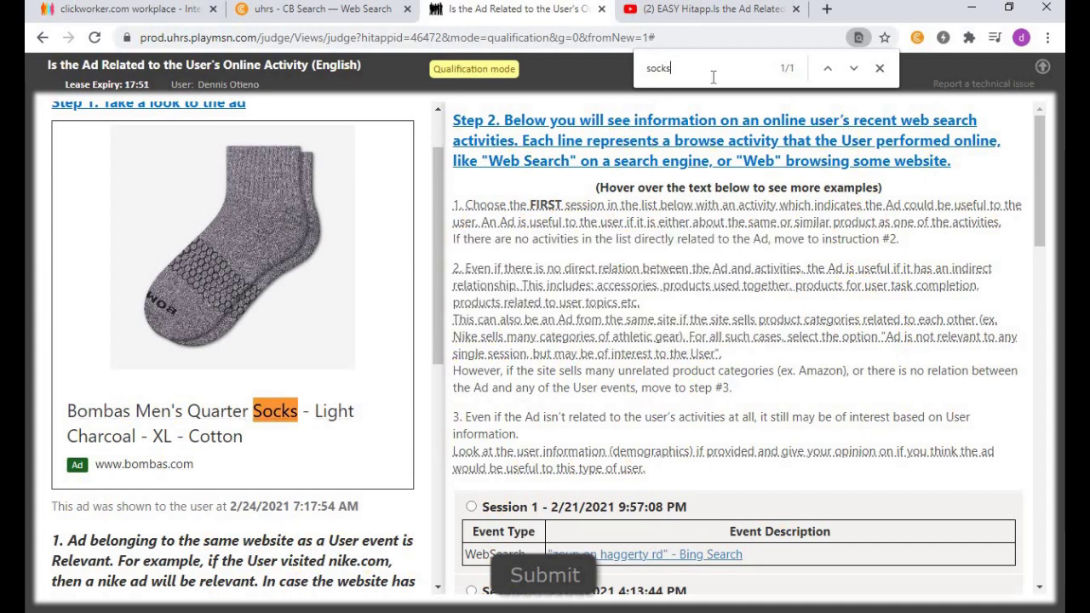
pyautogui.press('BackSpace')
pyautogui.press('BackSpace')
pyautogui.press('BackSpace')
pyautogui.press('BackSpace')
pyautogui.press('BackSpace')
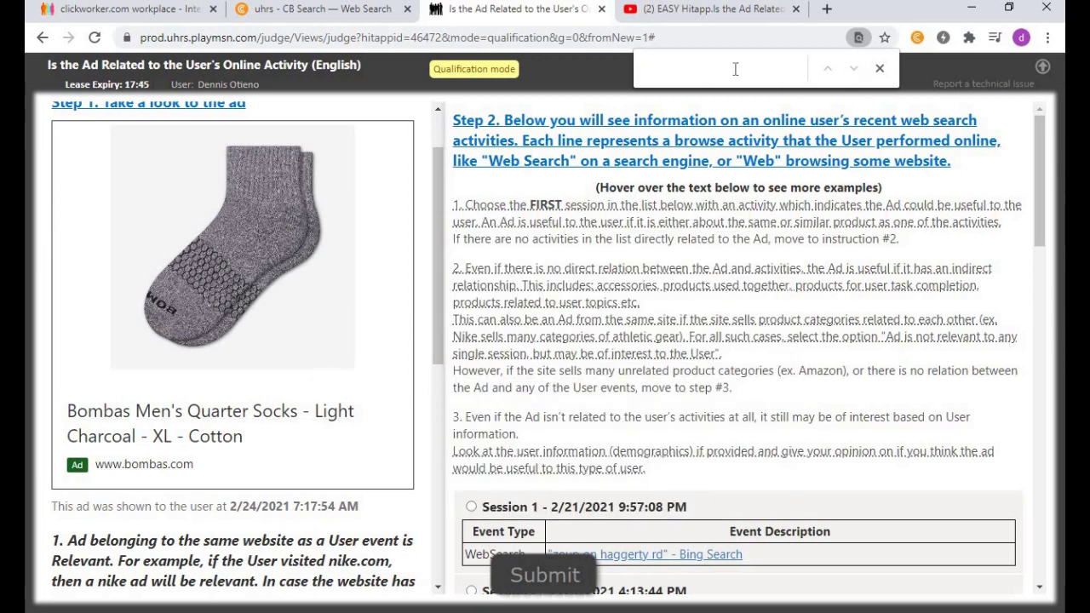
pyautogui.write('bom')
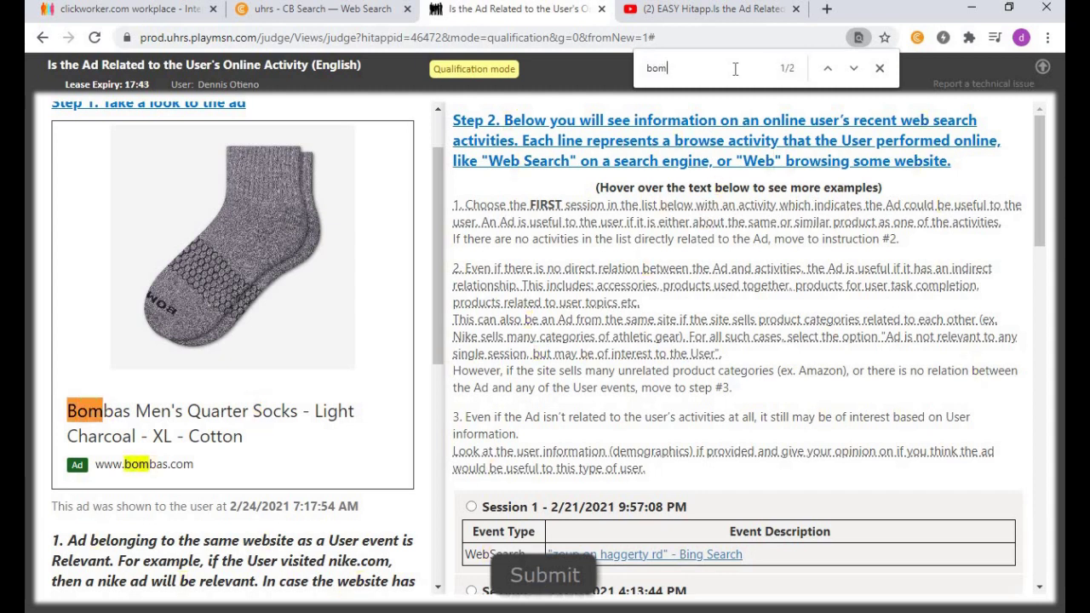
pyautogui.write('bas')
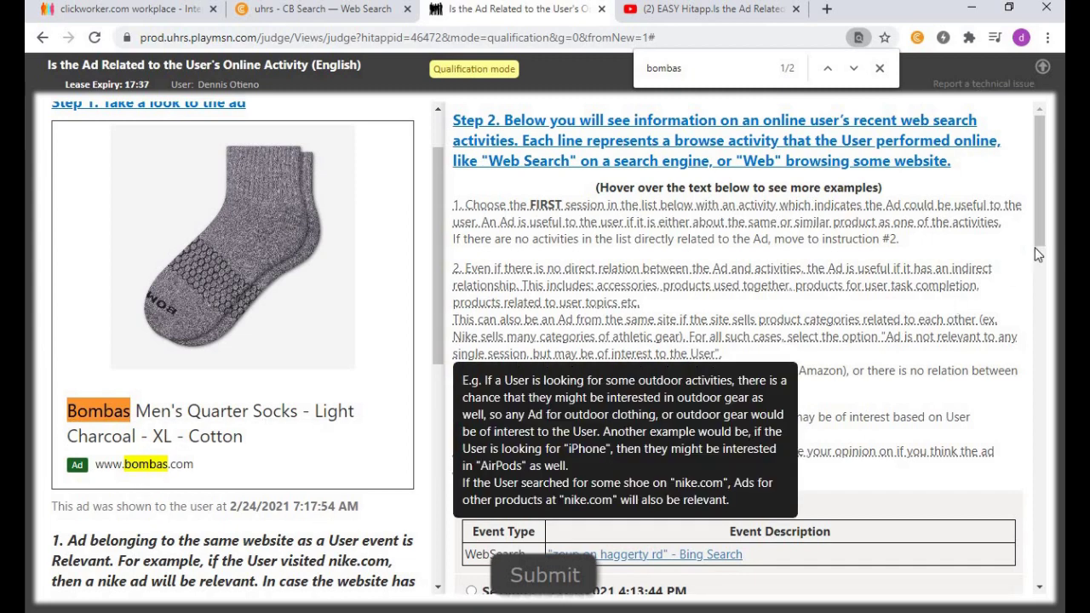
# Step: Review the sessions, mark the Bombas socks ad as possibly relevant to demographics, and submit
pyautogui.scroll(-2, 1050, 180)
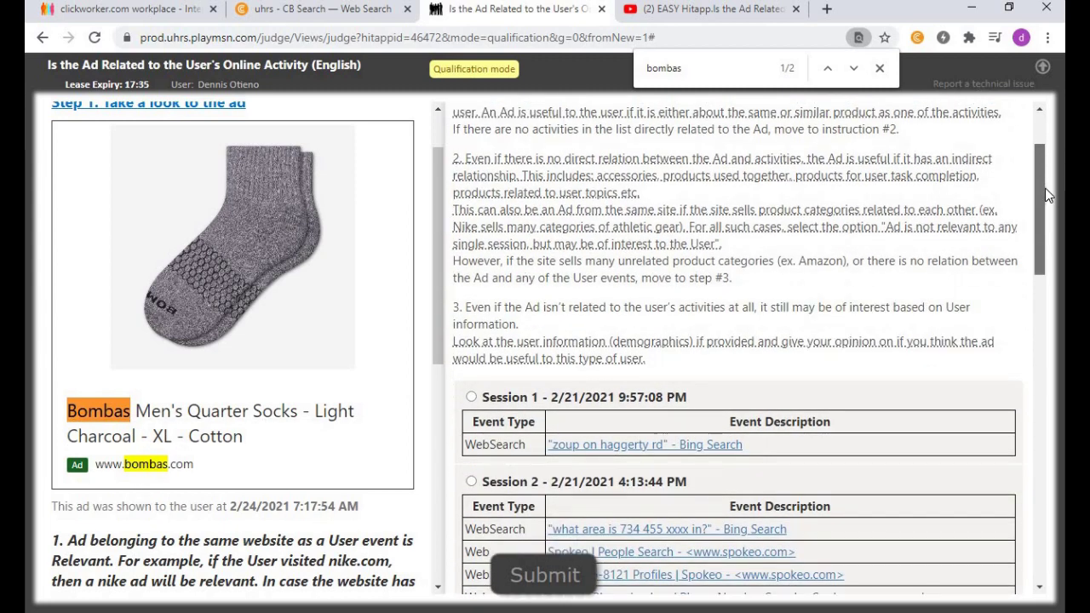
pyautogui.scroll(-3, 1047, 206)
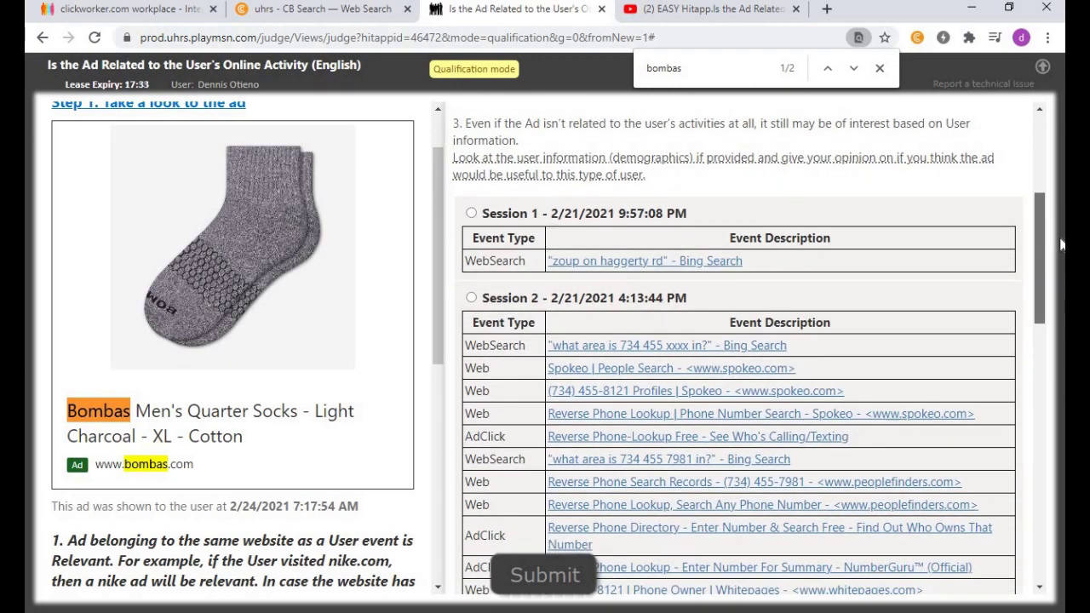
pyautogui.scroll(-3, 1063, 253)
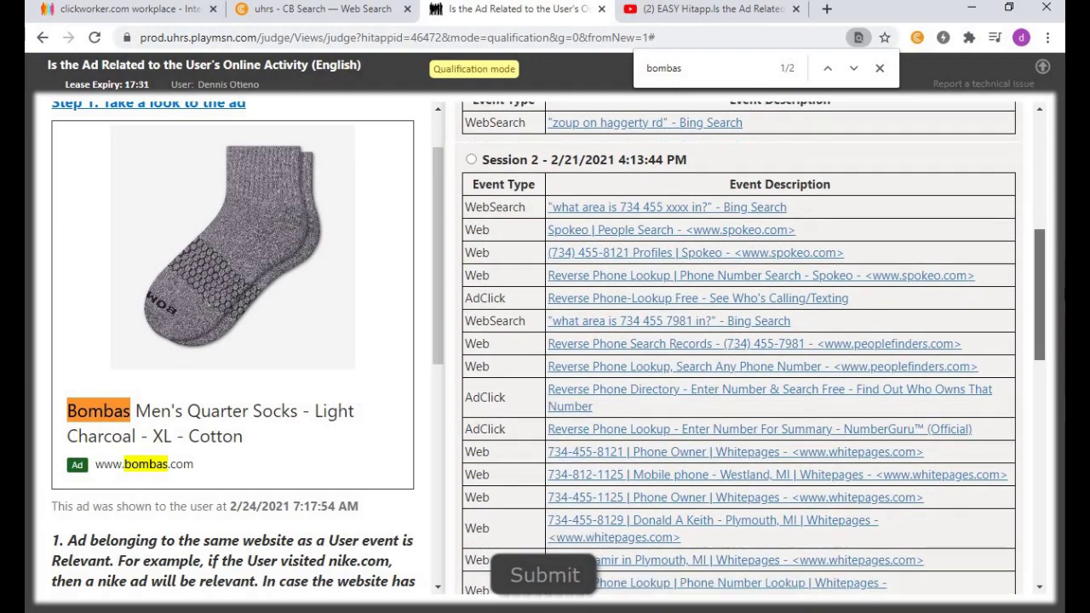
pyautogui.scroll(-6, 1056, 340)
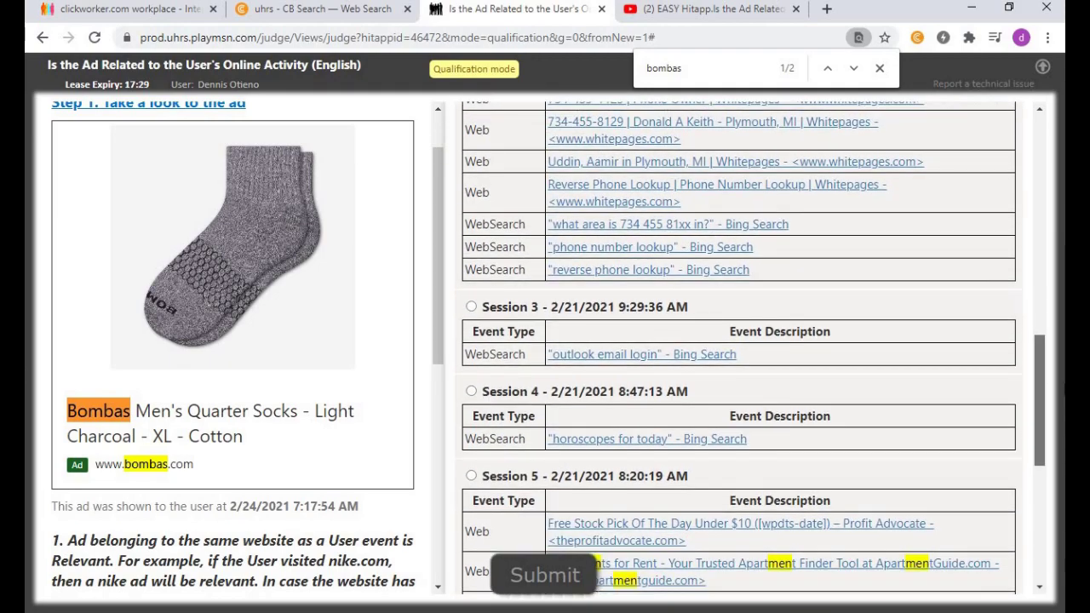
pyautogui.scroll(-2, 738, 341)
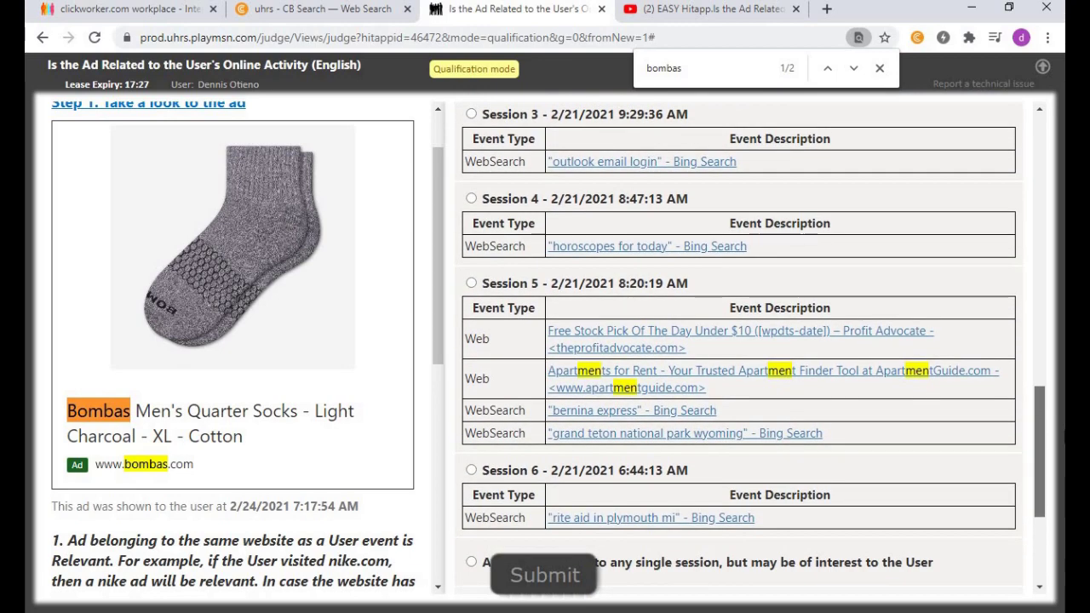
pyautogui.scroll(-1, 1062, 443)
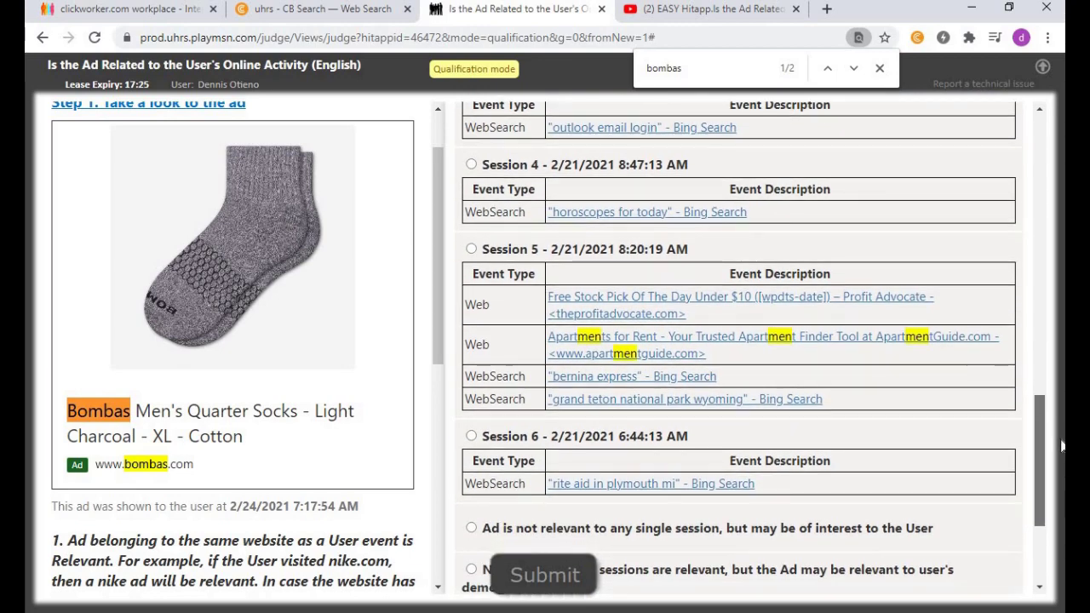
pyautogui.scroll(-3, 1061, 464)
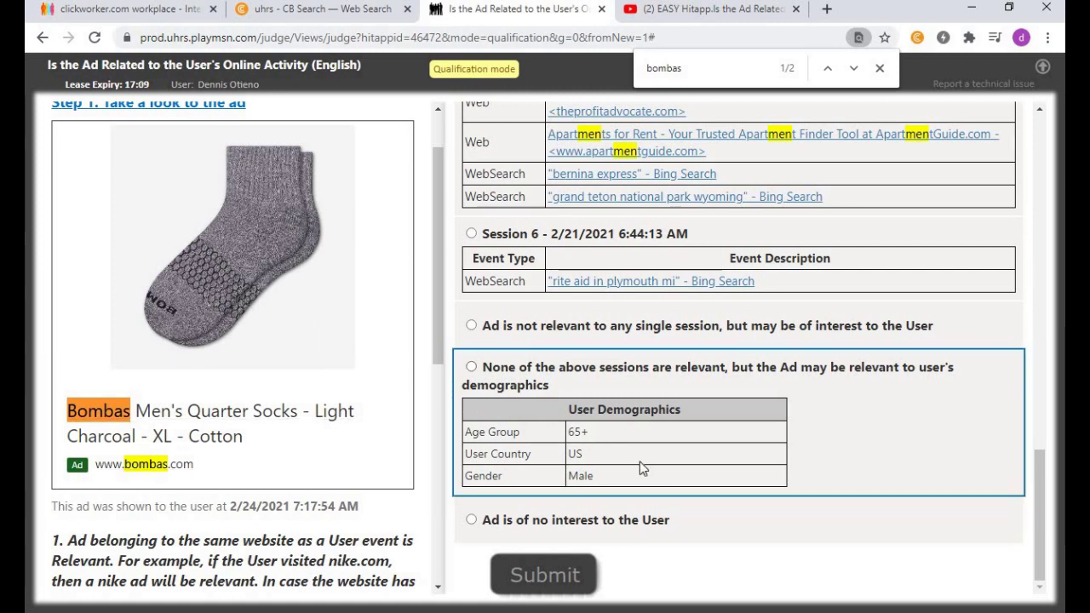
pyautogui.click(471, 369)
pyautogui.click(532, 578)
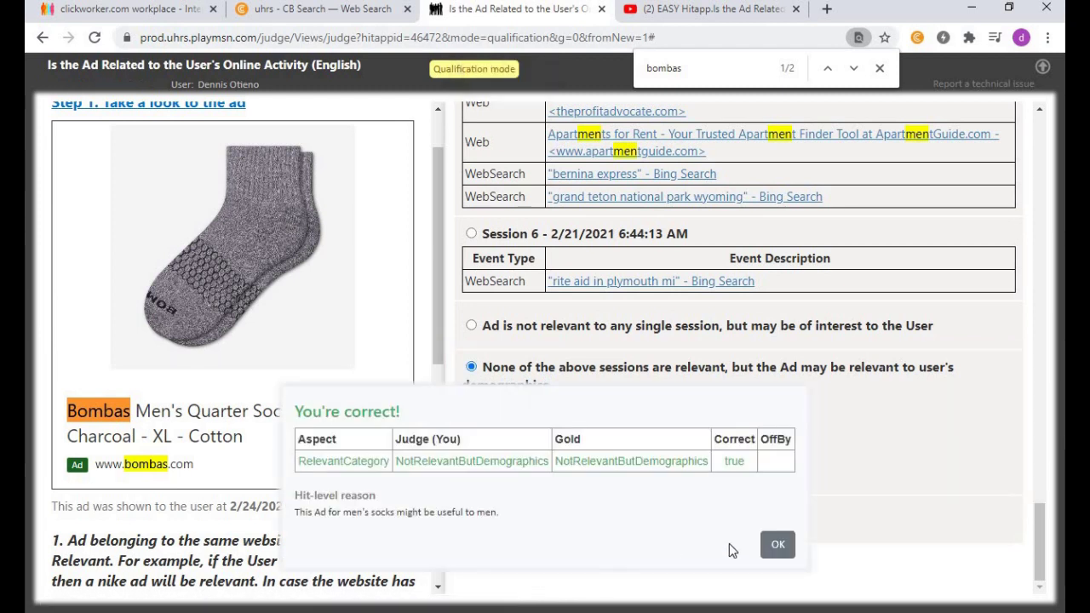
pyautogui.click(784, 547)
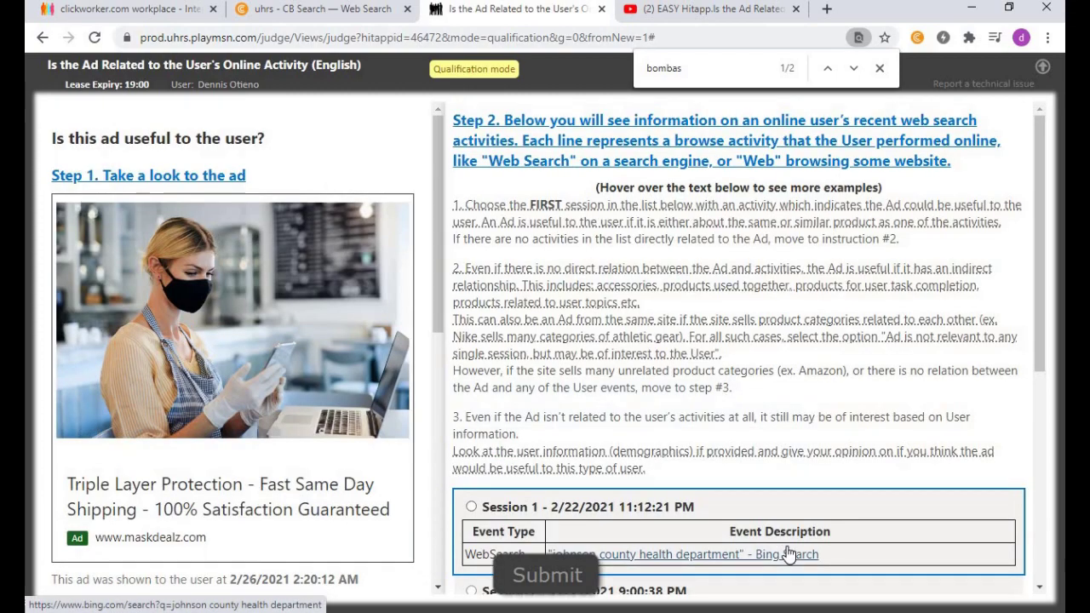
pyautogui.scroll(-2, 1042, 232)
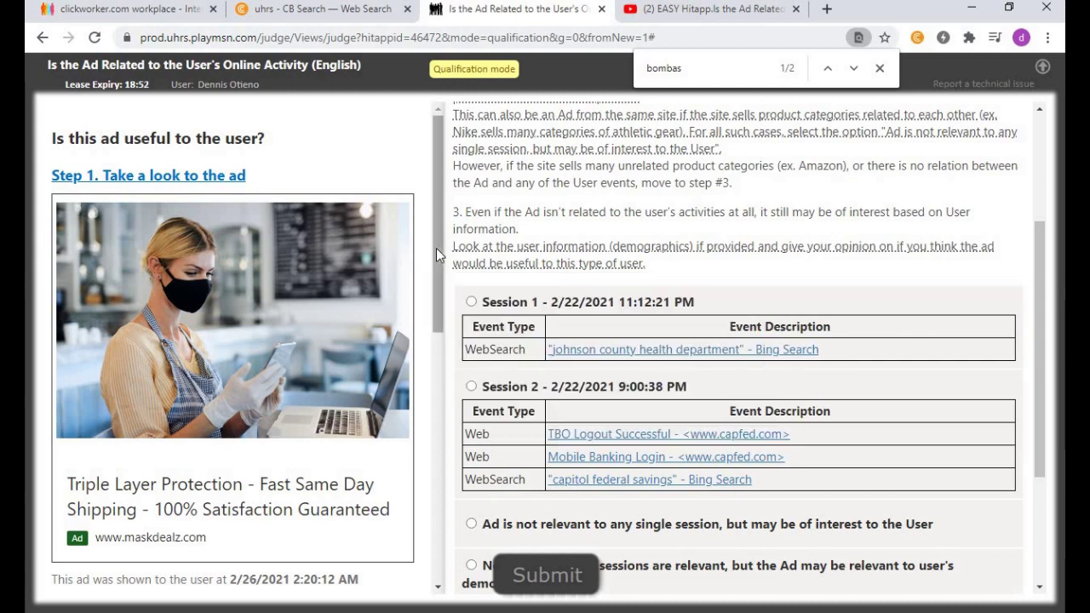
pyautogui.scroll(-2, 433, 273)
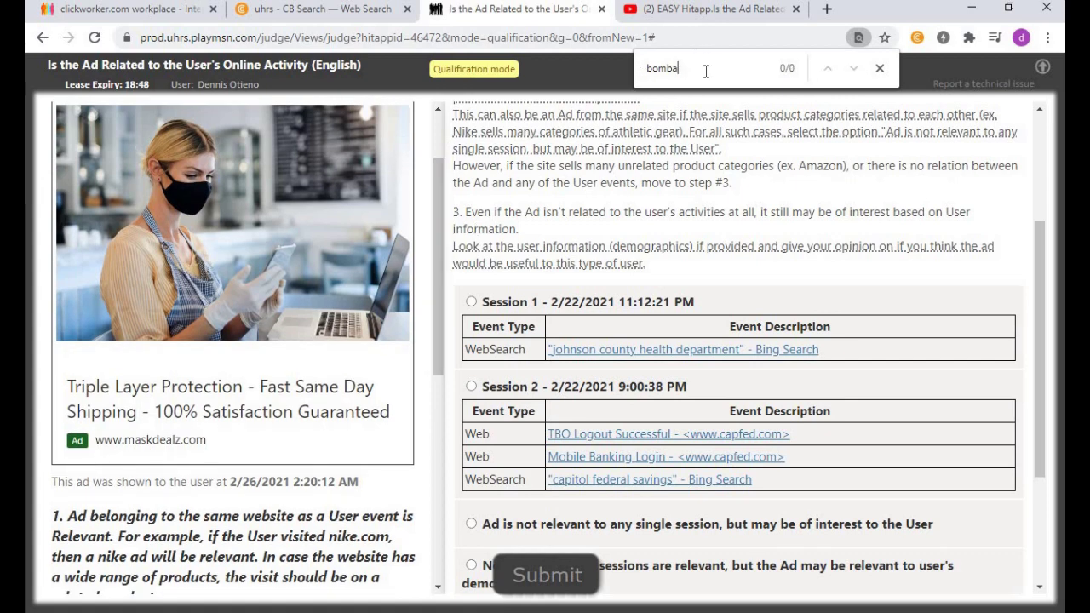
pyautogui.press('BackSpace')
pyautogui.press('BackSpace')
pyautogui.press('BackSpace')
pyautogui.press('BackSpace')
pyautogui.press('BackSpace')
pyautogui.write('k')
pyautogui.press('BackSpace')
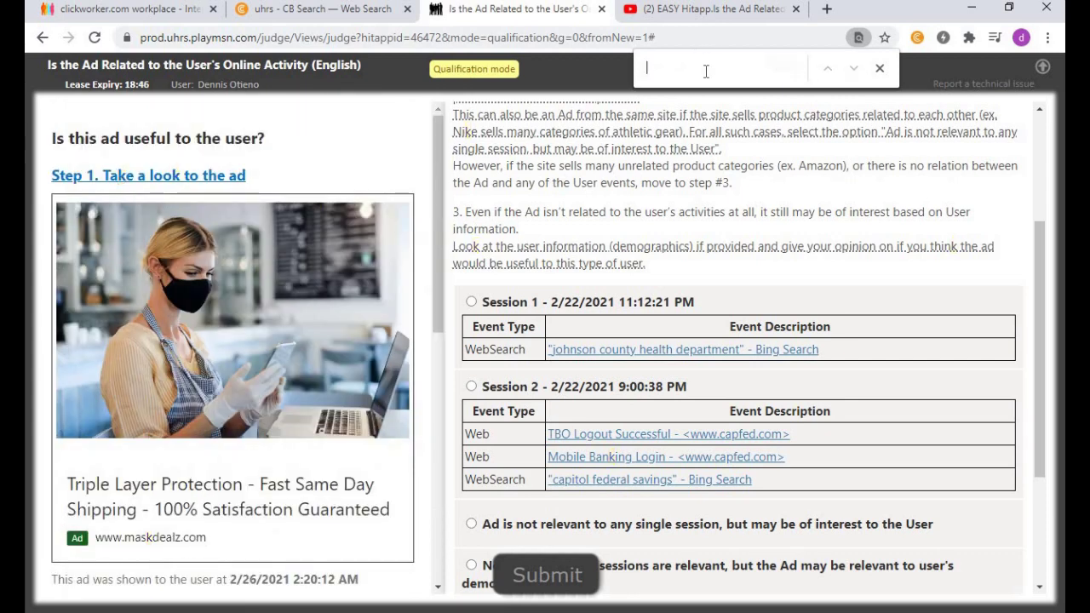
pyautogui.write('masks')
pyautogui.press('BackSpace')
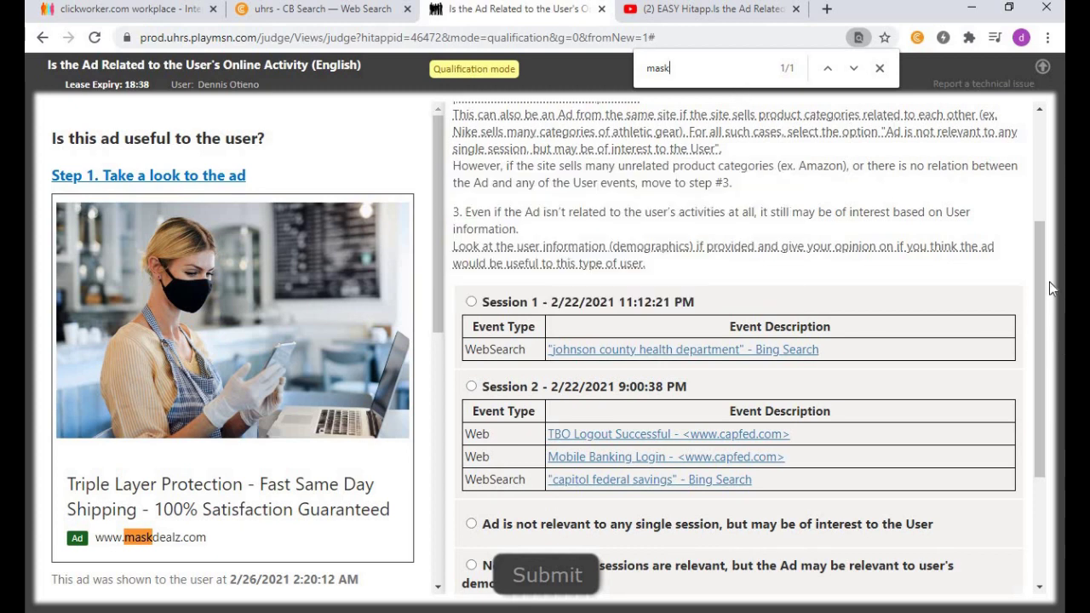
pyautogui.moveTo(1042, 284); pyautogui.dragTo(1041, 321)
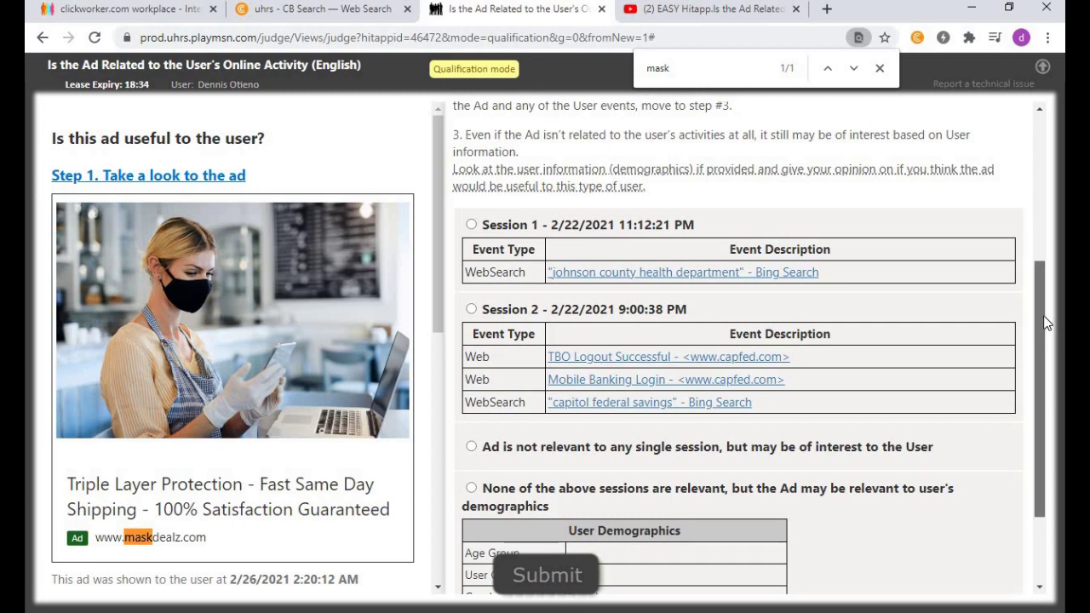
pyautogui.moveTo(1047, 323); pyautogui.dragTo(1046, 333)
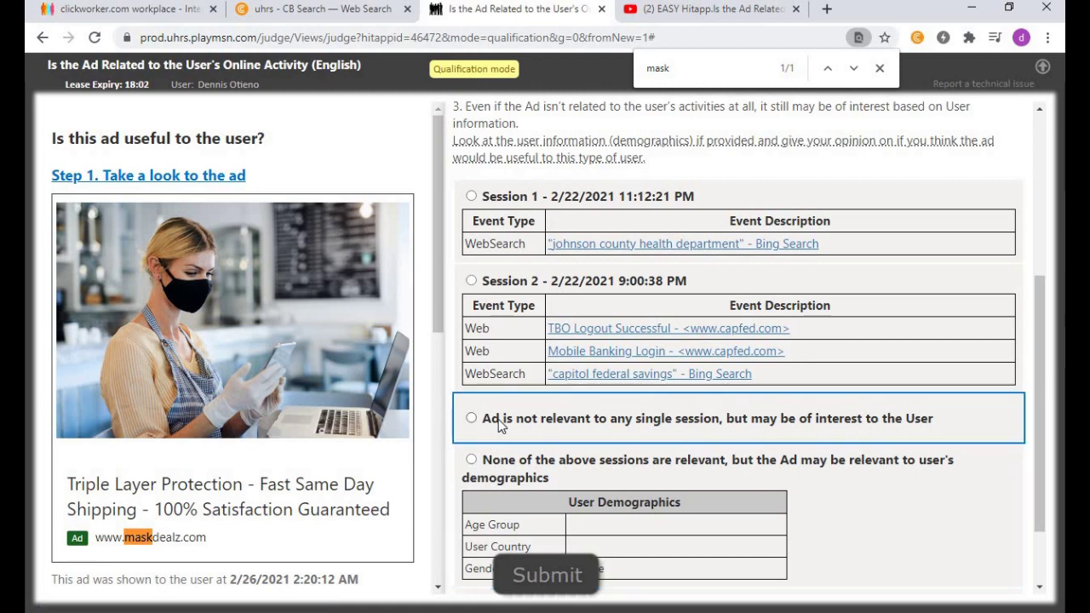
# Step: Submit the mask ad as not relevant to any single session but possibly of interest
pyautogui.click(471, 418)
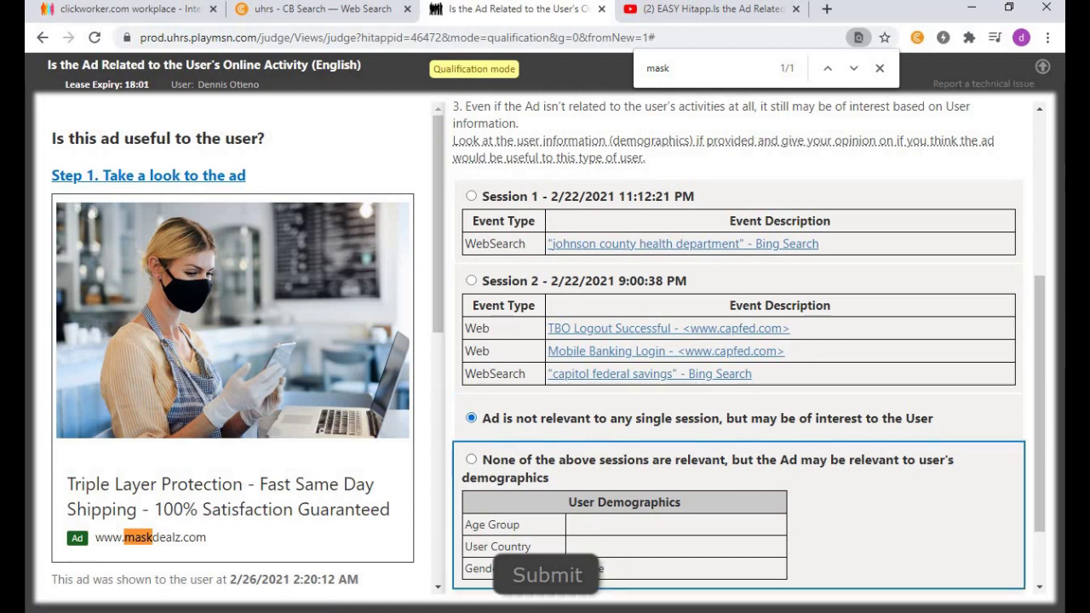
pyautogui.click(538, 582)
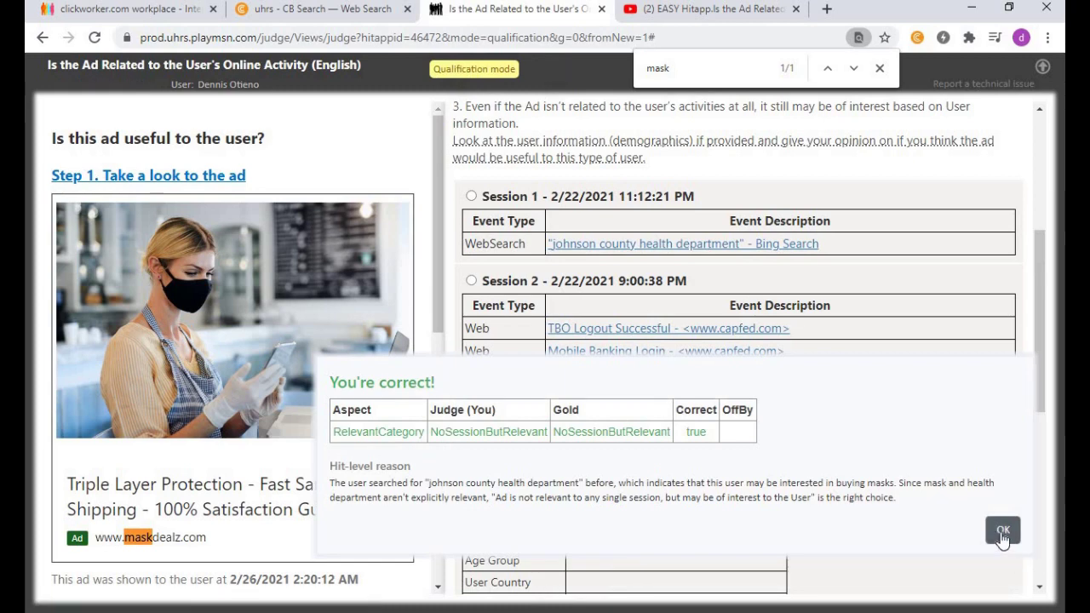
pyautogui.click(1004, 532)
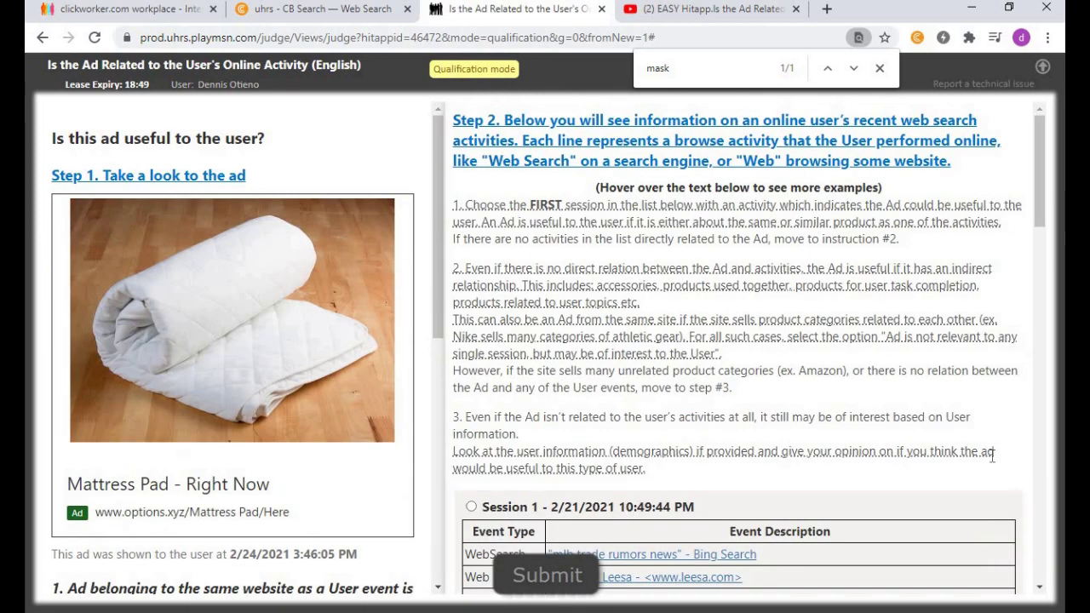
# Step: Search the Mattress Pad ad's page for 'mattress' and step through the matches
pyautogui.scroll(-3, 1046, 201)
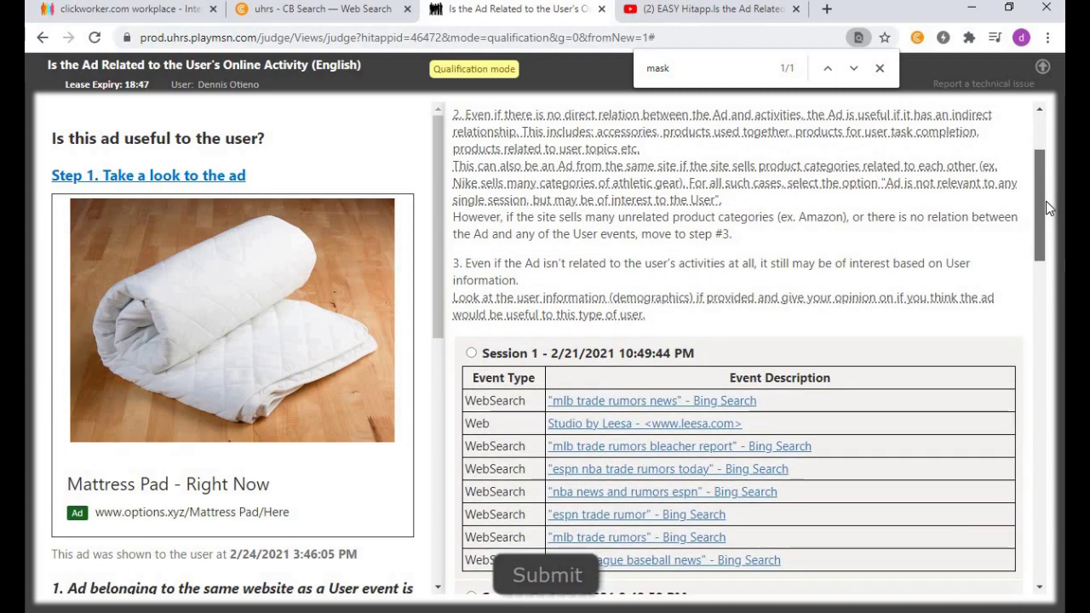
pyautogui.scroll(2, 1045, 201)
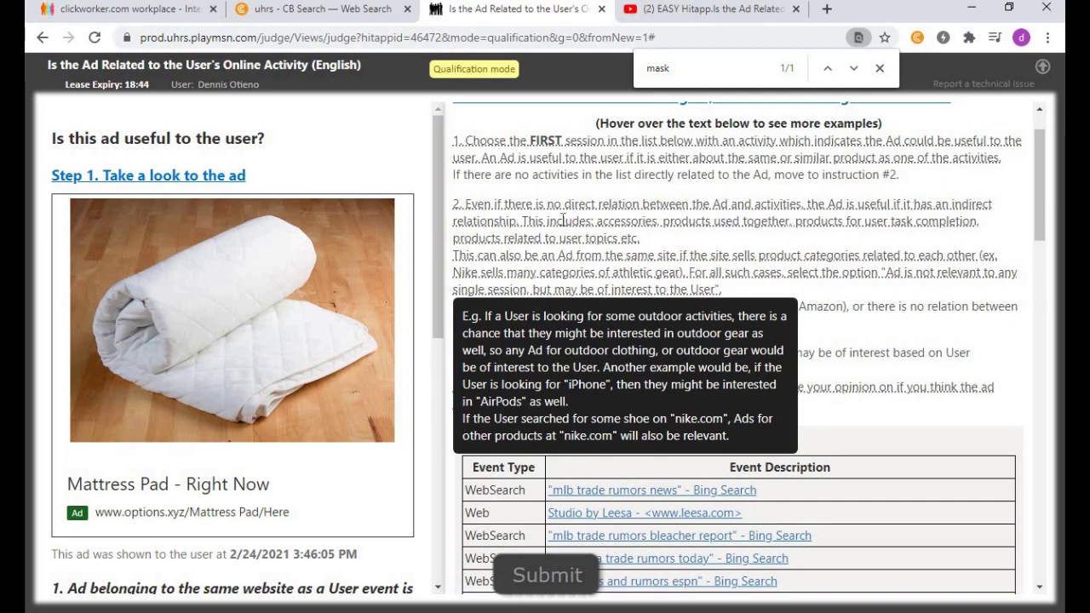
pyautogui.moveTo(441, 224); pyautogui.dragTo(434, 249)
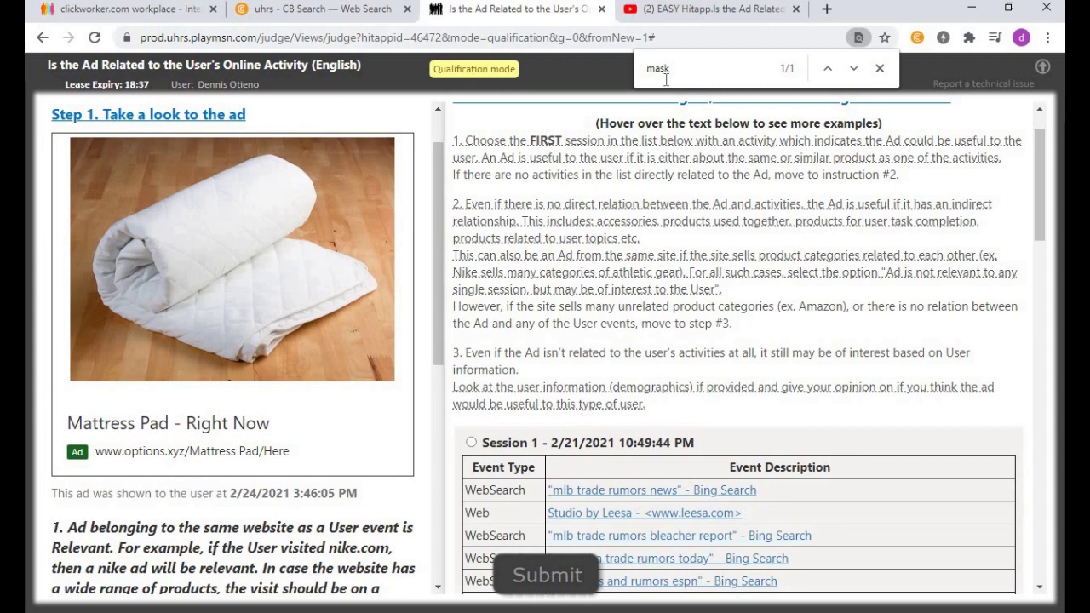
pyautogui.press('BackSpace')
pyautogui.press('BackSpace')
pyautogui.press('BackSpace')
pyautogui.write('mat')
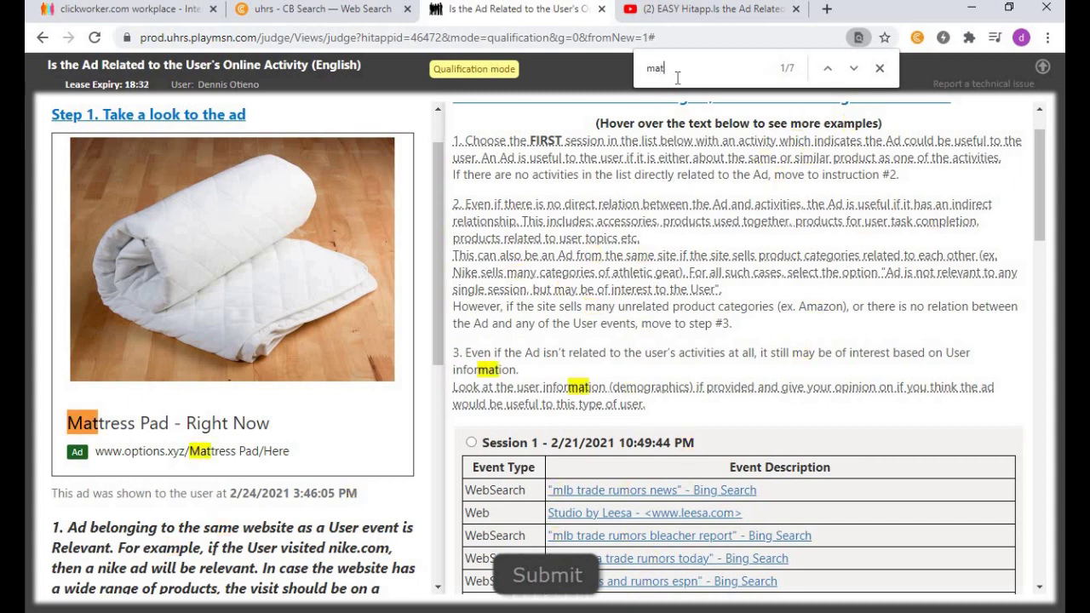
pyautogui.write('tress')
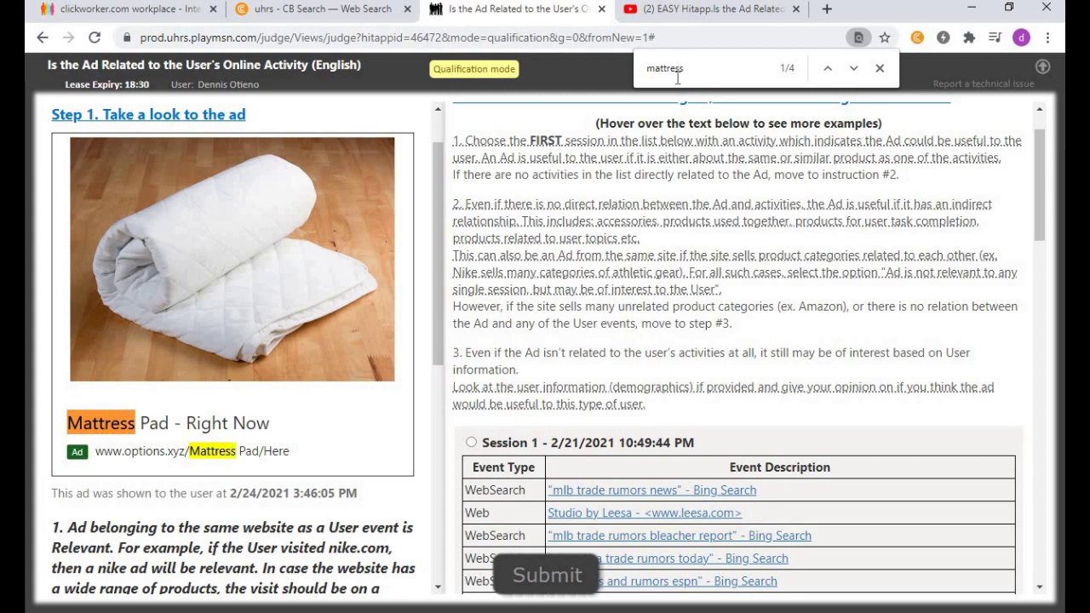
pyautogui.press('Return')
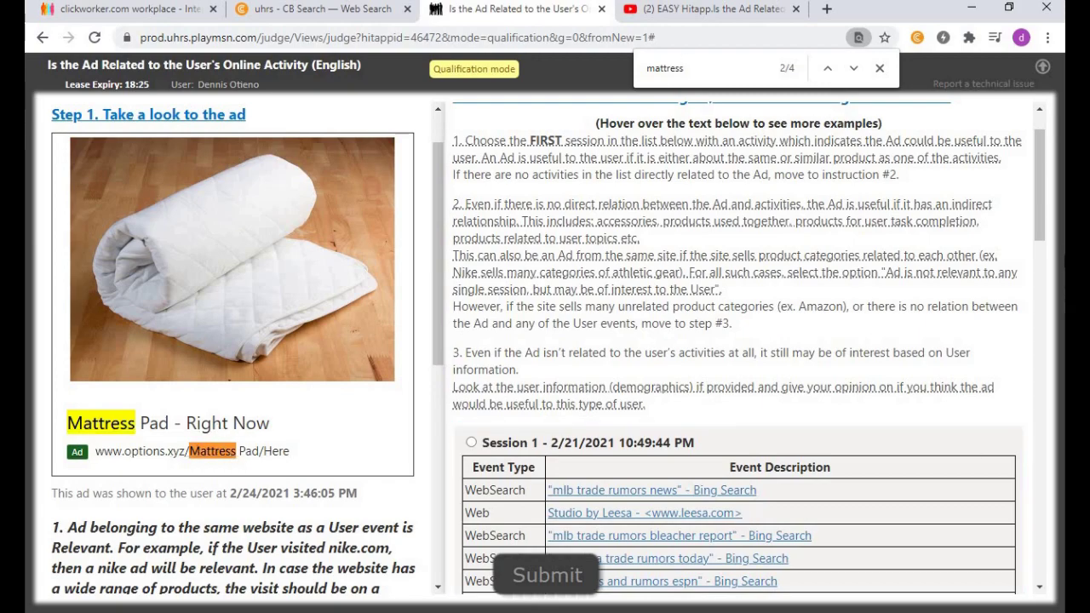
pyautogui.moveTo(1037, 186); pyautogui.dragTo(1065, 346)
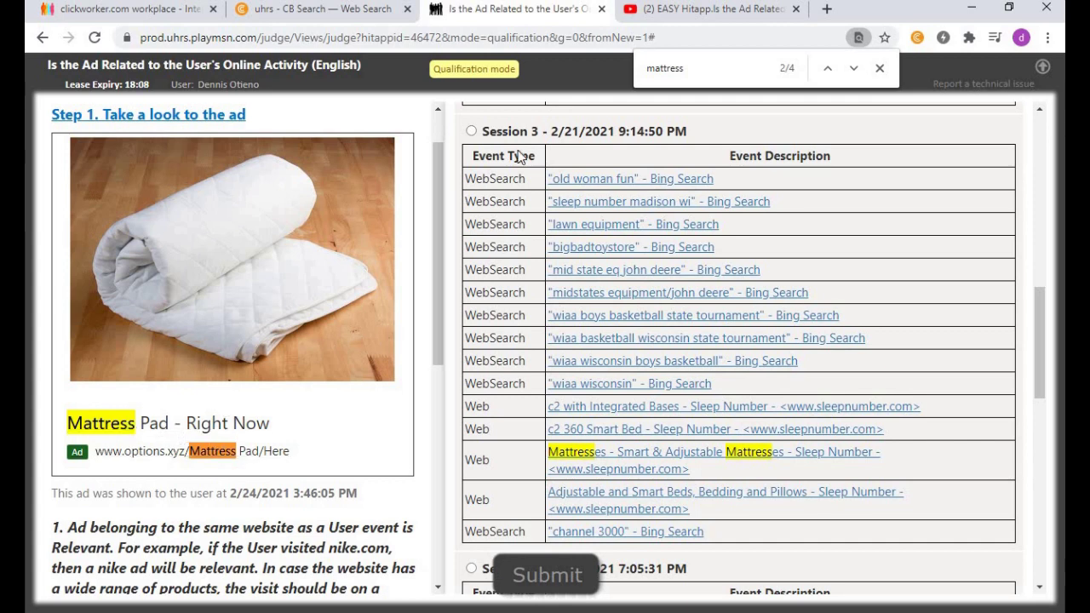
# Step: Replace the search with 'pad' and jump to its match
pyautogui.click(704, 65)
pyautogui.press('BackSpace')
pyautogui.press('BackSpace')
pyautogui.press('BackSpace')
pyautogui.press('BackSpace')
pyautogui.press('BackSpace')
pyautogui.press('BackSpace')
pyautogui.press('BackSpace')
pyautogui.press('BackSpace')
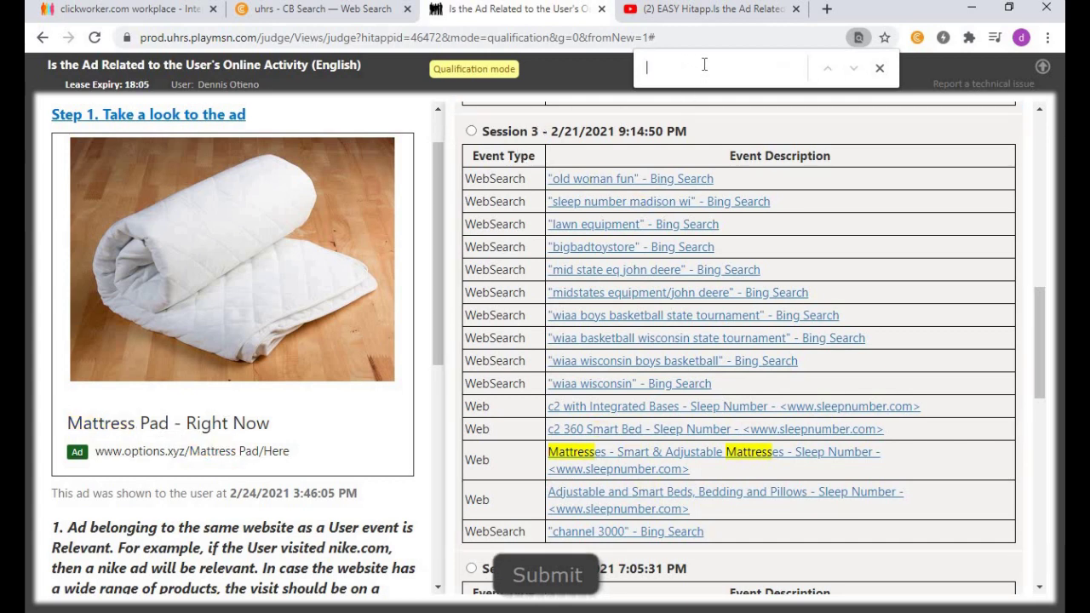
pyautogui.write('pad')
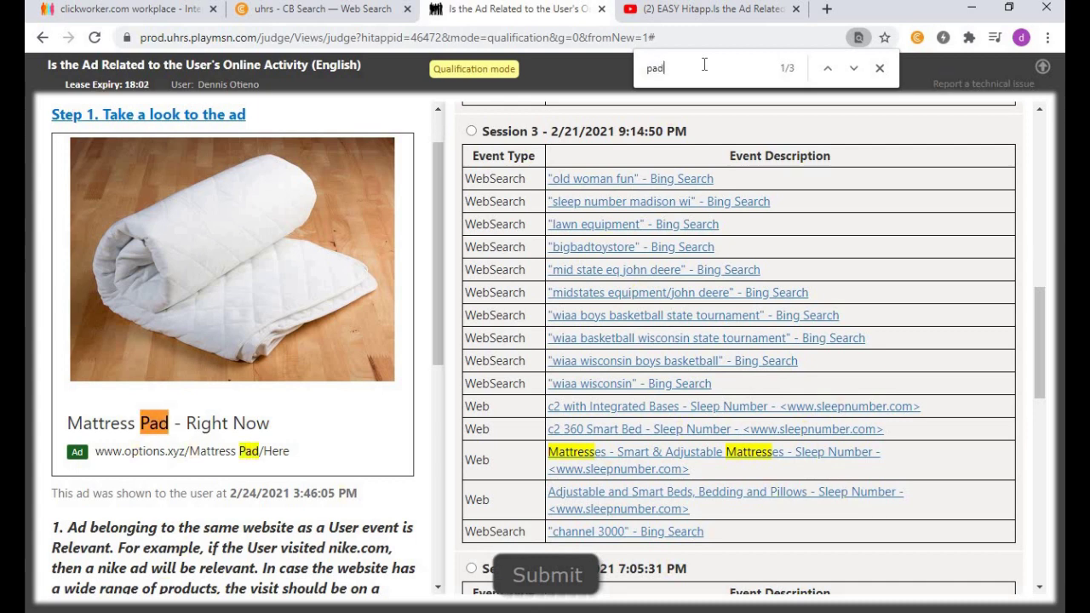
pyautogui.press('Return')
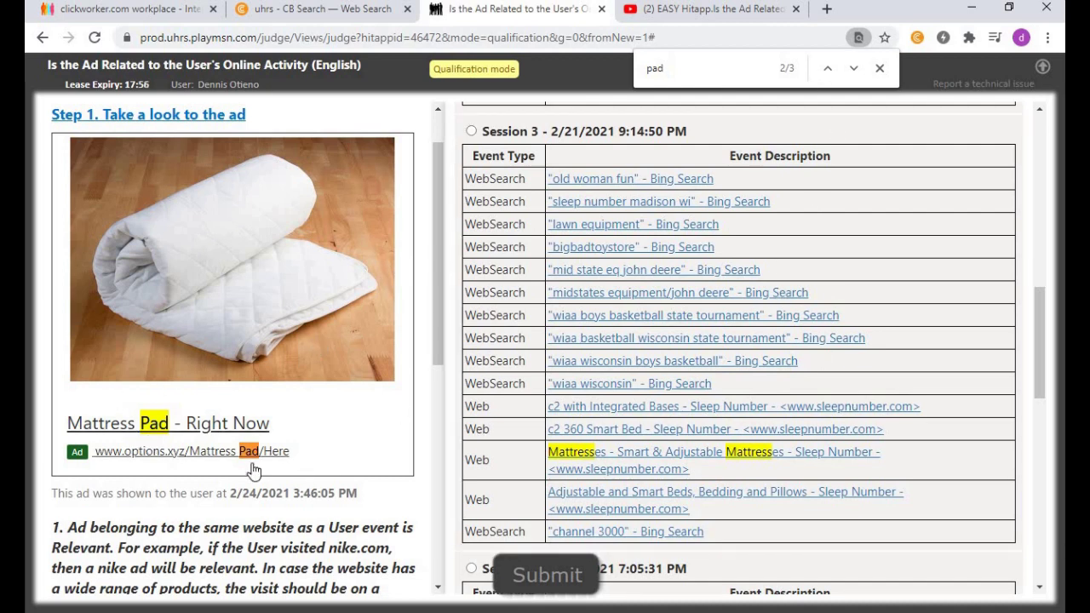
# Step: Review the sessions, then submit 'not relevant to any single session, but may interest the User'
pyautogui.scroll(-4, 438, 338)
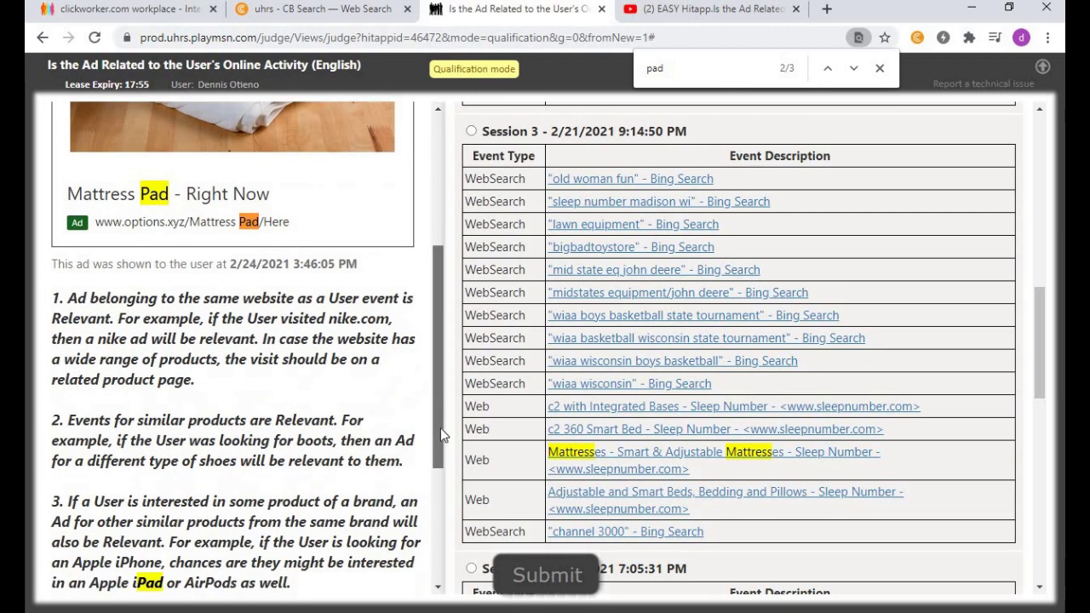
pyautogui.moveTo(441, 443); pyautogui.dragTo(440, 316)
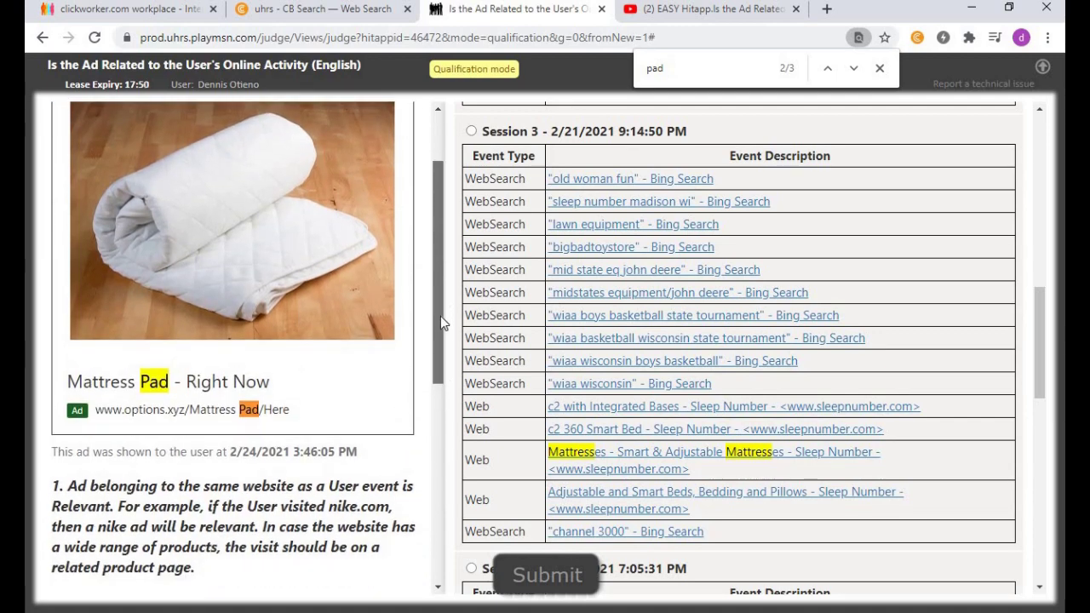
pyautogui.moveTo(1047, 334); pyautogui.dragTo(1048, 513)
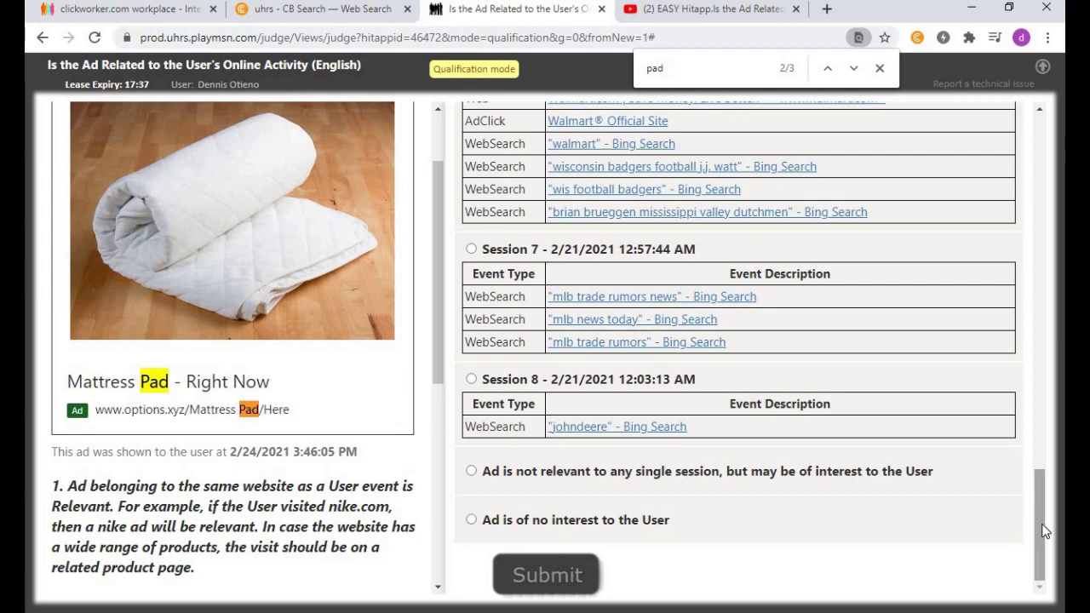
pyautogui.moveTo(1046, 531); pyautogui.dragTo(1037, 418)
pyautogui.scroll(3, 1036, 412)
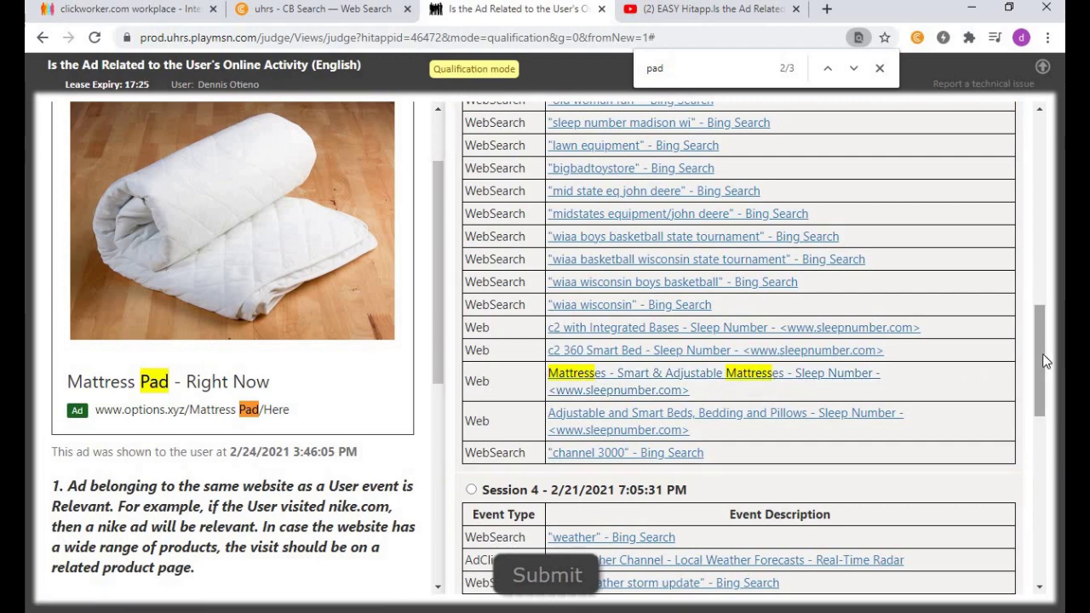
pyautogui.moveTo(1042, 364); pyautogui.dragTo(1043, 511)
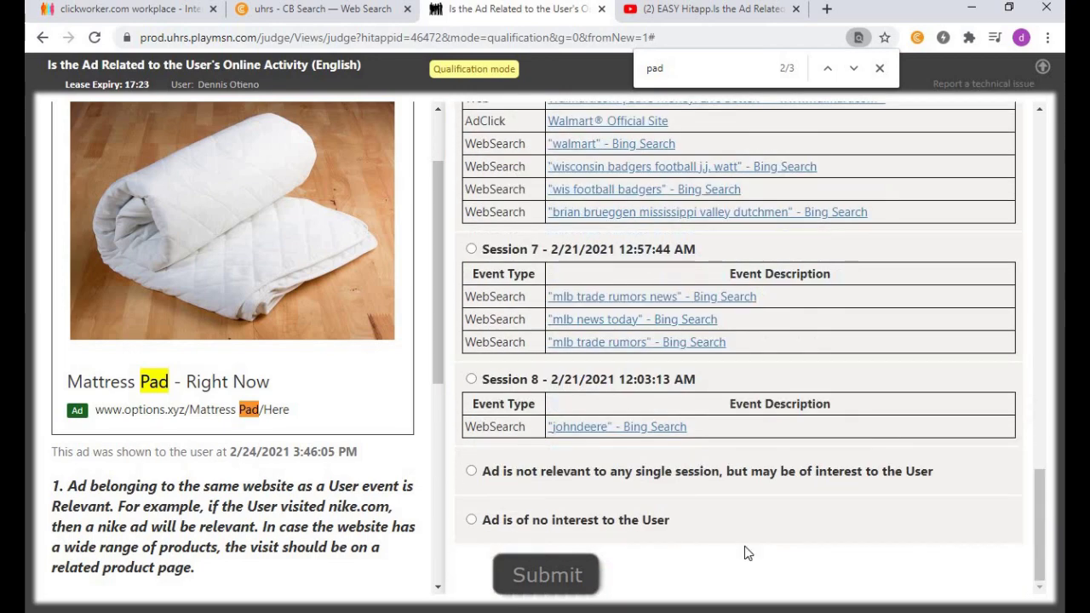
pyautogui.click(503, 474)
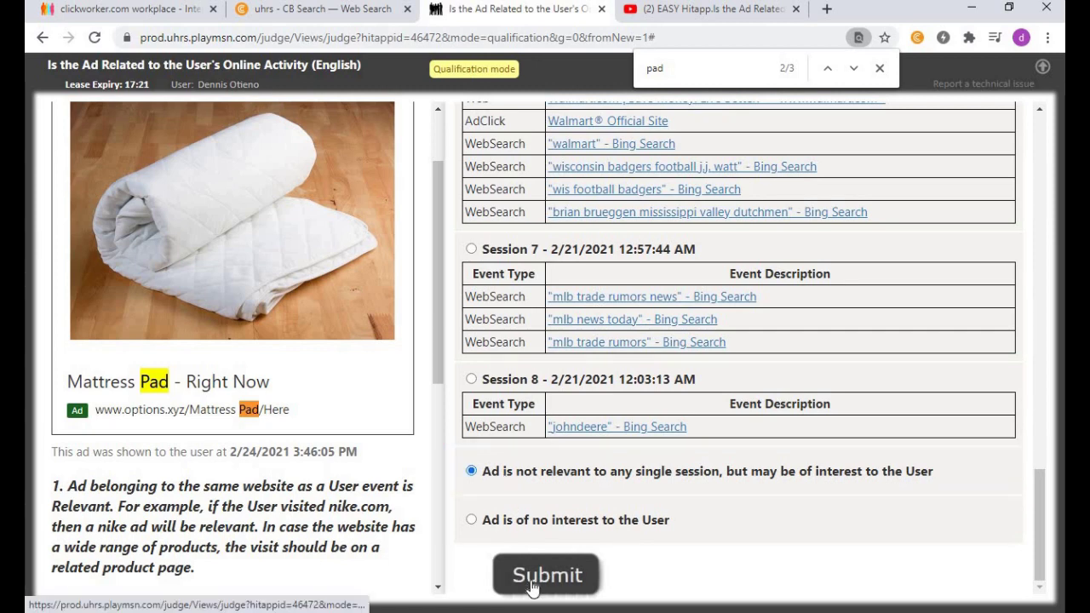
pyautogui.click(524, 575)
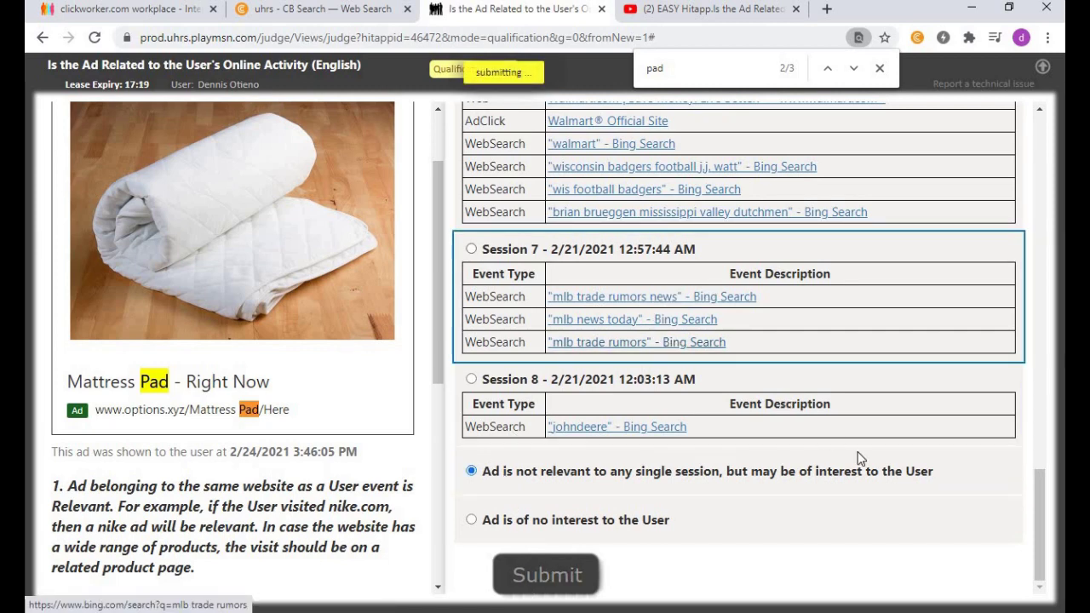
pyautogui.click(796, 530)
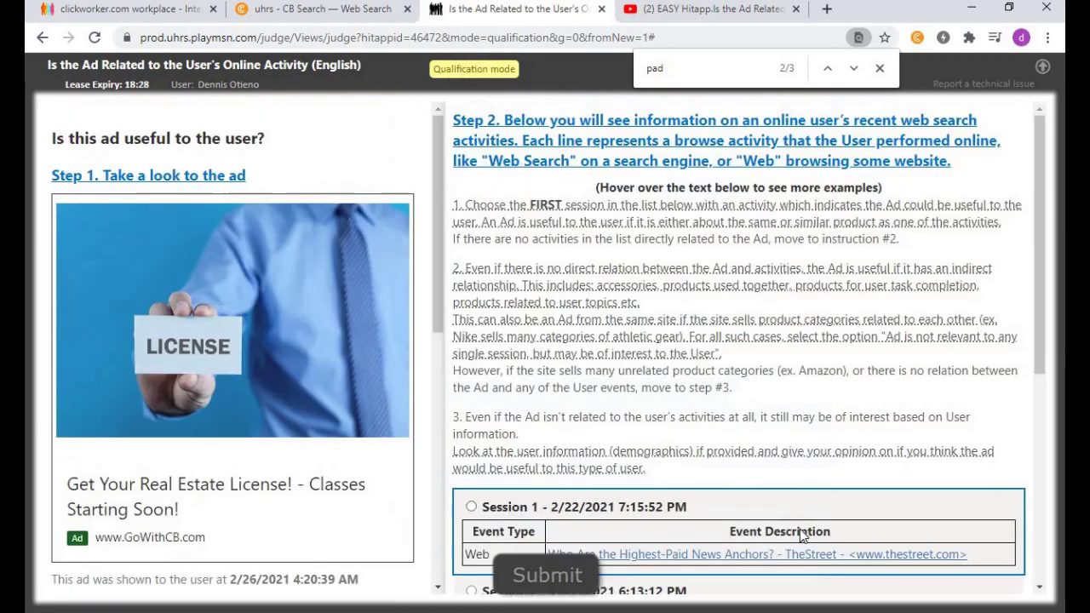
# Step: Search for 'real estate' after a trial 'license' query, landing on Session 2's Bloomberg event
pyautogui.moveTo(1044, 226); pyautogui.dragTo(1060, 276)
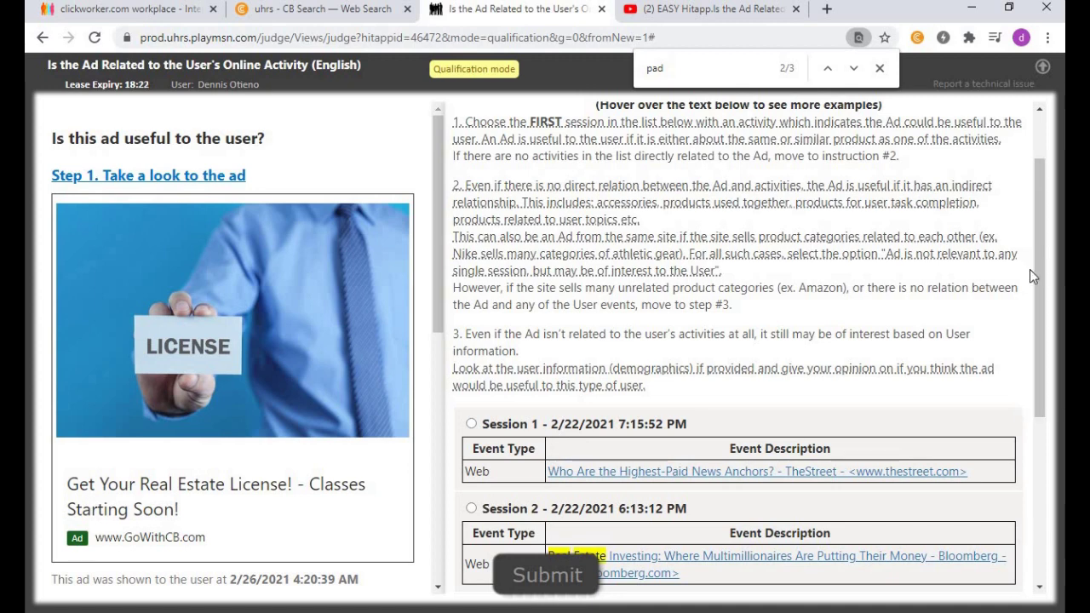
pyautogui.moveTo(437, 224); pyautogui.dragTo(444, 254)
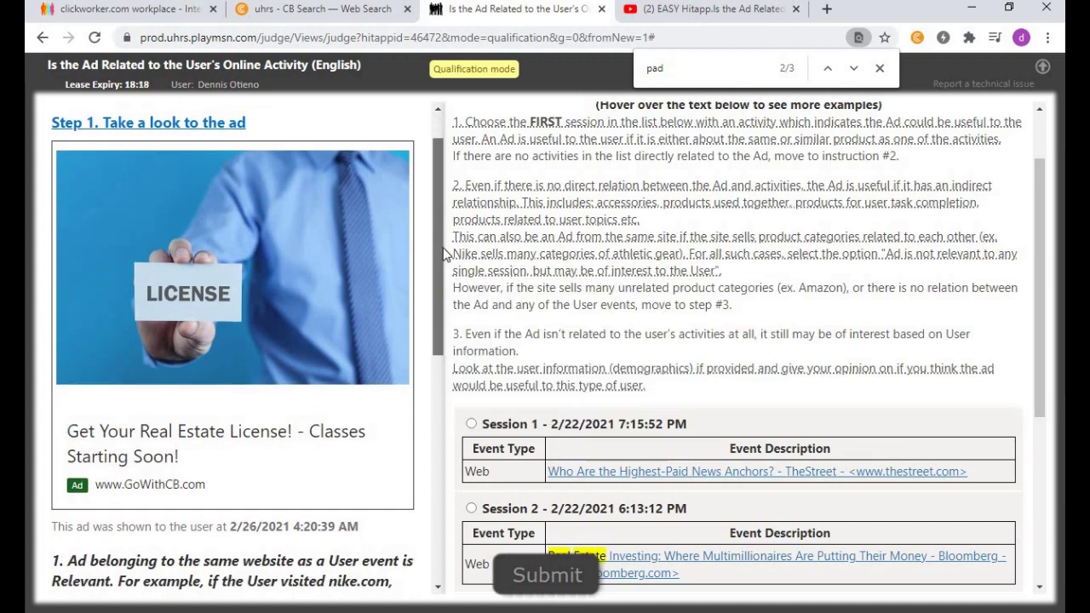
pyautogui.click(682, 67)
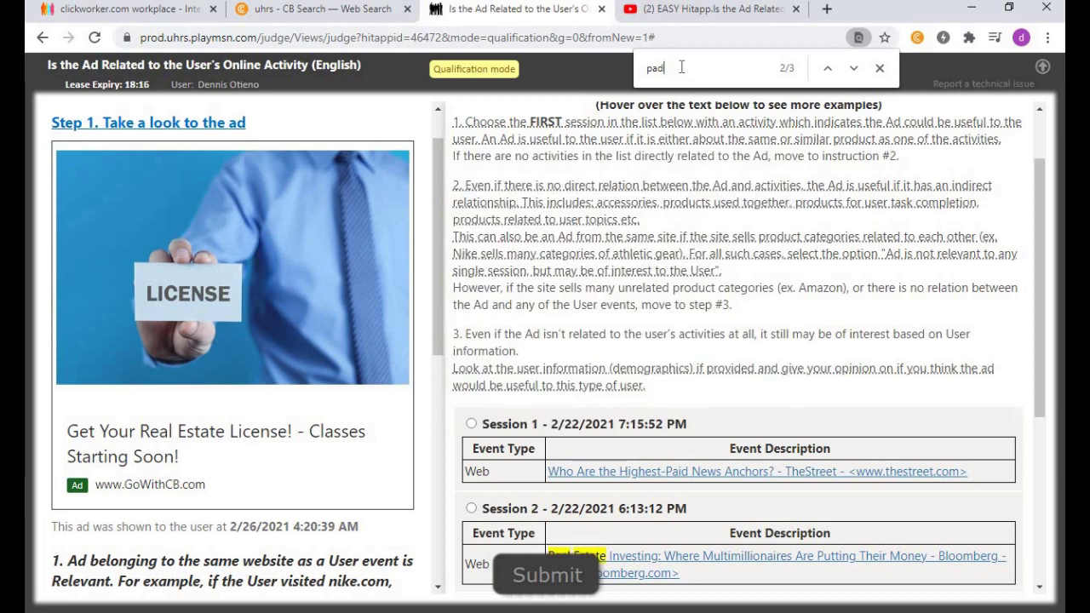
pyautogui.press('BackSpace')
pyautogui.press('BackSpace')
pyautogui.press('BackSpace')
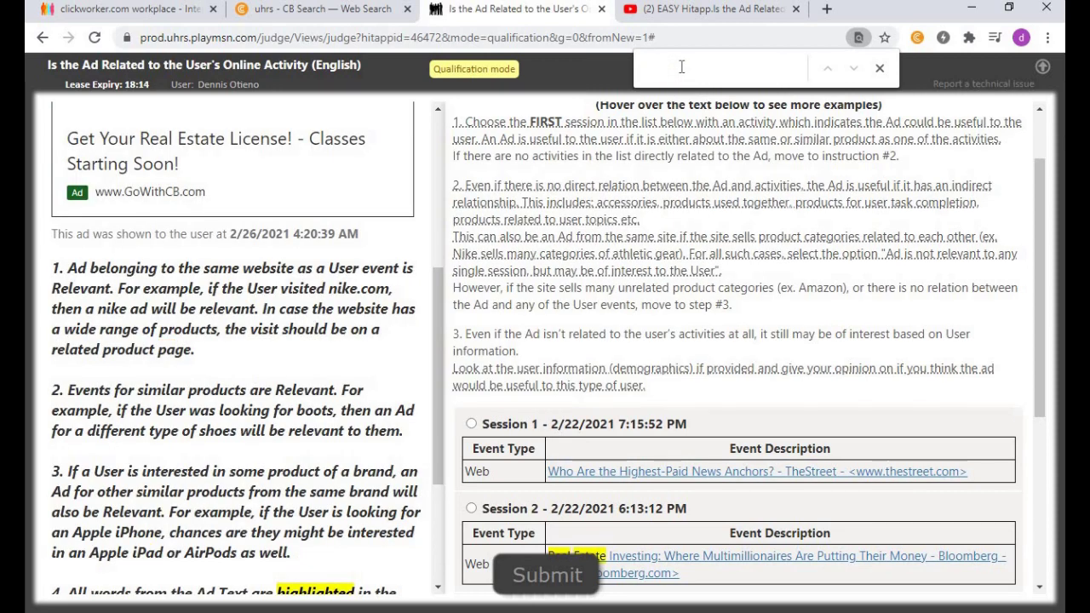
pyautogui.write('lin')
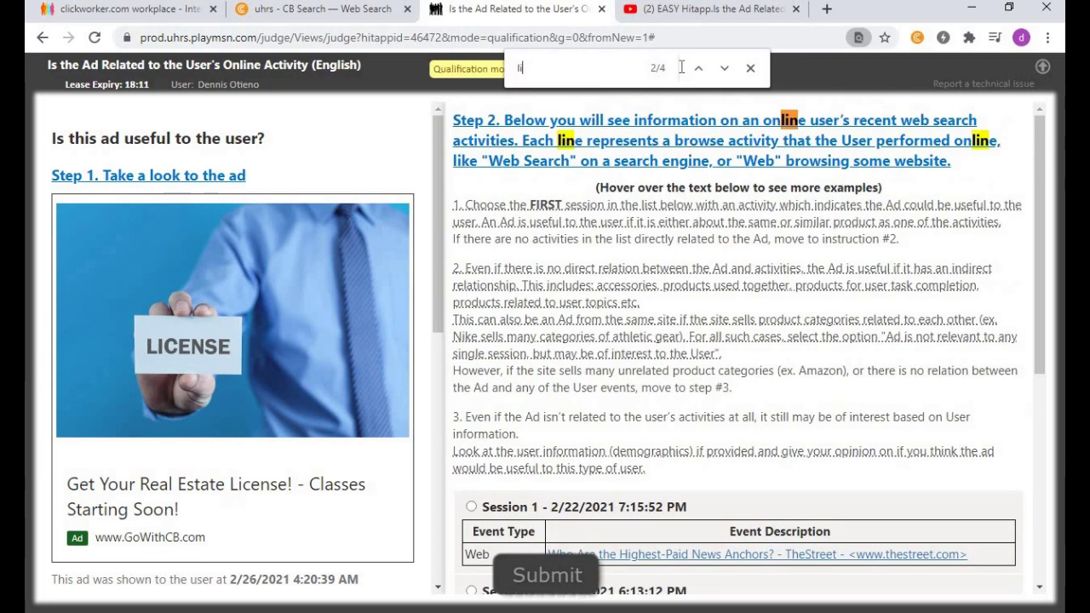
pyautogui.press('BackSpace')
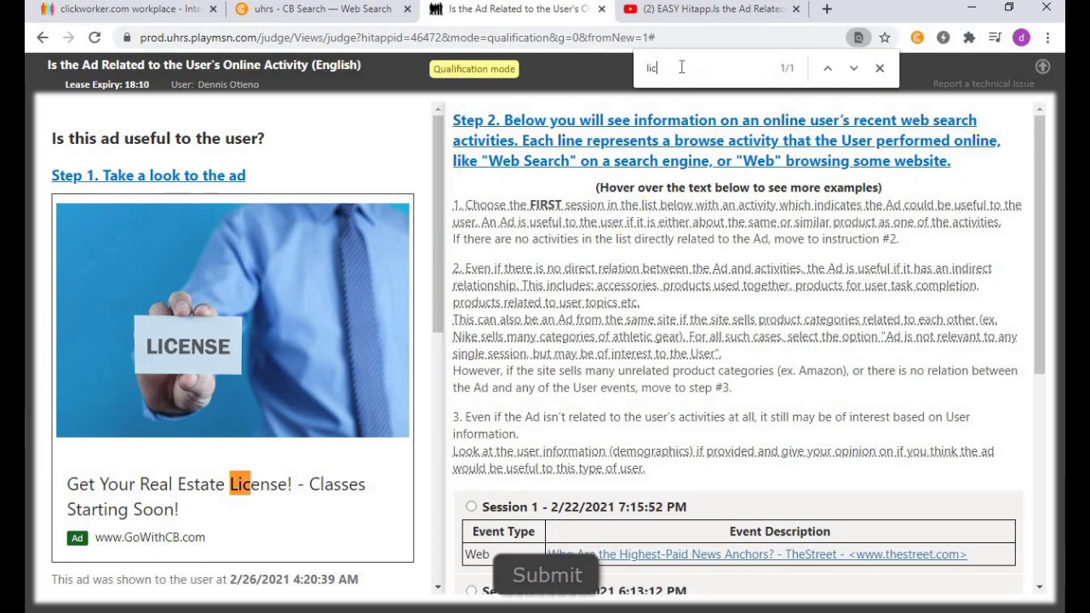
pyautogui.write('censre')
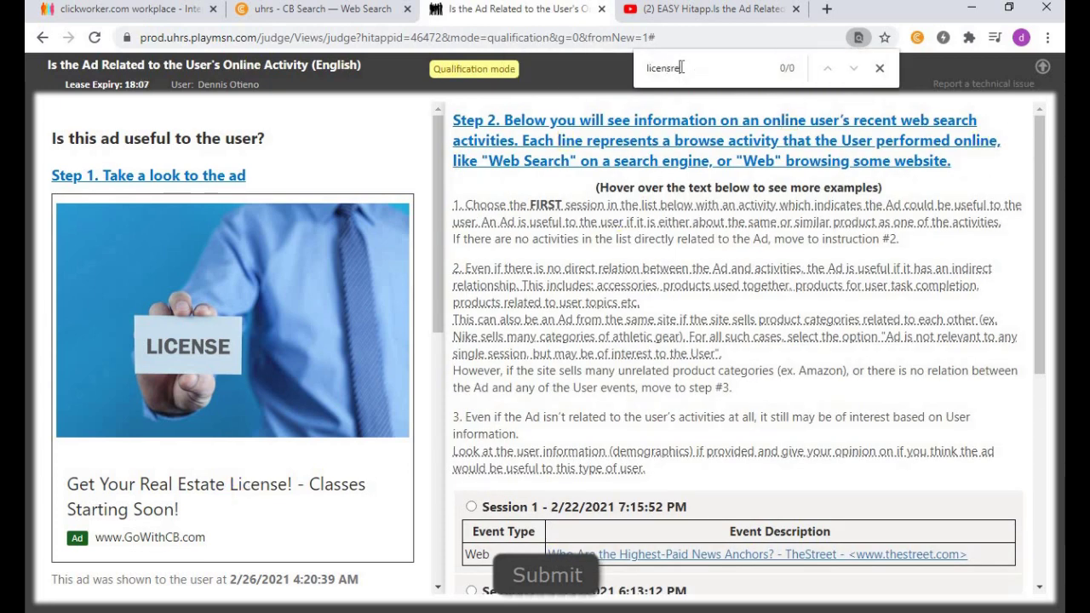
pyautogui.press('BackSpace')
pyautogui.press('BackSpace')
pyautogui.write('r')
pyautogui.press('BackSpace')
pyautogui.write('e')
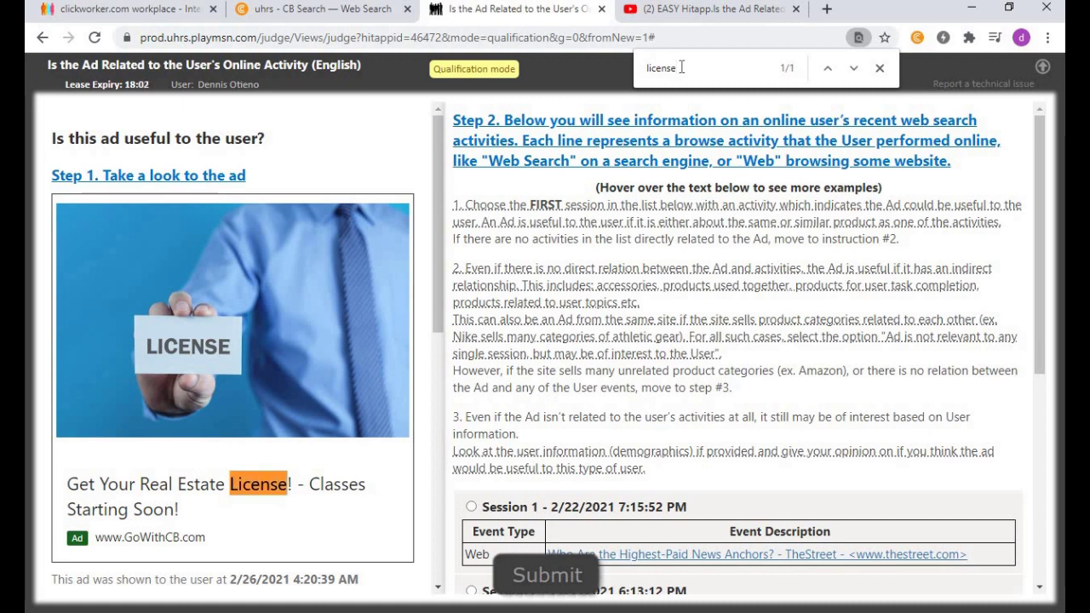
pyautogui.press('BackSpace')
pyautogui.press('BackSpace')
pyautogui.press('BackSpace')
pyautogui.press('BackSpace')
pyautogui.press('BackSpace')
pyautogui.press('BackSpace')
pyautogui.press('BackSpace')
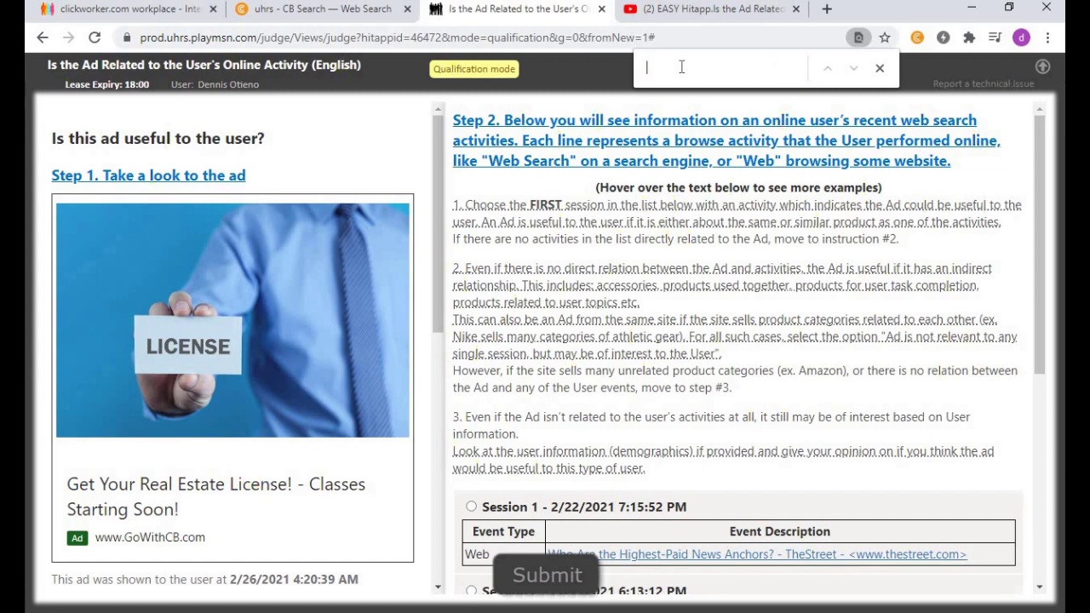
pyautogui.write('real estate')
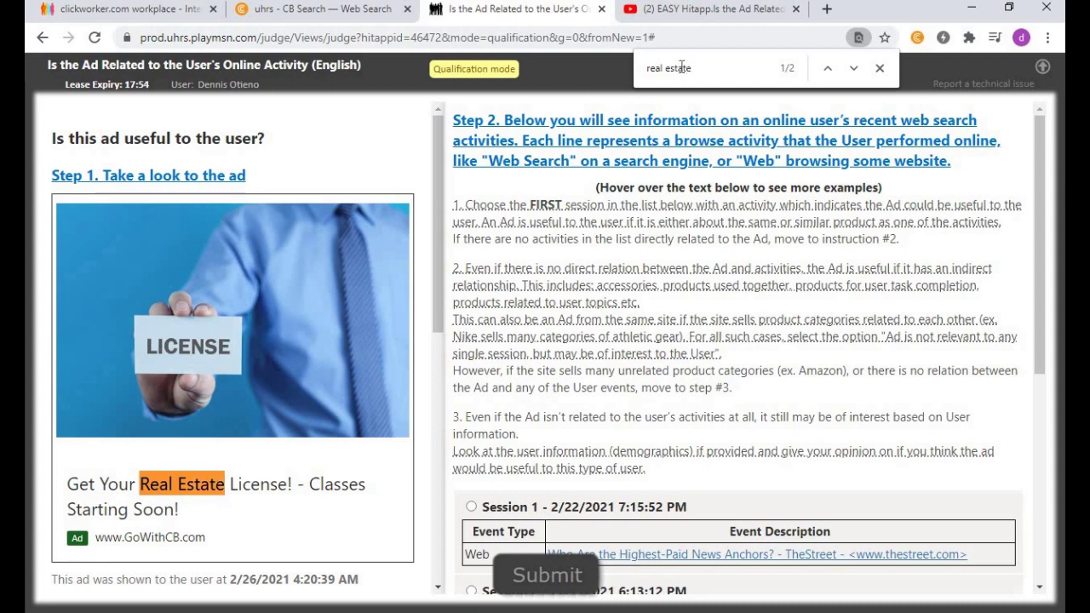
pyautogui.press('Return')
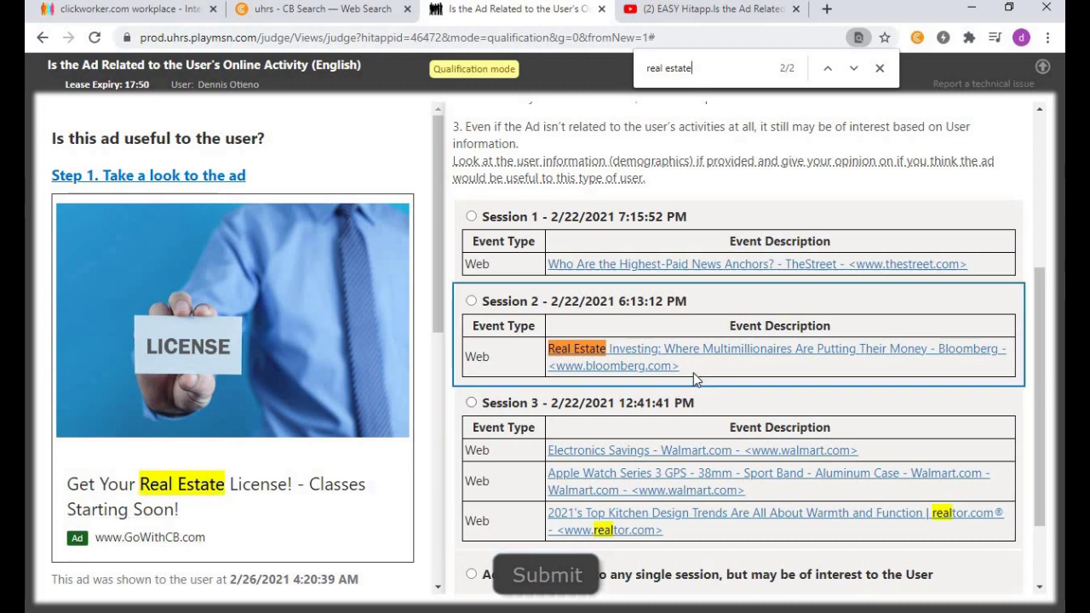
# Step: Submit the Real Estate License ad as not tied to one session but possibly interesting
pyautogui.moveTo(650, 379)
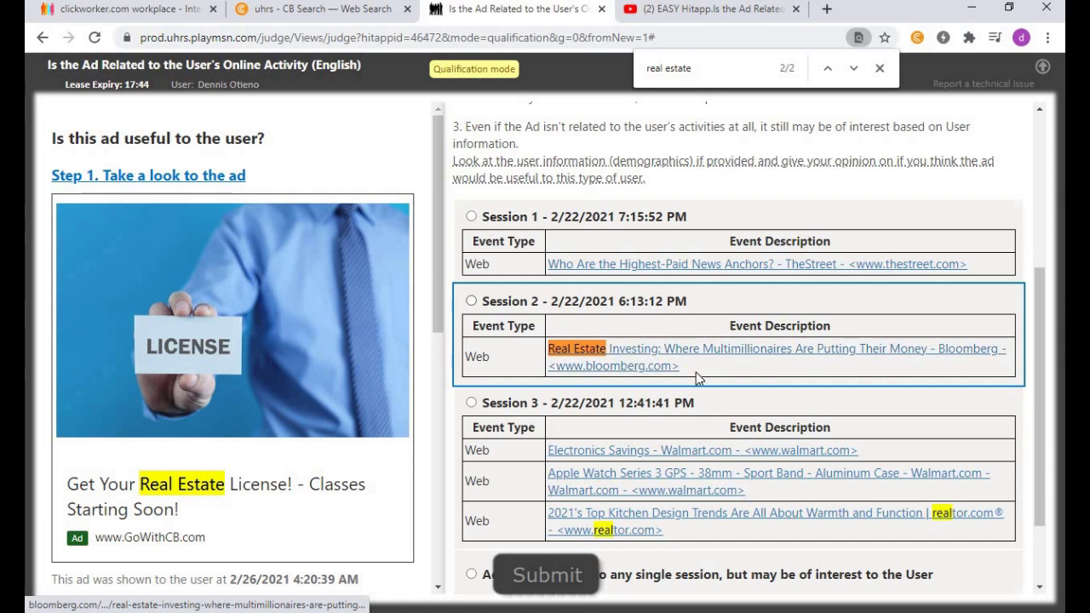
pyautogui.scroll(-1, 440, 293)
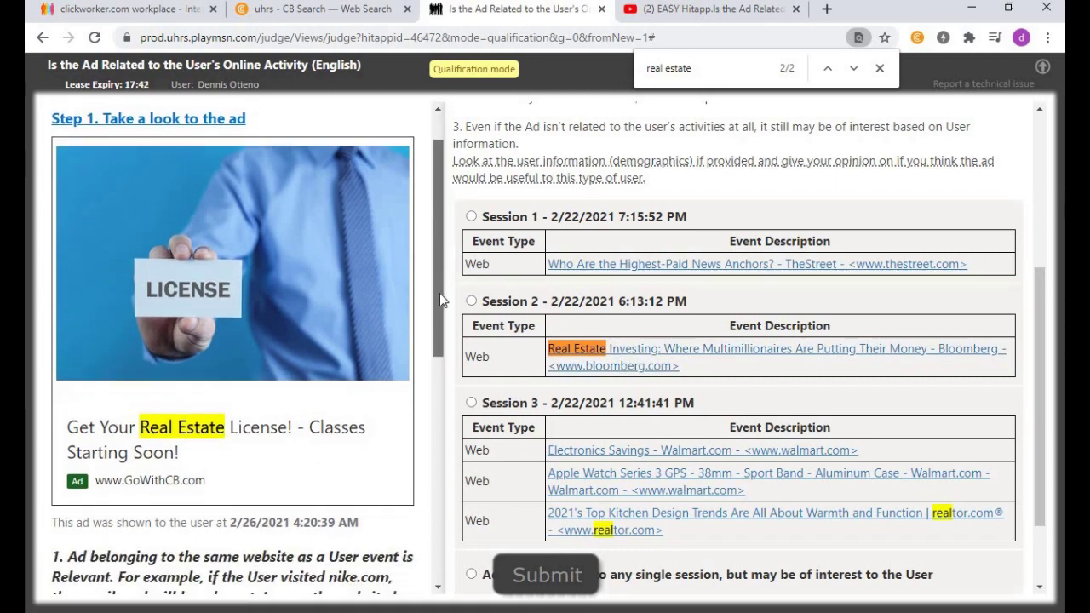
pyautogui.scroll(-1, 439, 293)
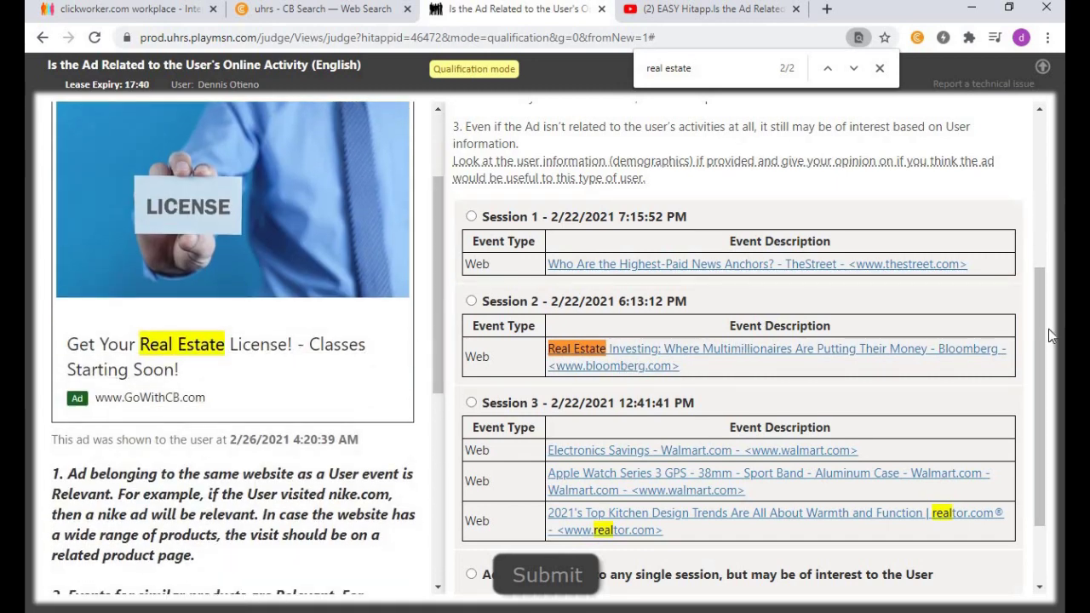
pyautogui.scroll(-1, 1050, 366)
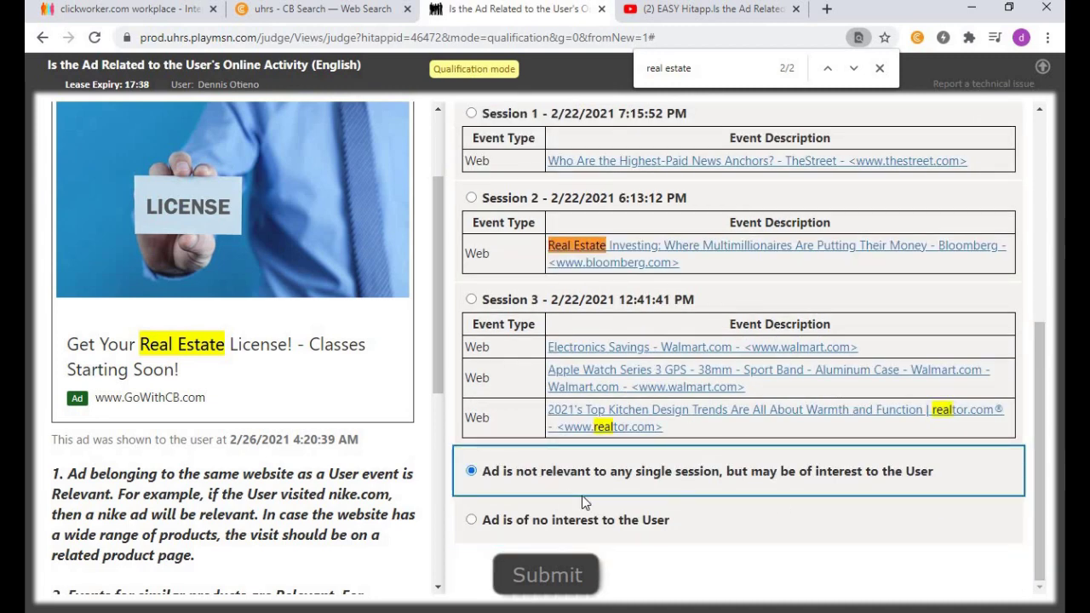
pyautogui.click(545, 576)
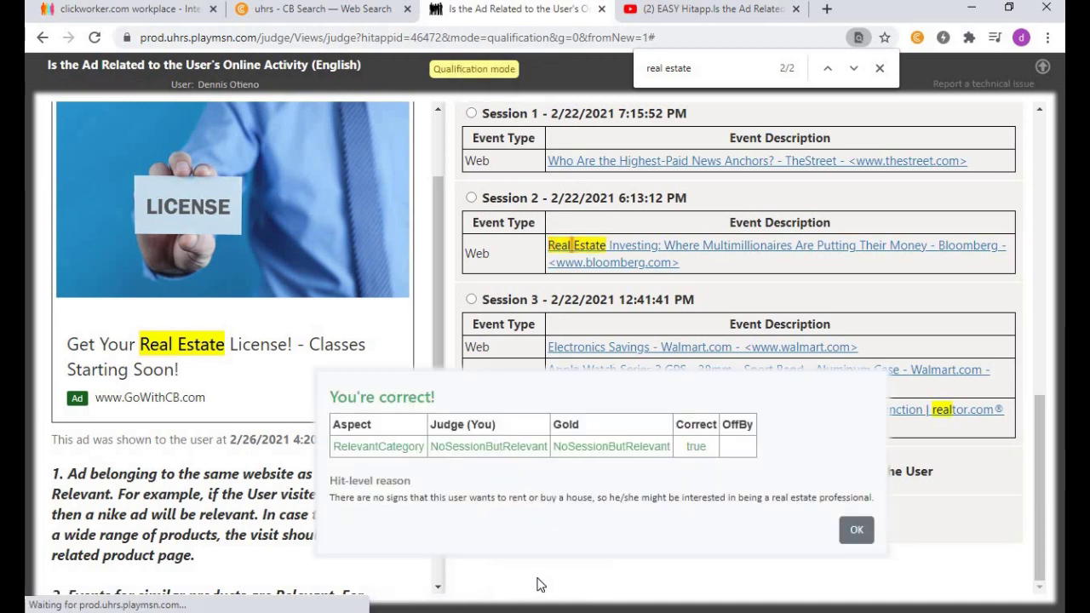
pyautogui.click(858, 535)
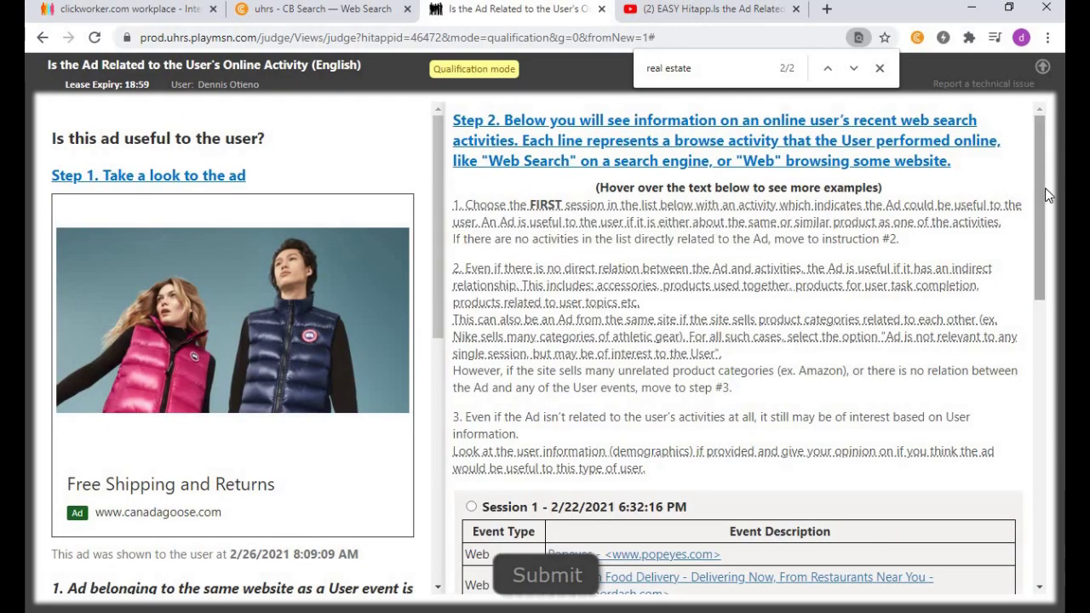
pyautogui.scroll(-1, 1048, 213)
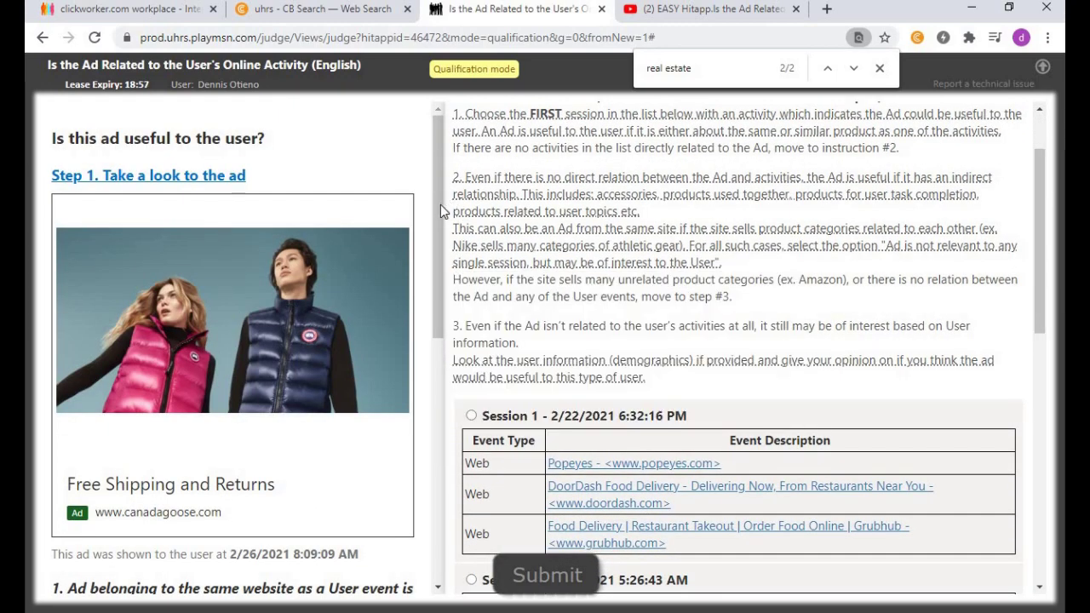
pyautogui.moveTo(439, 206); pyautogui.dragTo(440, 241)
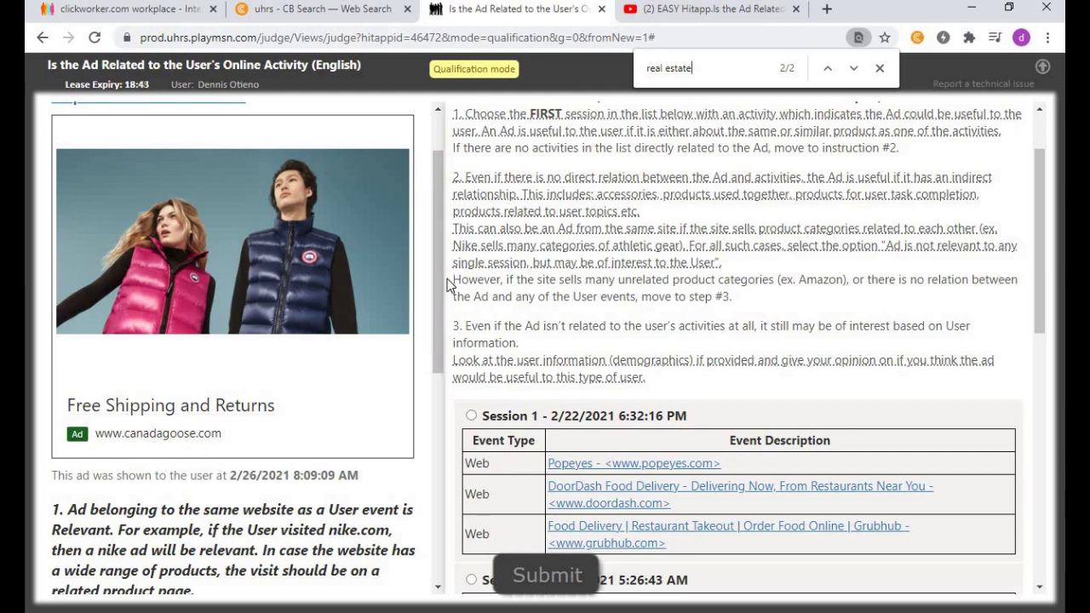
pyautogui.moveTo(442, 266); pyautogui.dragTo(437, 304)
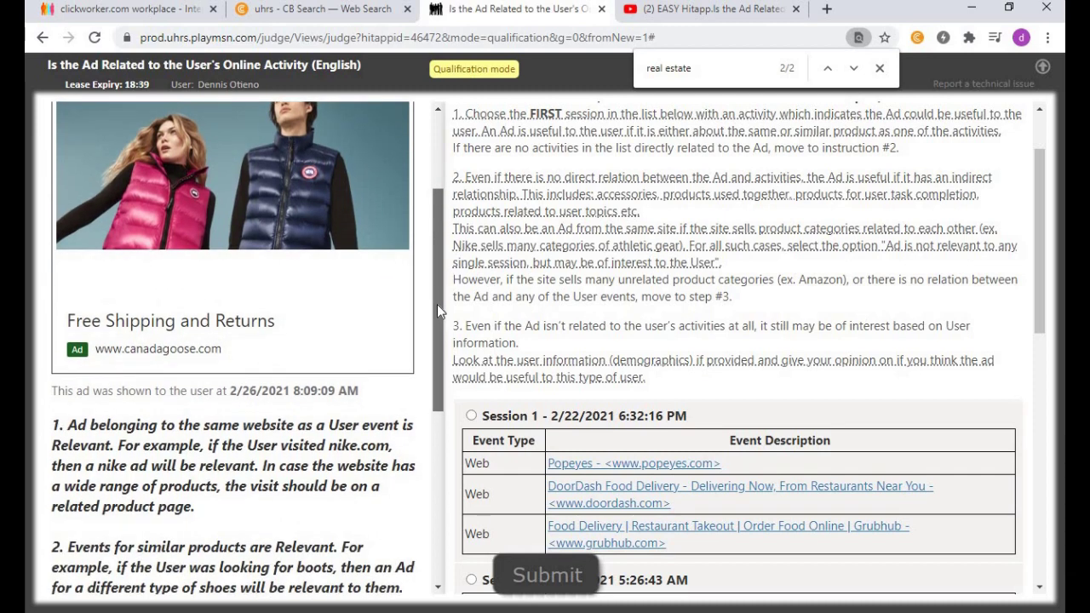
pyautogui.scroll(1, 437, 304)
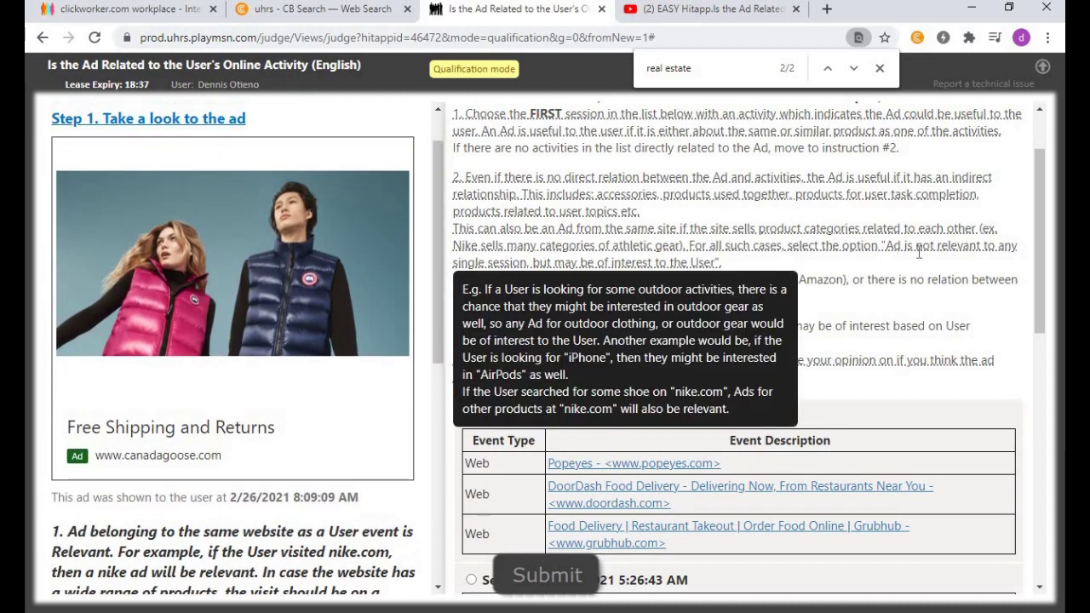
pyautogui.moveTo(1039, 221); pyautogui.dragTo(1053, 423)
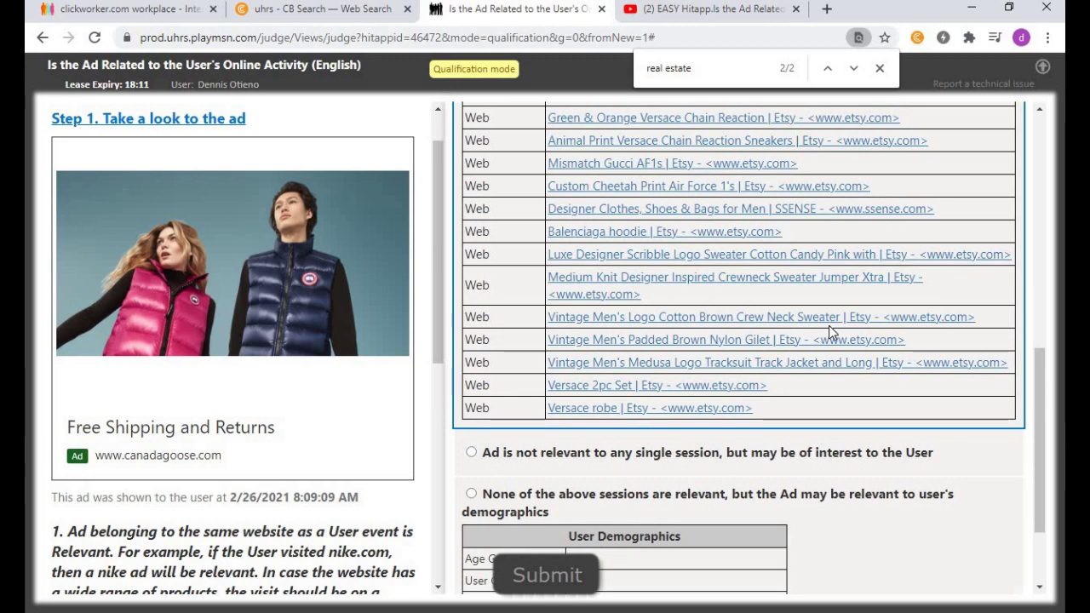
# Step: Answer the Canada Goose ad as fitting no single session but of possible interest, and submit
pyautogui.moveTo(1041, 418); pyautogui.dragTo(1050, 518)
pyautogui.click(585, 328)
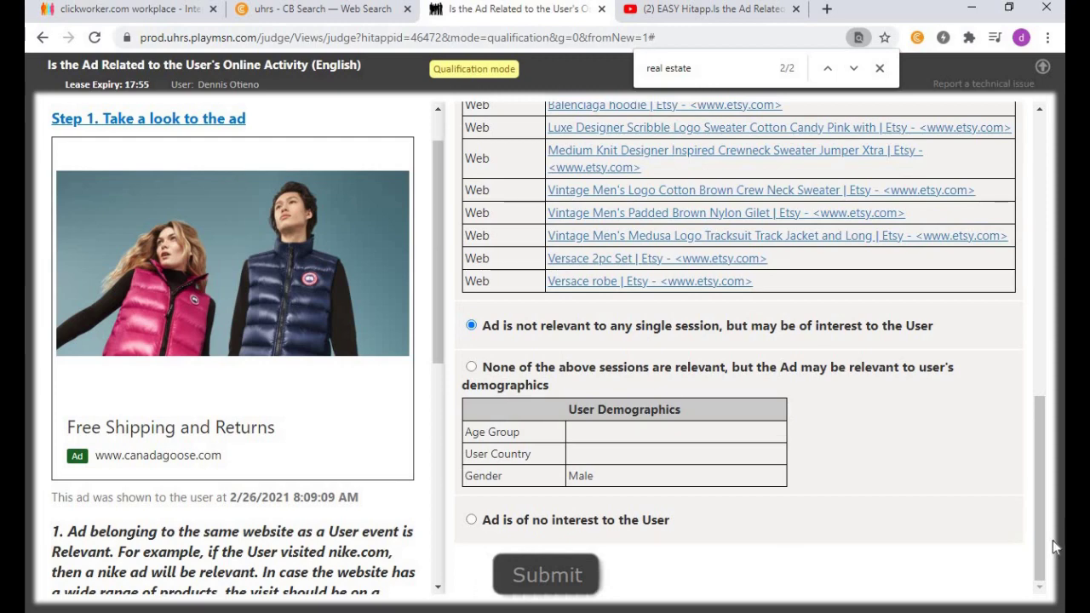
pyautogui.moveTo(1042, 522); pyautogui.dragTo(1045, 436)
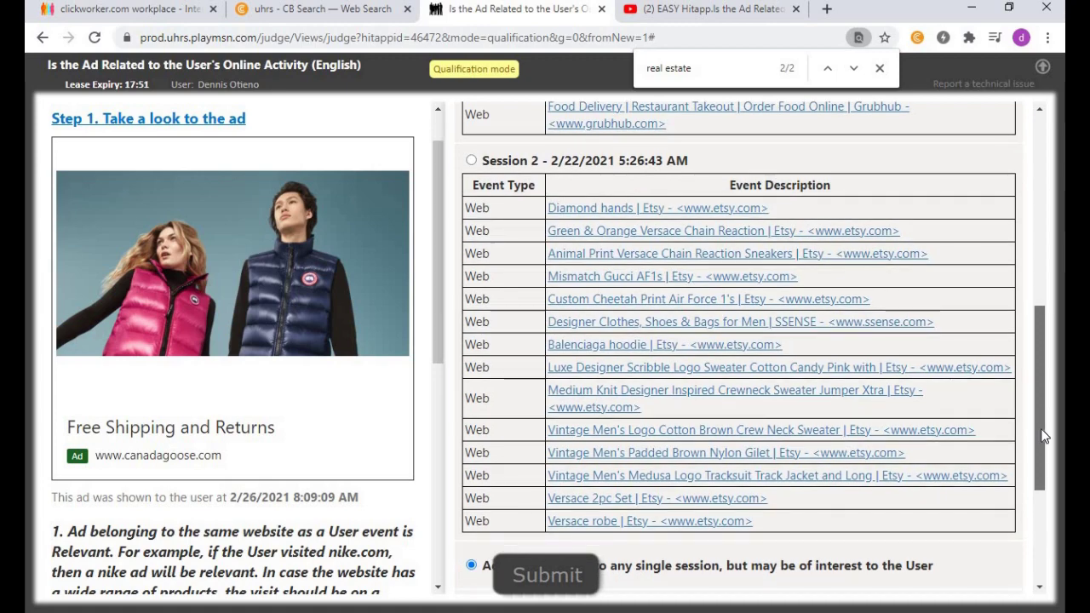
pyautogui.moveTo(1045, 435); pyautogui.dragTo(1062, 576)
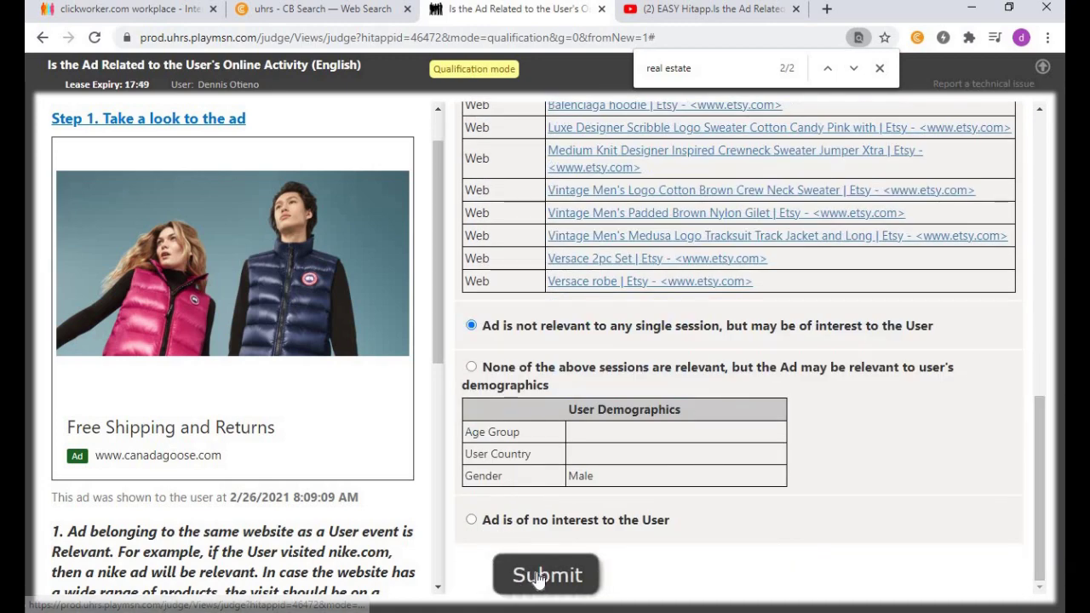
pyautogui.click(542, 576)
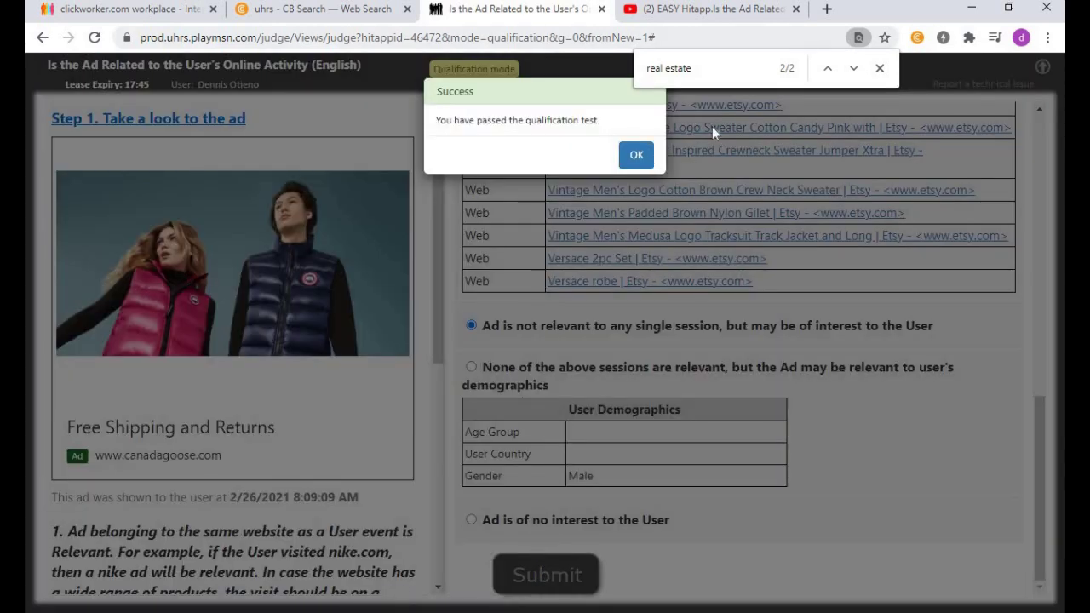
# Step: Close the find bar and acknowledge the passed-qualification Success message
pyautogui.click(880, 68)
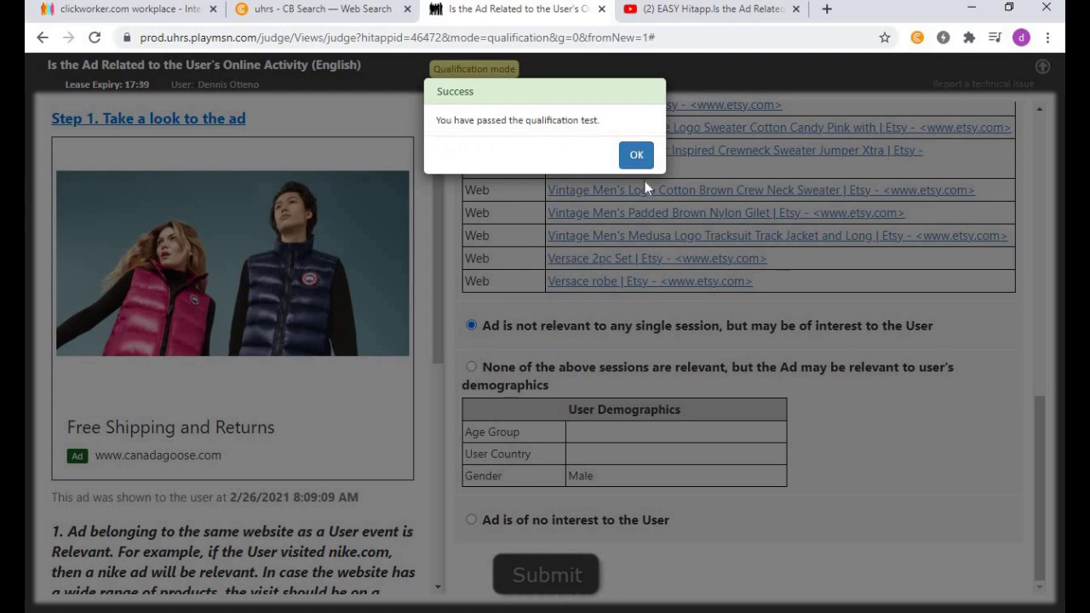
pyautogui.click(638, 159)
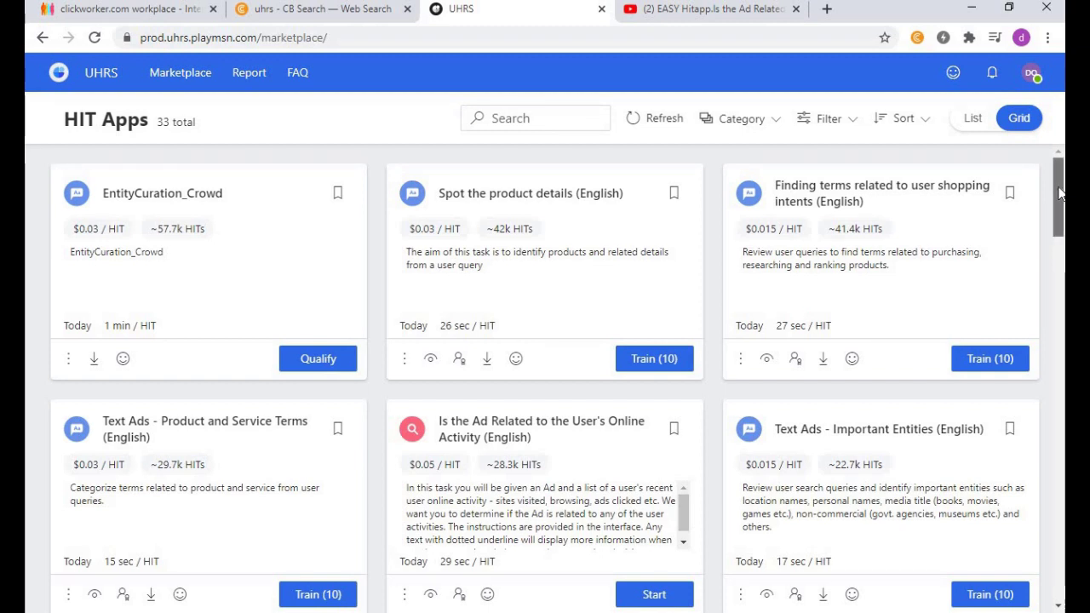
pyautogui.moveTo(1060, 194); pyautogui.dragTo(1061, 198)
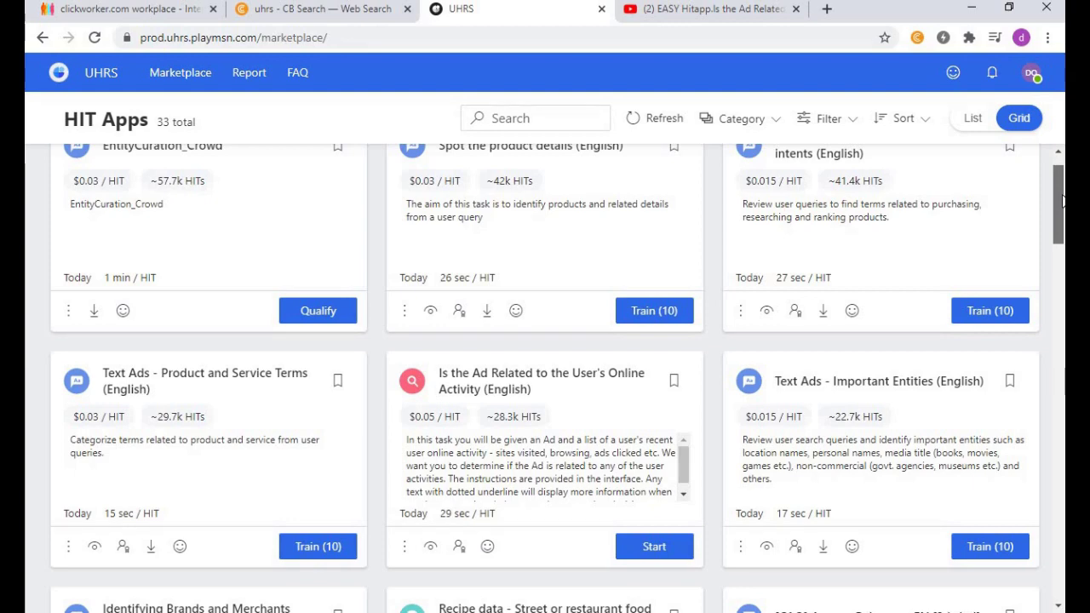
pyautogui.moveTo(1062, 200); pyautogui.dragTo(1063, 216)
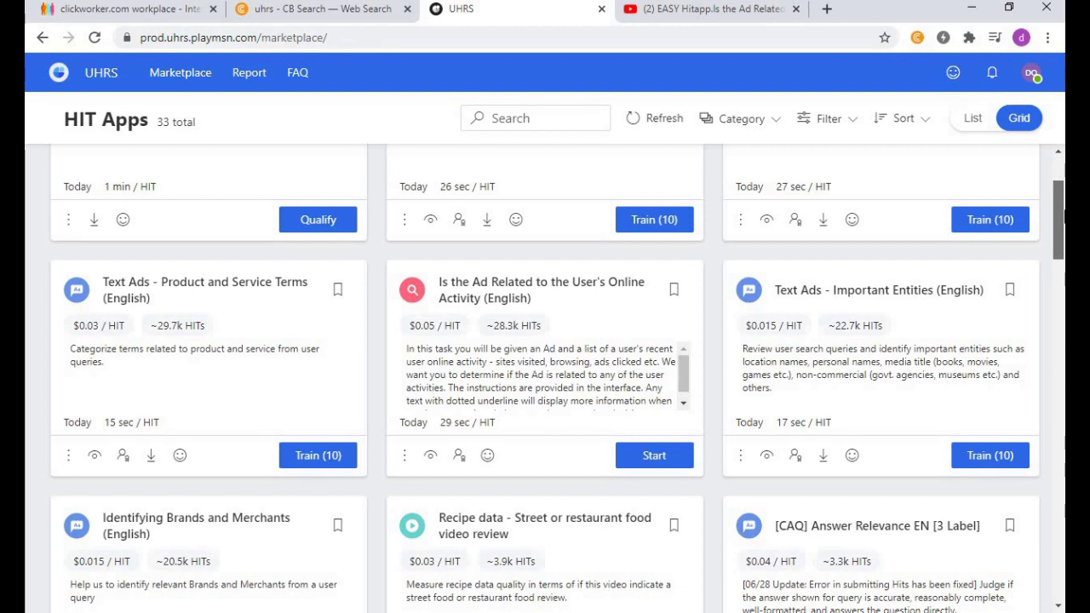
pyautogui.scroll(-1, 546, 375)
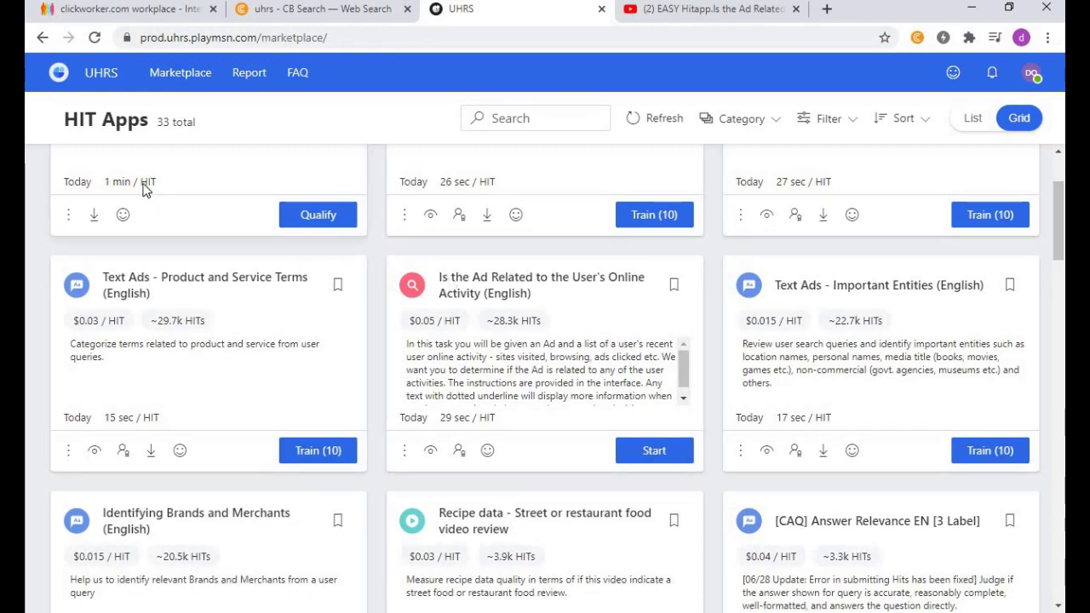